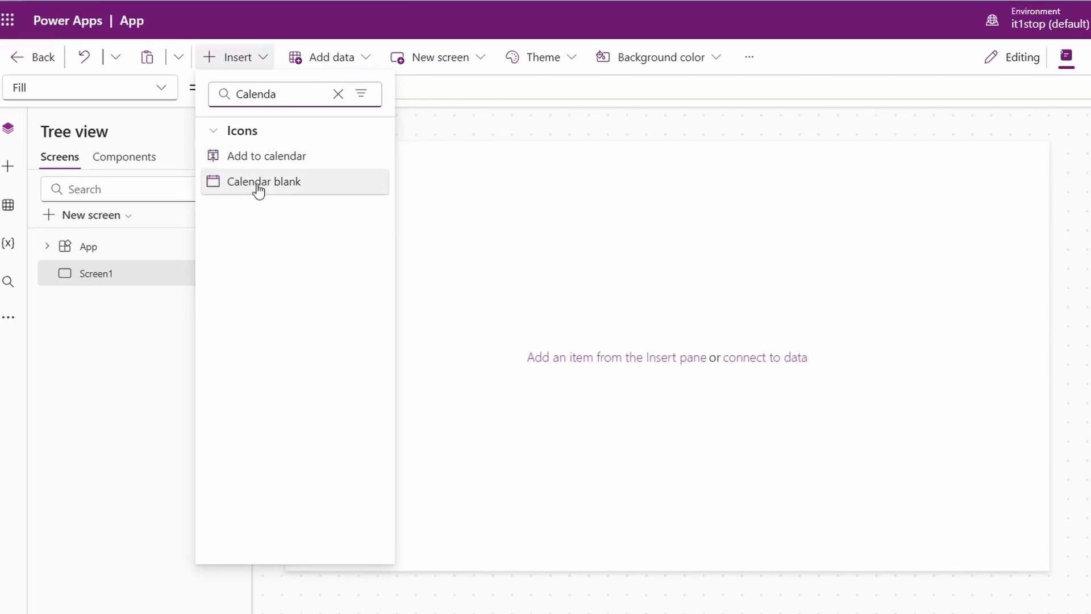
Search the insertable controls for "date" and add a date picker near the upper-left corner of Screen1
left_click(466, 226)
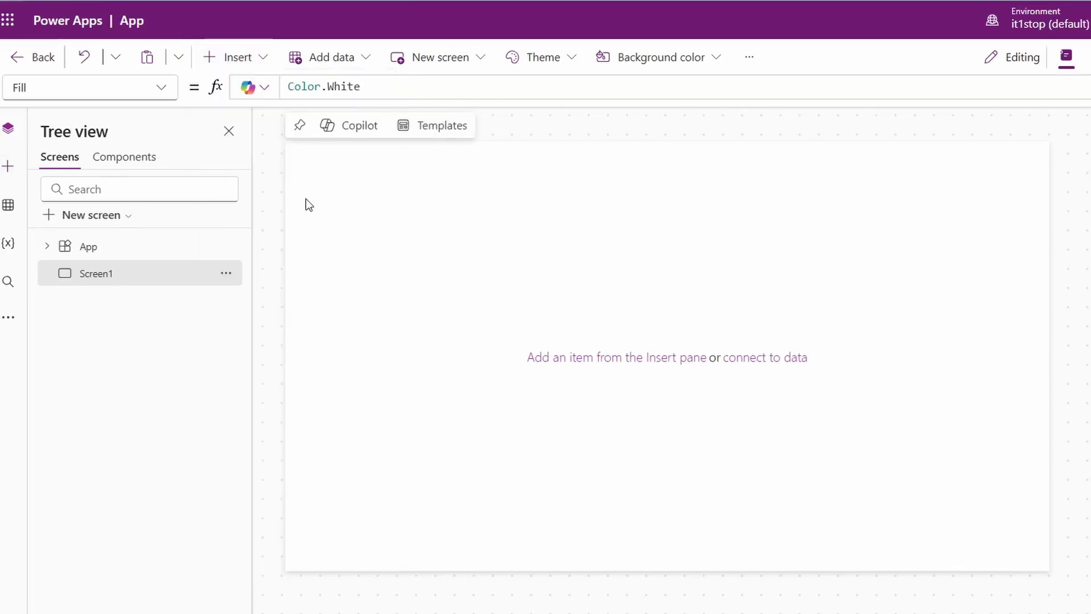
left_click(8, 165)
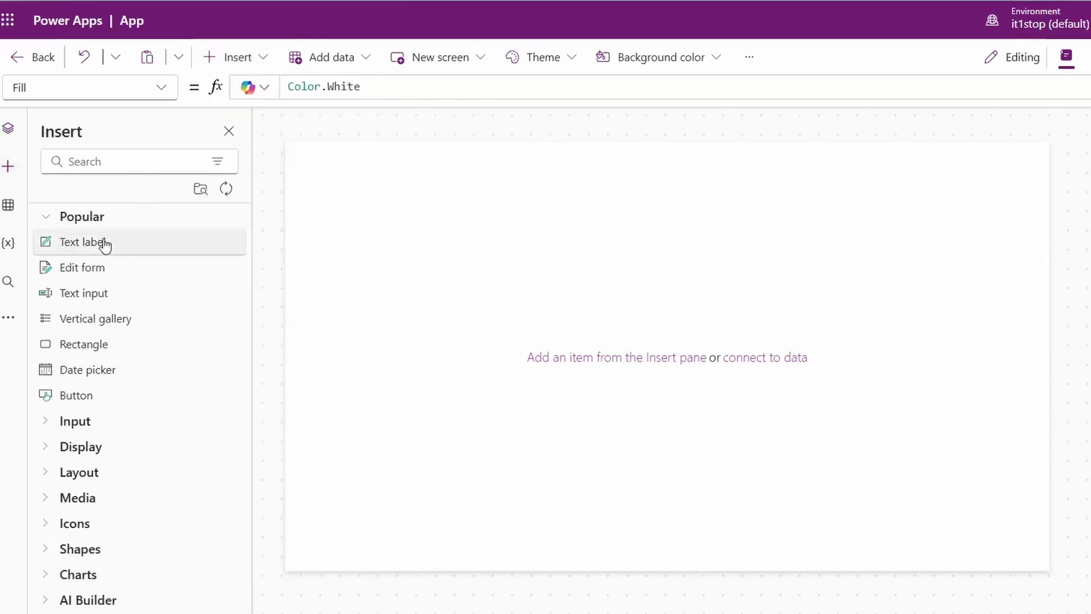
left_click(104, 171)
type("date")
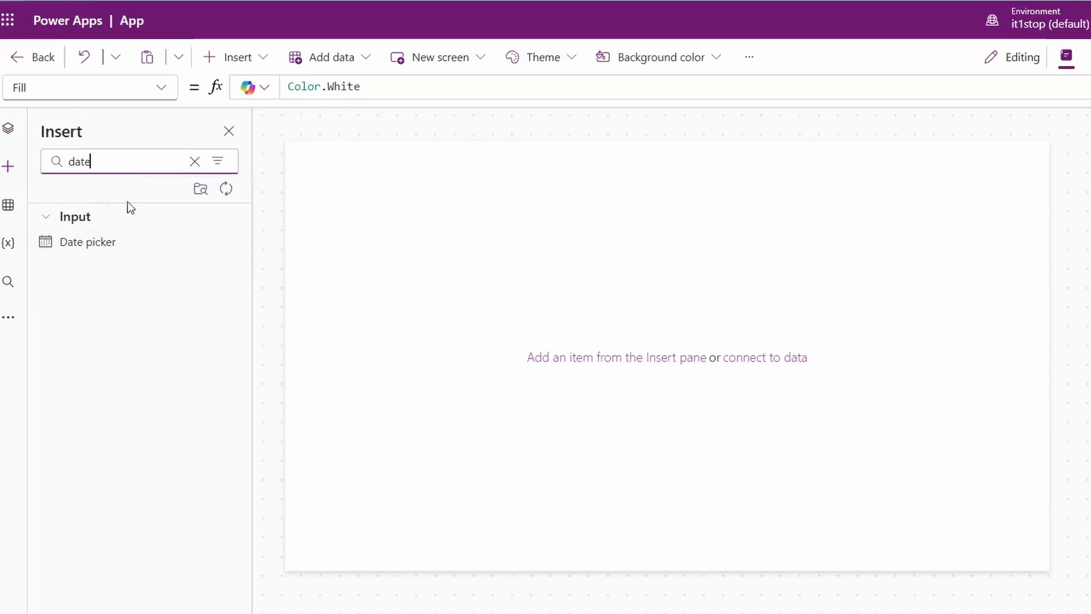
left_click(135, 234)
left_click(431, 188)
left_click(403, 170)
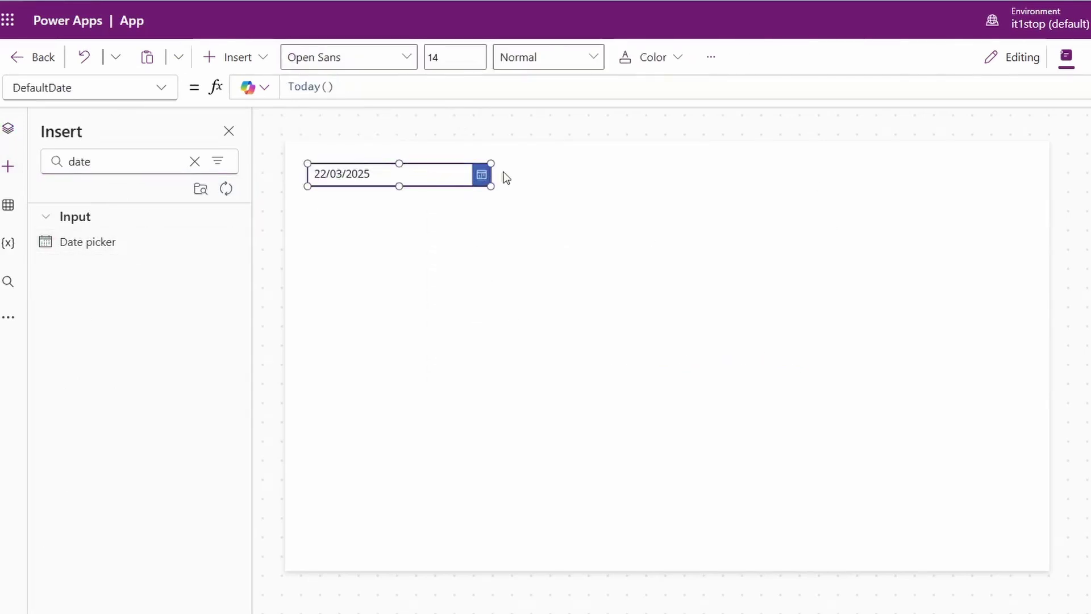
Test the date picker's pop-up calendar in preview, and delete the control from Screen1
key("F5")
left_click(442, 134)
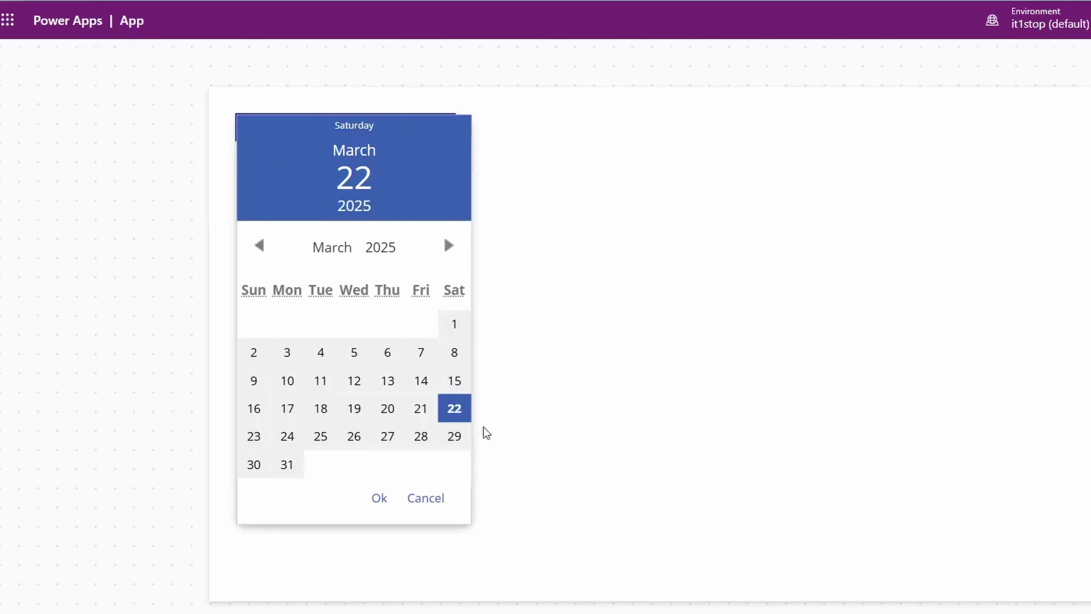
left_click(377, 499)
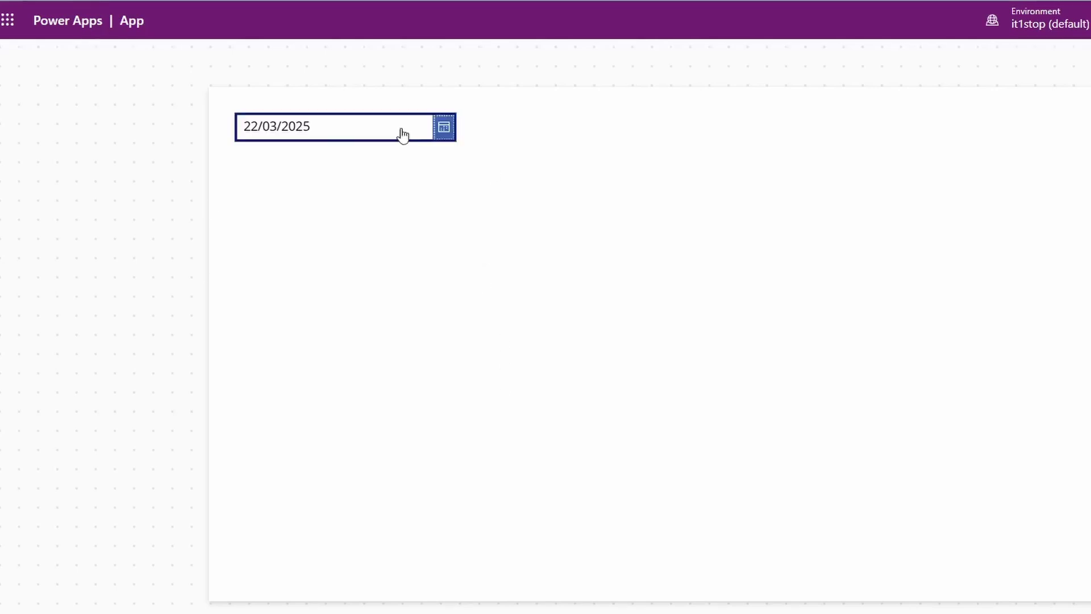
key("Escape")
left_click(852, 393)
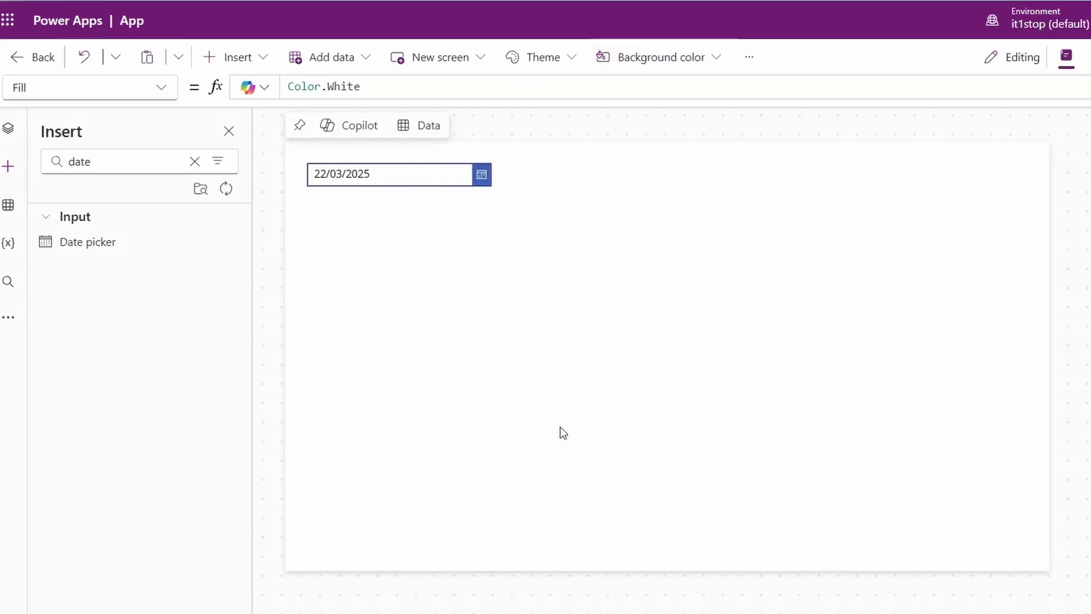
right_click(409, 179)
left_click(443, 200)
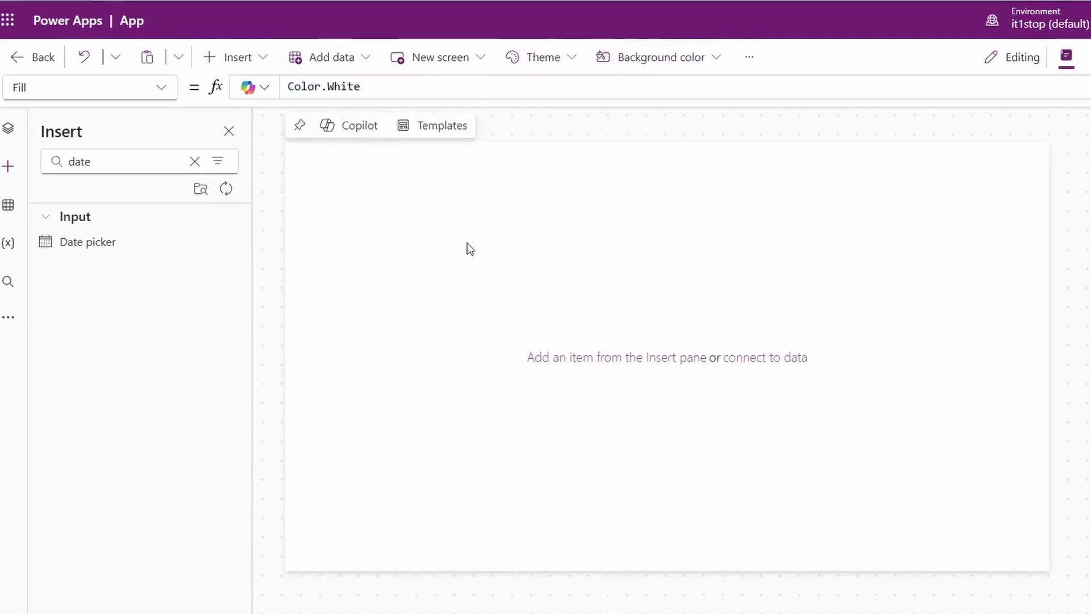
Add a new screen based on the Calendar template, found by searching for "Cale"
left_click(8, 128)
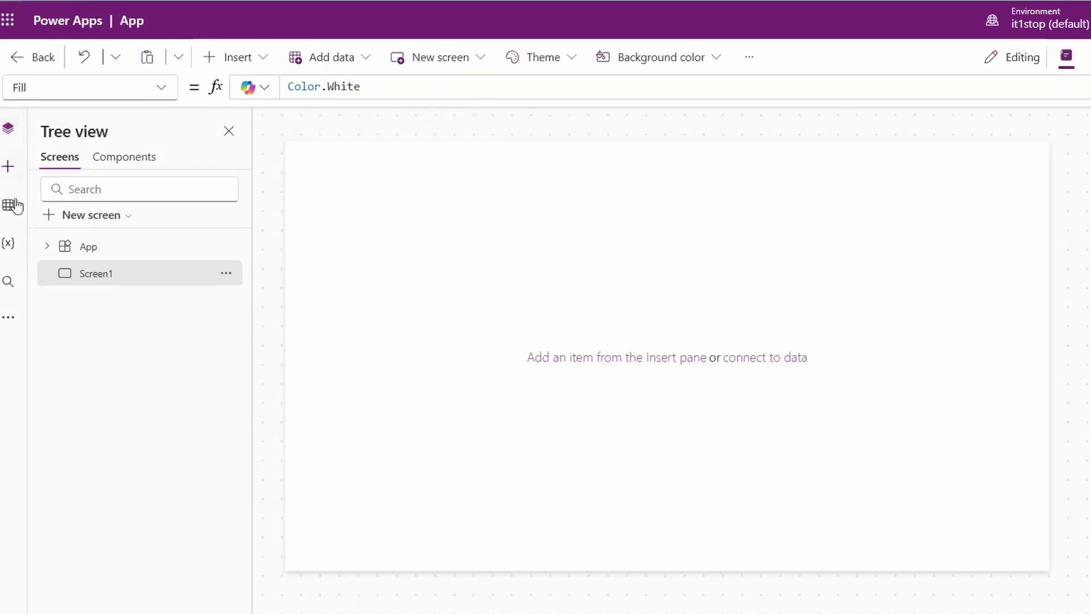
left_click(104, 227)
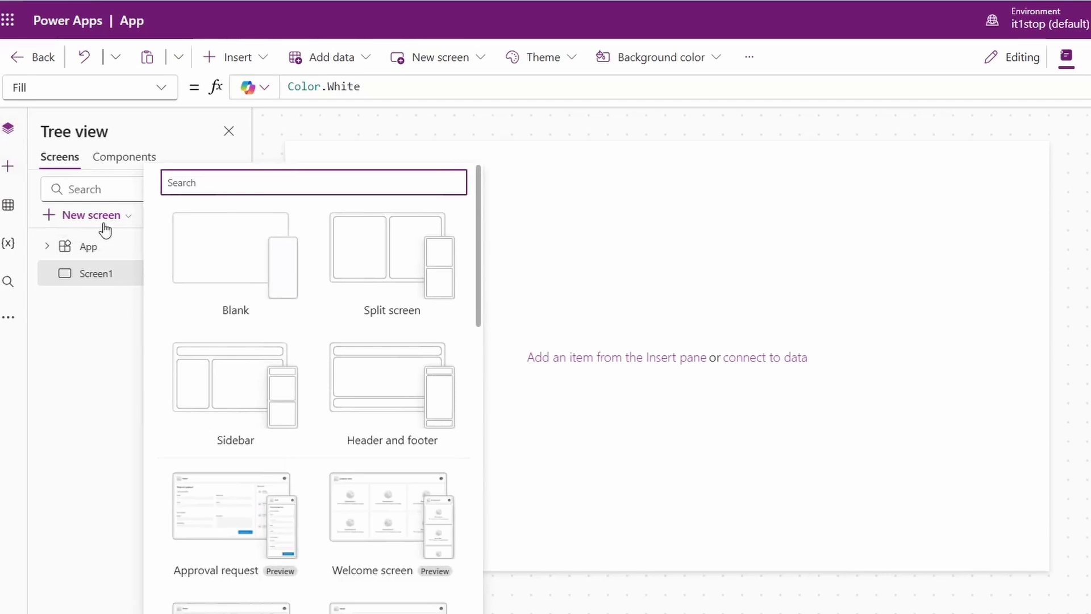
type("Cale")
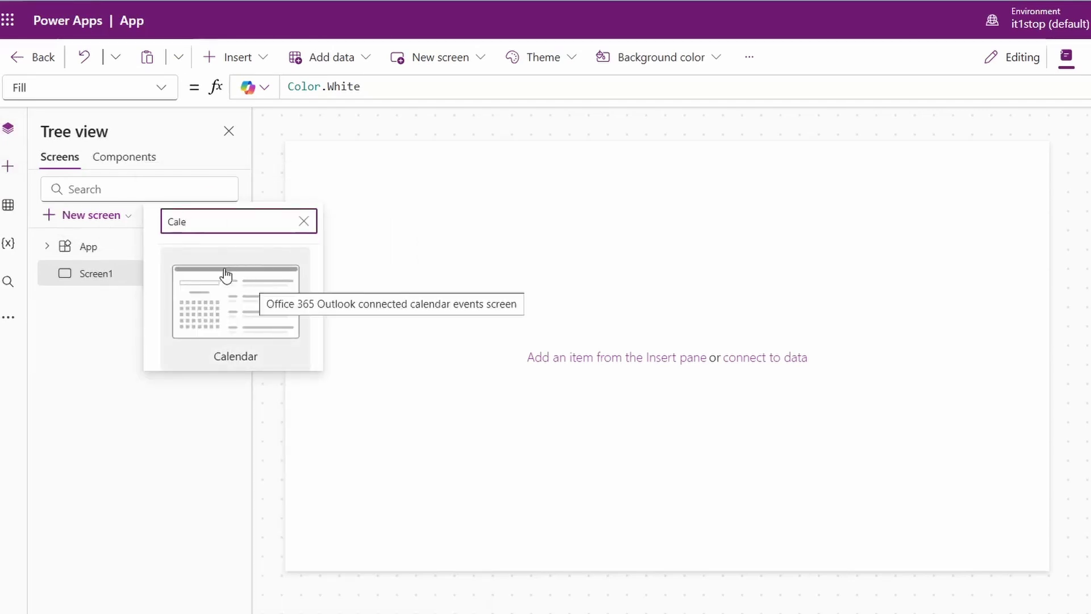
left_click(234, 317)
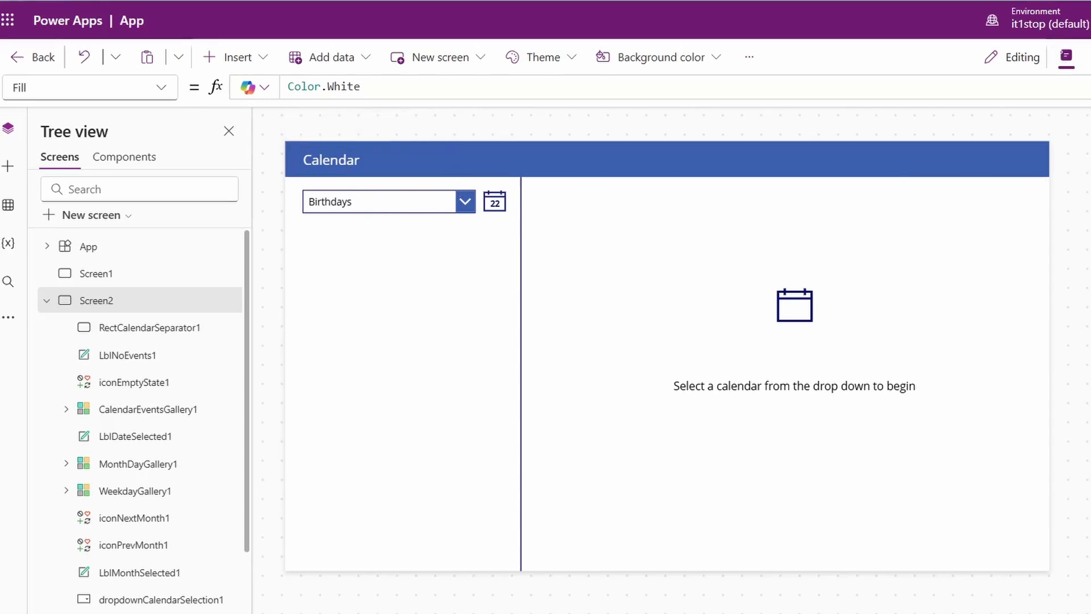
Preview the calendar screen, browse its months and switch the displayed calendar to United States holidays
key("F5")
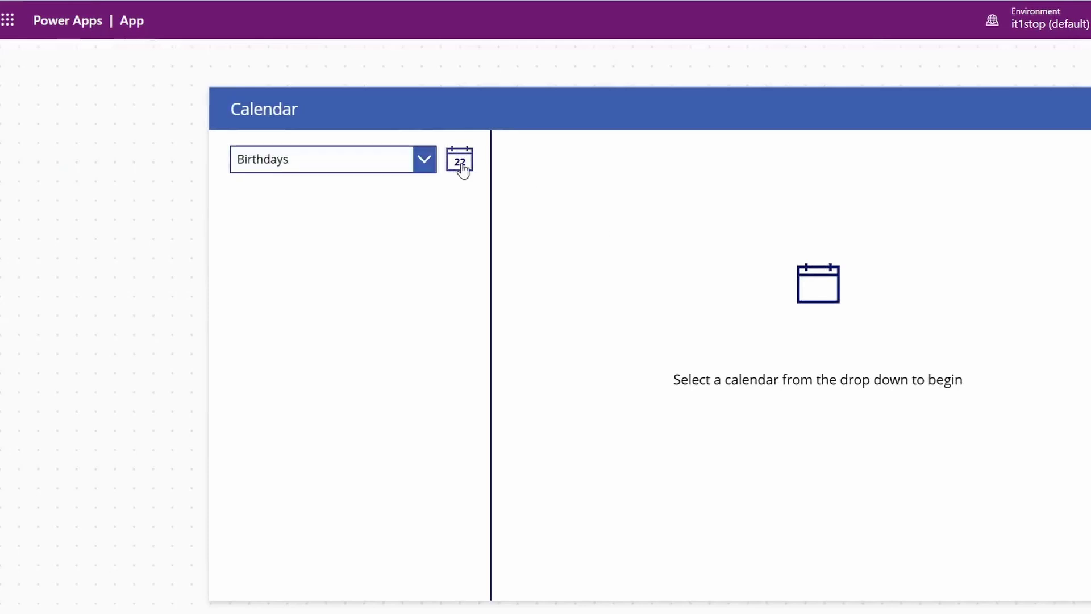
left_click(460, 164)
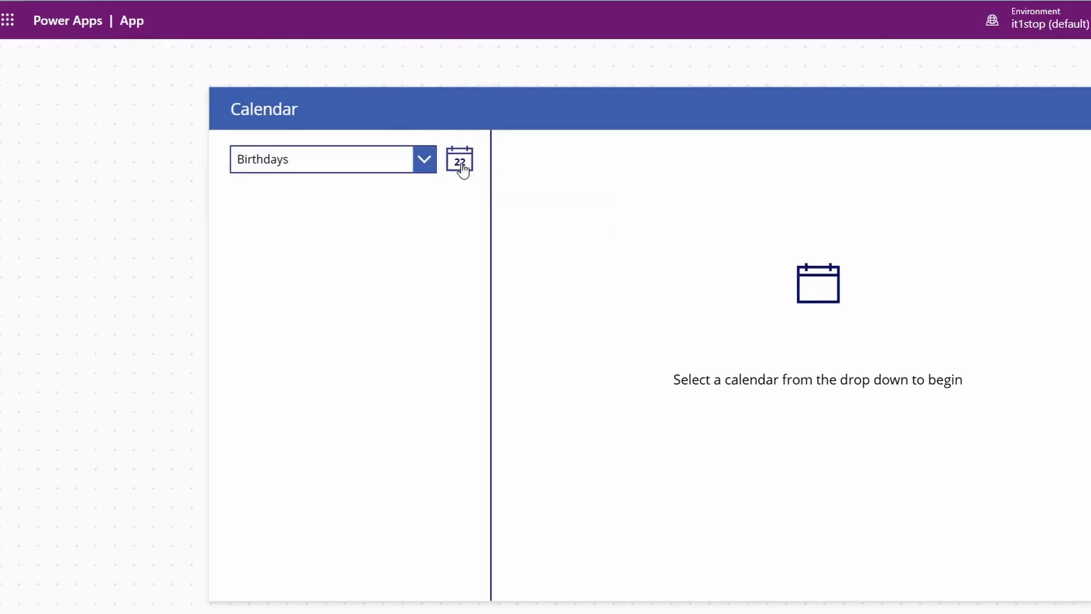
left_click(469, 217)
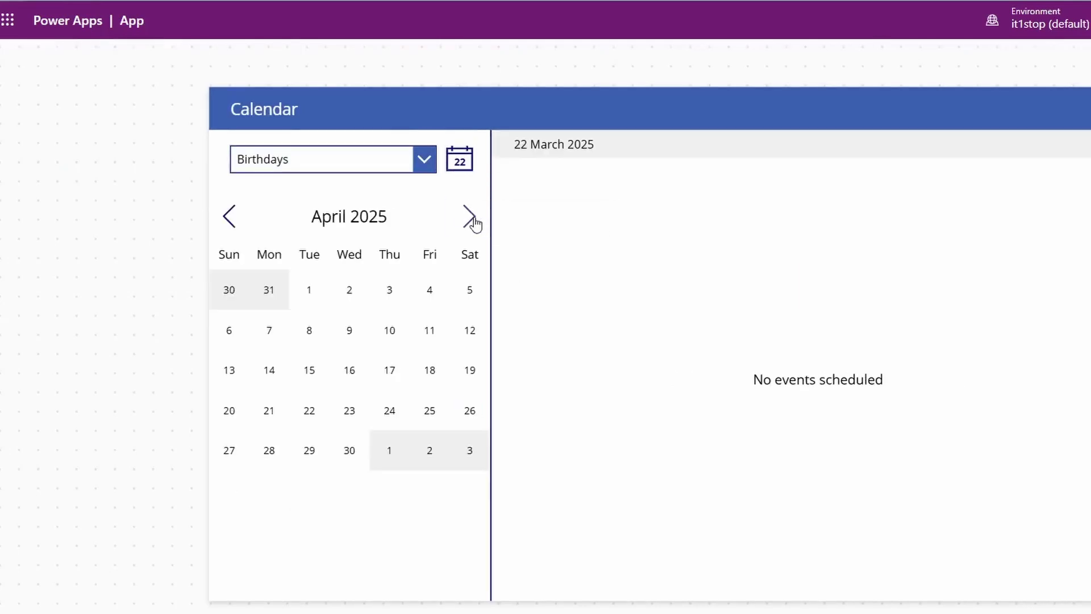
left_click(250, 216)
left_click(294, 165)
left_click(279, 243)
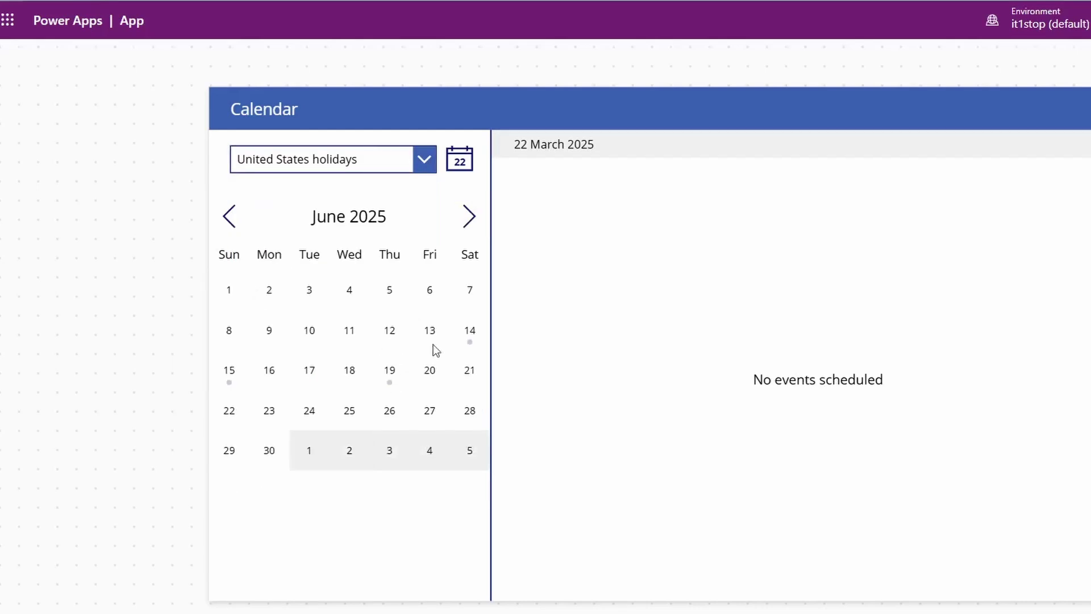
Check the events on the marked June and July 2025 dates, go back to June 2025 and leave the preview
left_click(467, 334)
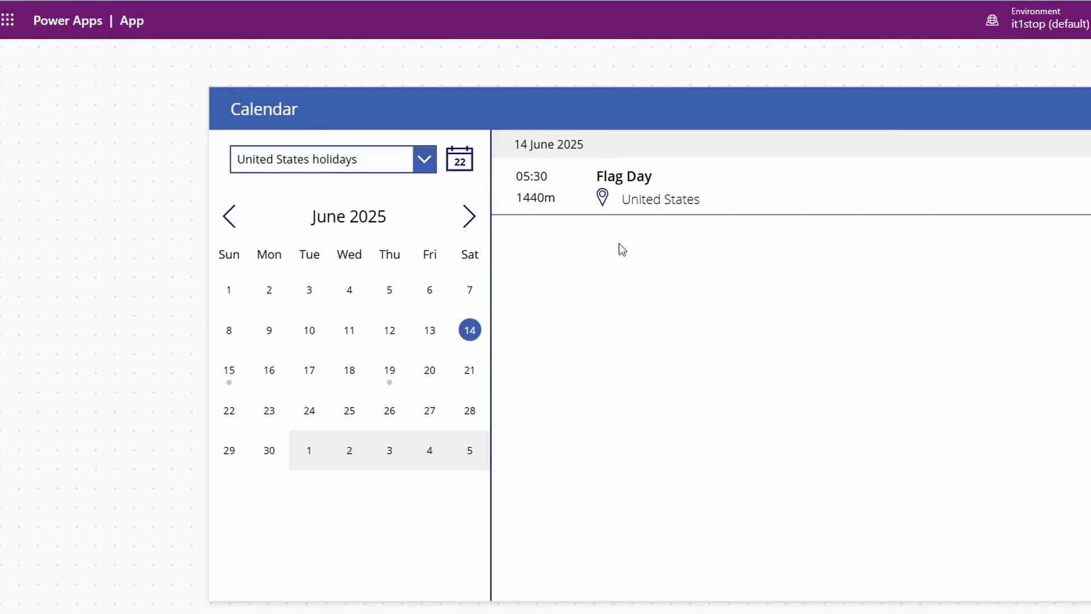
left_click(389, 370)
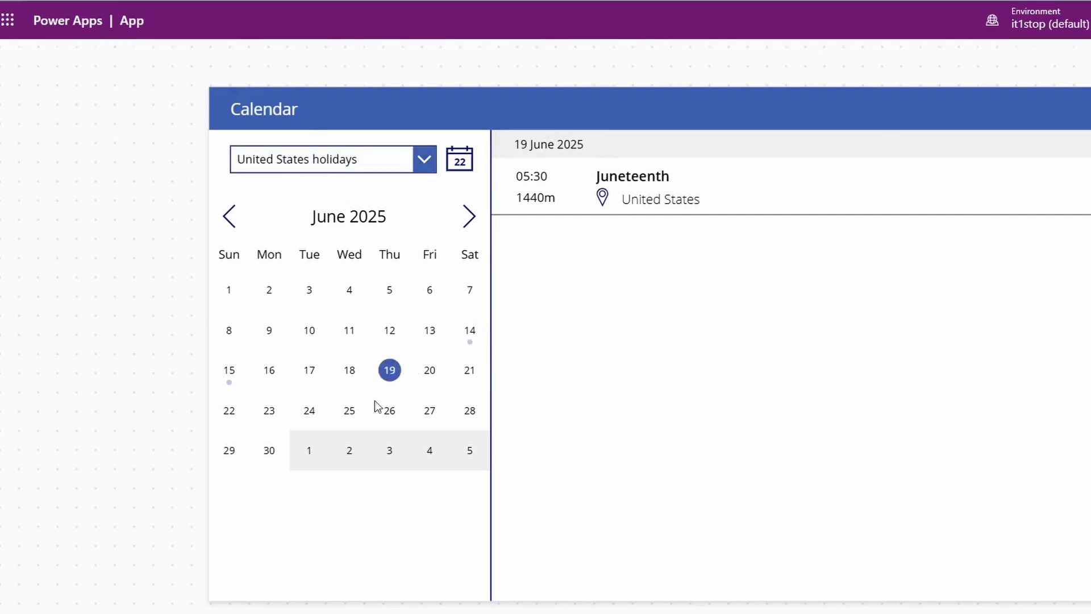
left_click(231, 381)
left_click(469, 217)
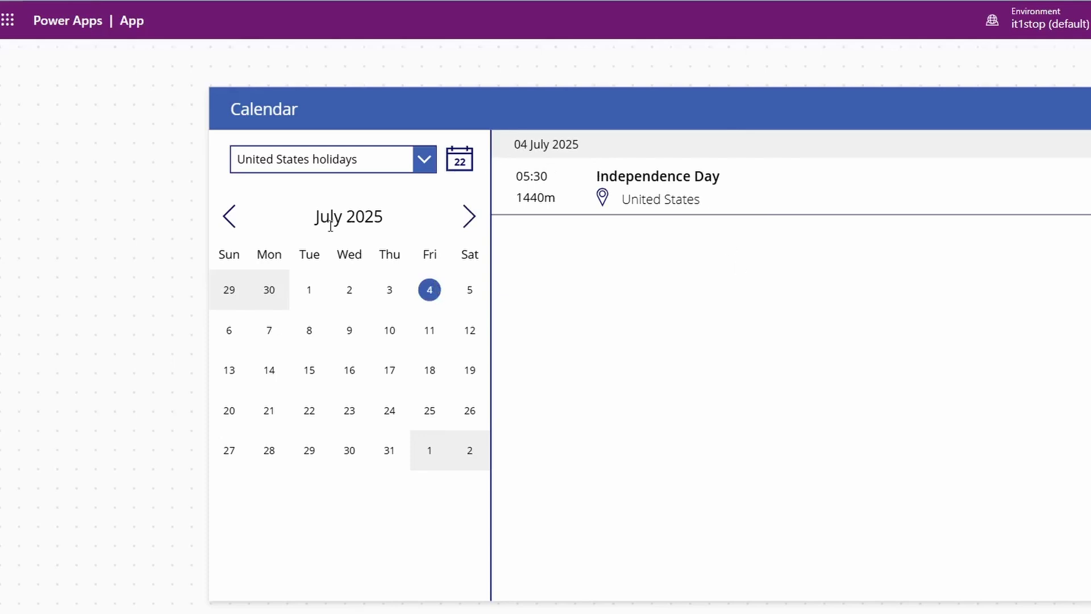
left_click(230, 215)
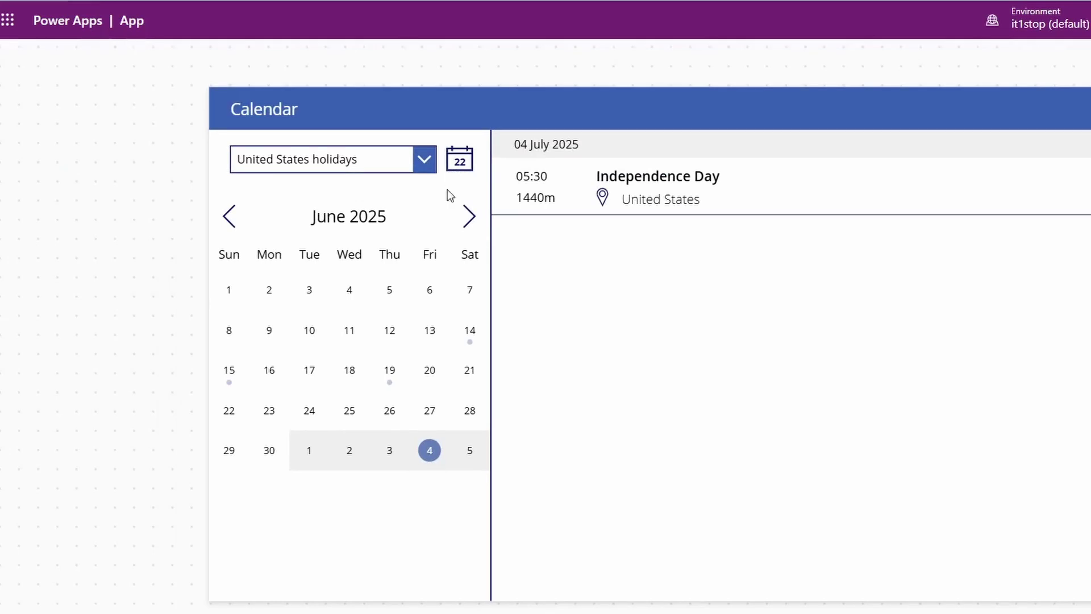
key("Escape")
Examine the formulas behind the month-day gallery, the weekday gallery and the previous and next month icons
left_click(334, 310)
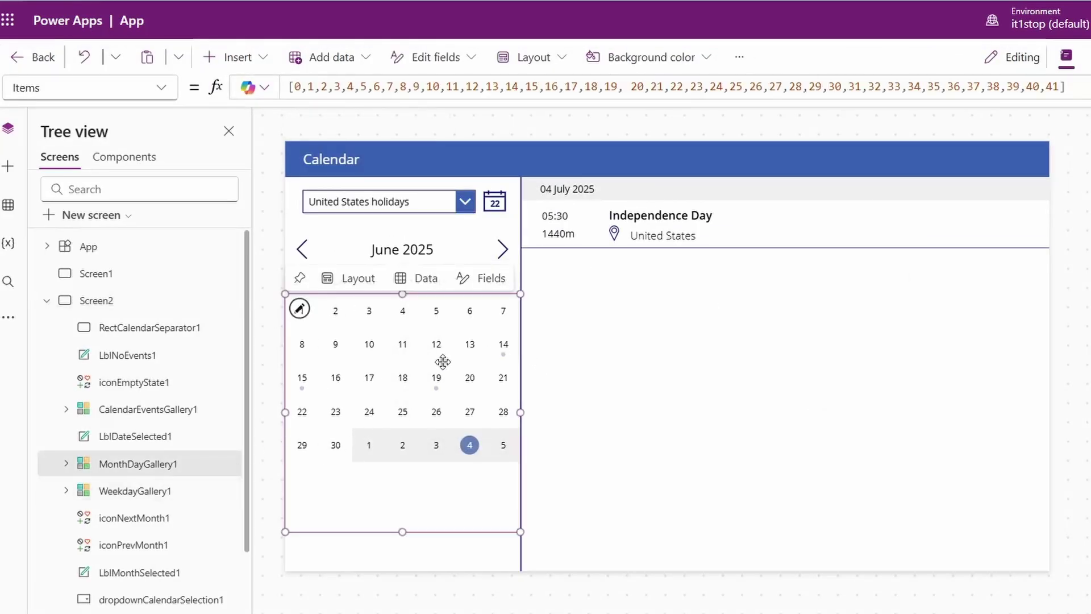
left_click(181, 492)
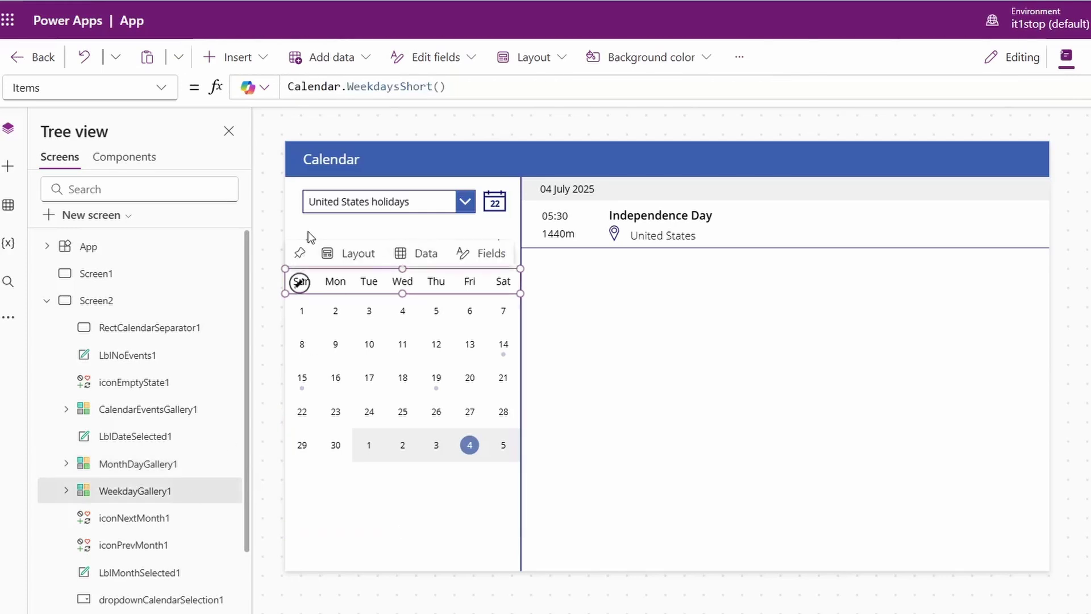
left_click(301, 249)
left_click(577, 92)
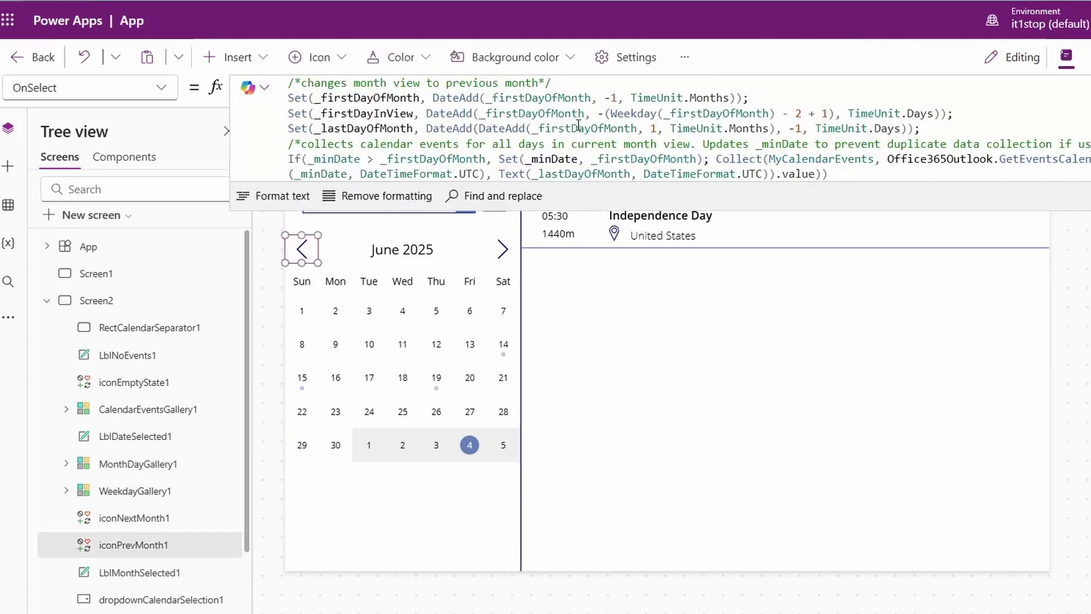
scroll(803, 146, "down", 3)
scroll(804, 145, "up", 3)
left_click(932, 201)
left_click(503, 249)
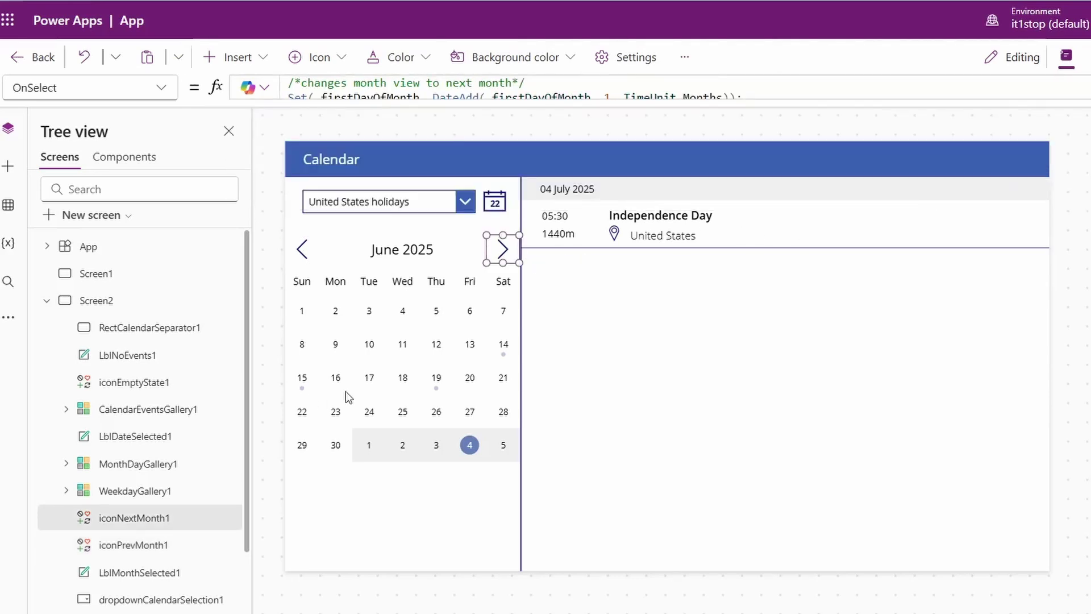
Preview the calendar screen, move its month view back to March 2025 and return to editing
key("F5")
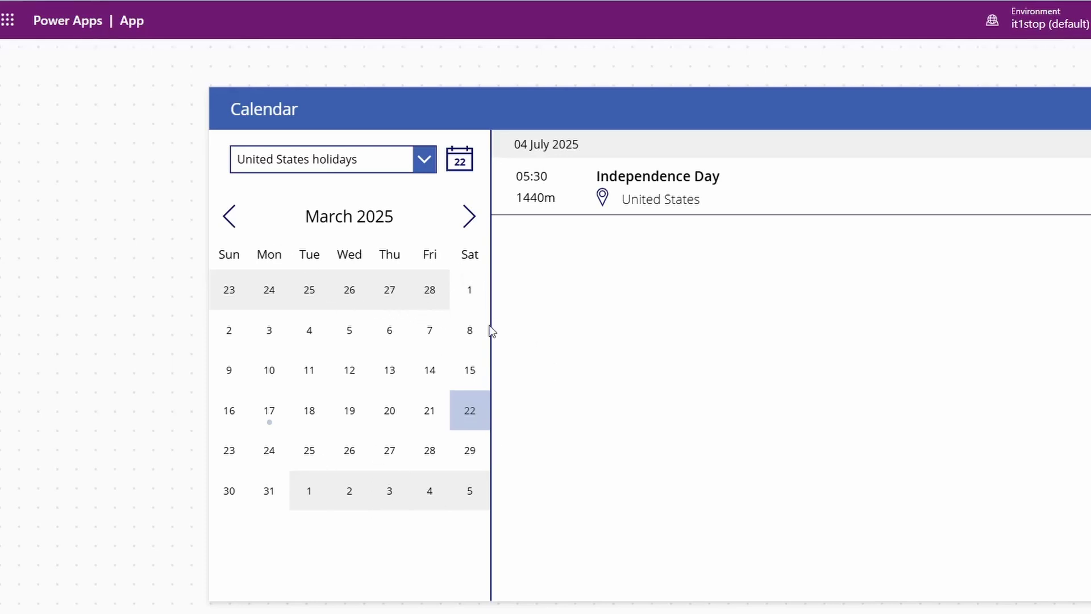
key("Escape")
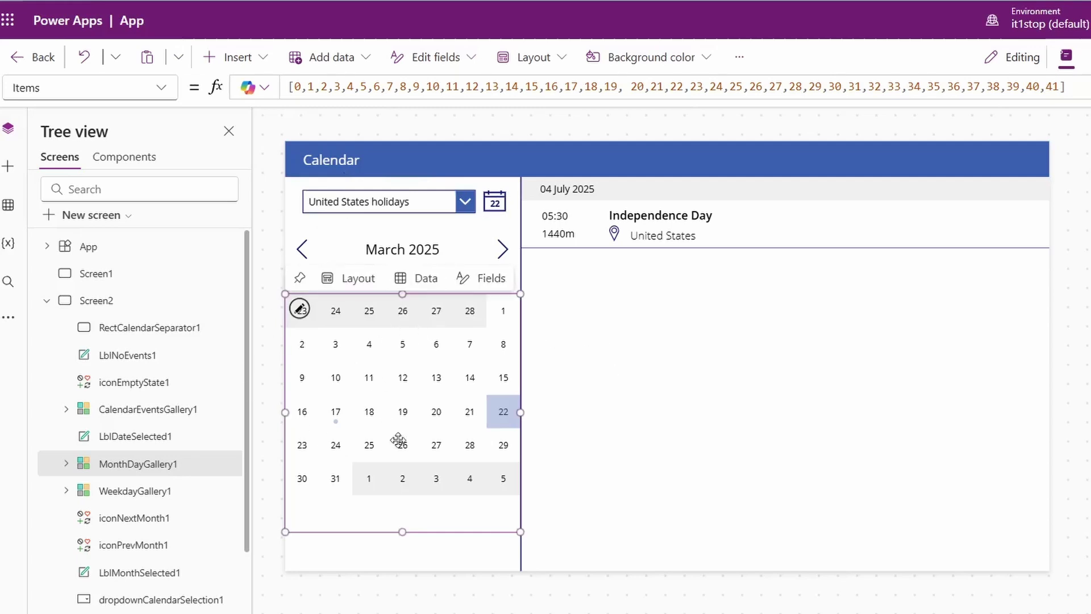
Copy the month label, previous and next month icons, weekday gallery and month-day gallery from Screen2 to Screen1
left_click(305, 250)
left_click(330, 284, "shift")
left_click(392, 248, "shift")
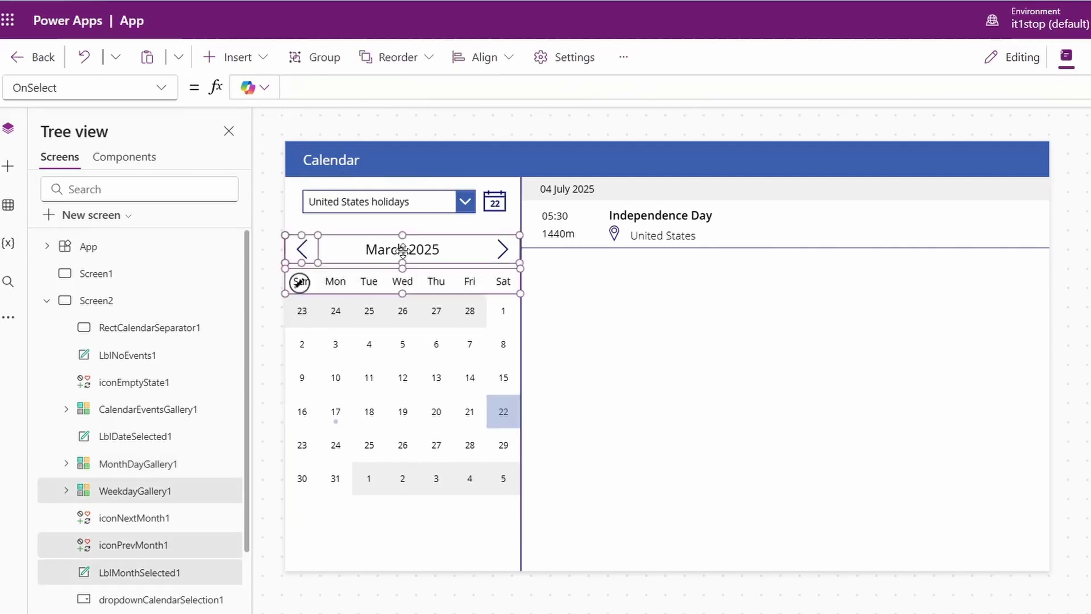
left_click(500, 252, "shift")
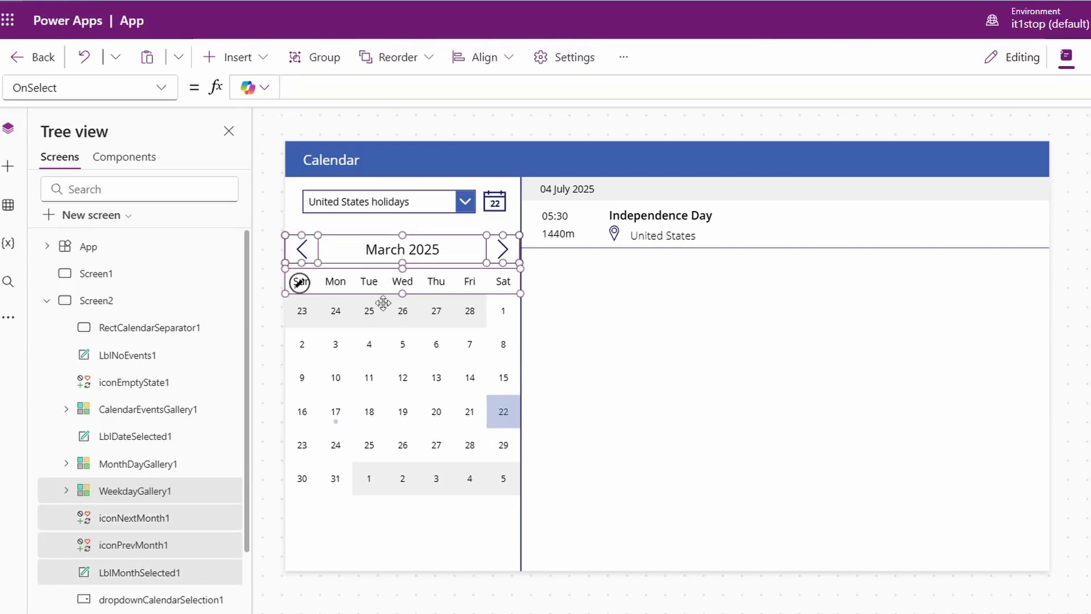
left_click(413, 401, "shift")
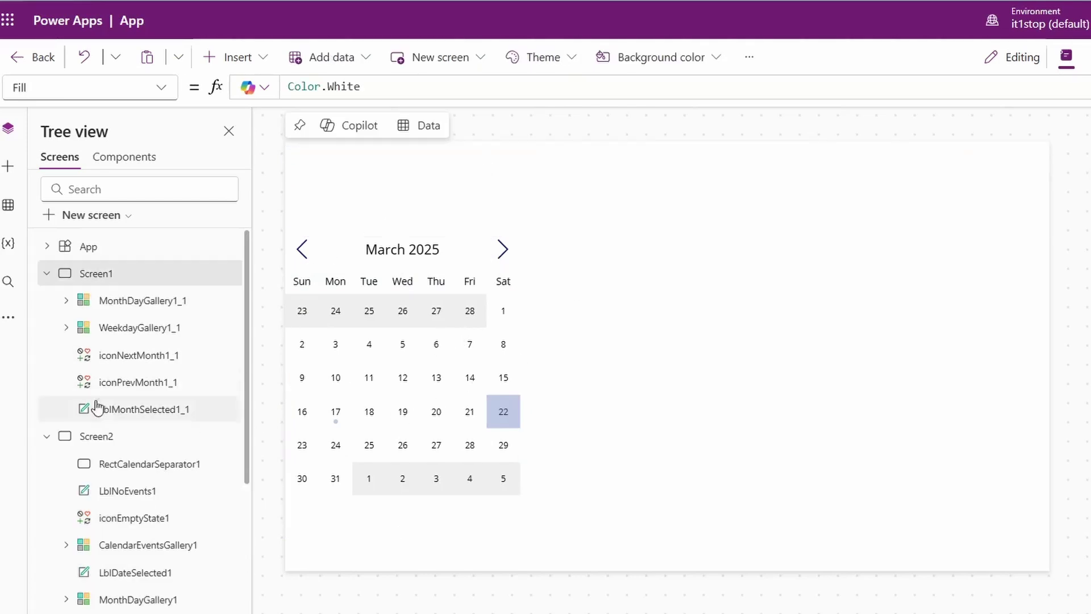
Copy the today icon's OnSelect formula on Screen2, through the _lastDayOfMonth statement, into Screen1's OnVisible property
left_click(140, 440)
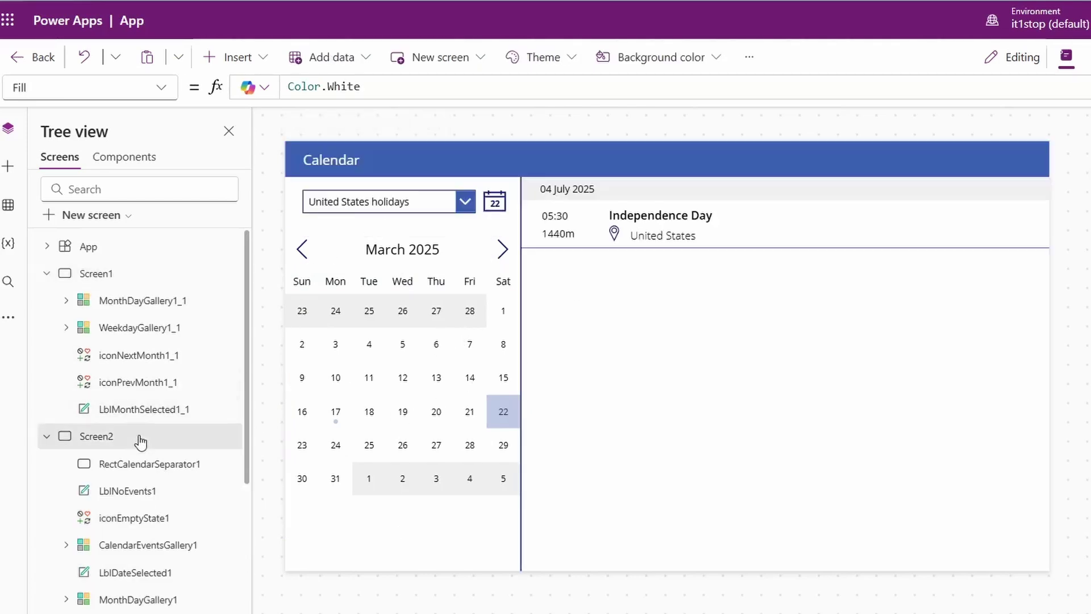
left_click(495, 202)
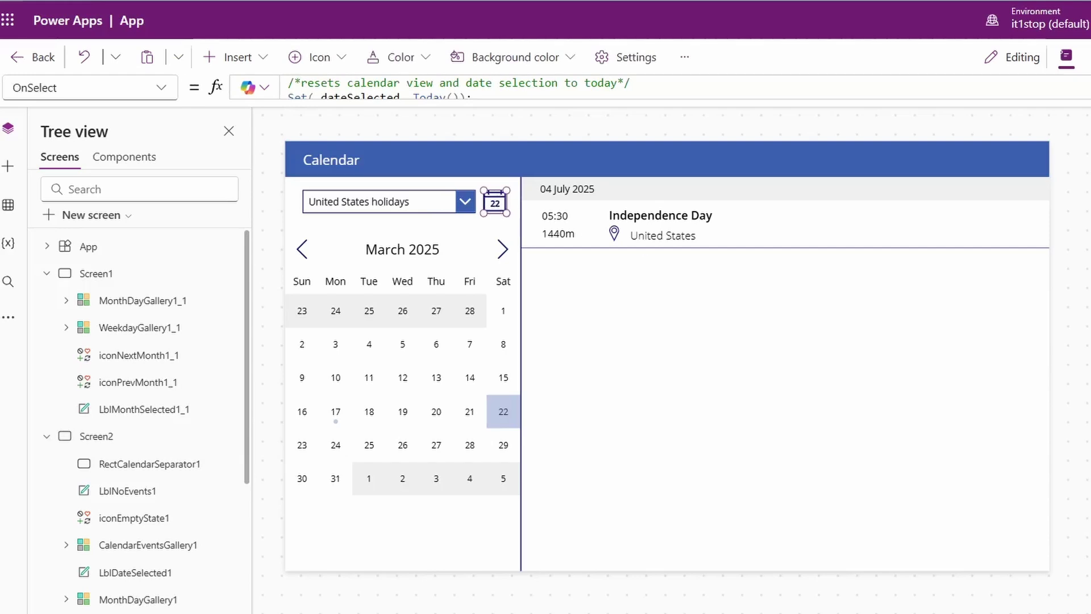
left_click(725, 93)
left_click(917, 157)
left_click_drag(839, 152, 252, 105)
left_click(96, 273)
left_click(89, 88)
left_click(56, 335)
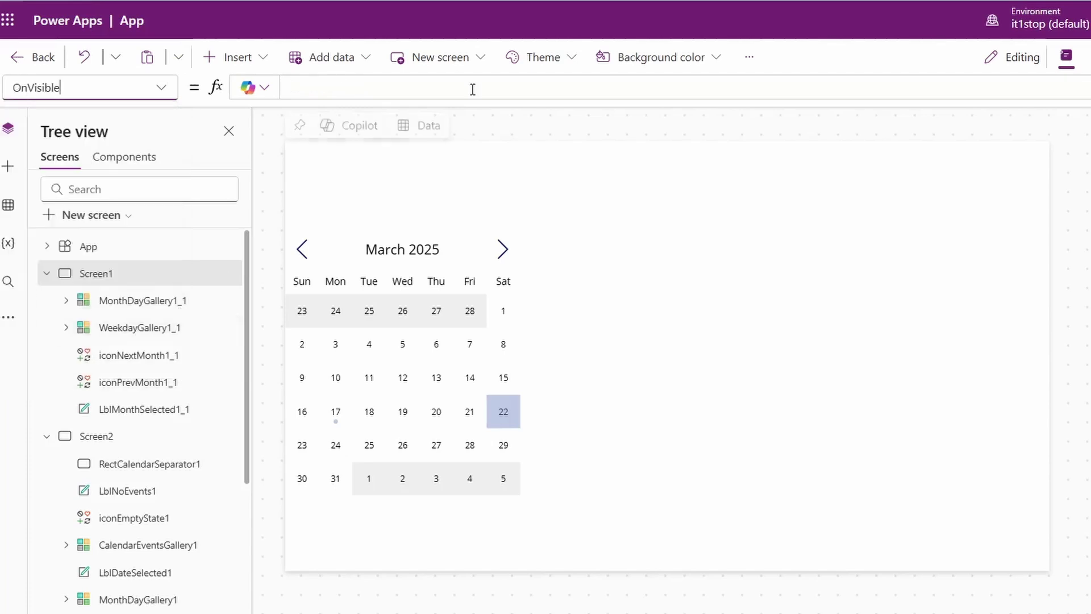
left_click(448, 93)
key("ctrl+v")
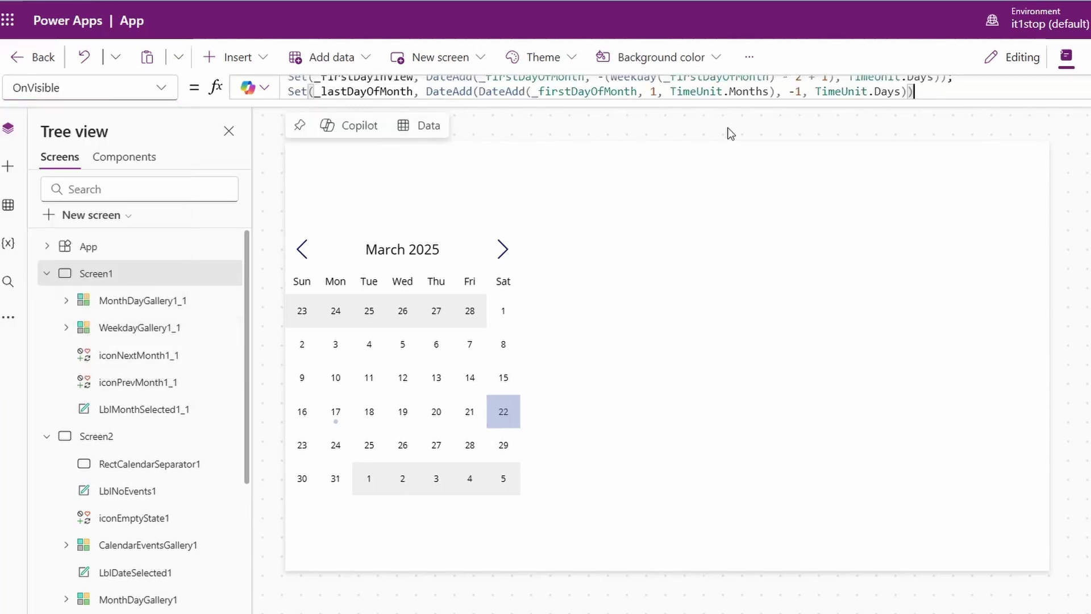
Append Set(_calendarVisible,true); to Screen1's OnVisible formula, copying the variable name from the Visible property of Screen2's month-day gallery
left_click(77, 436)
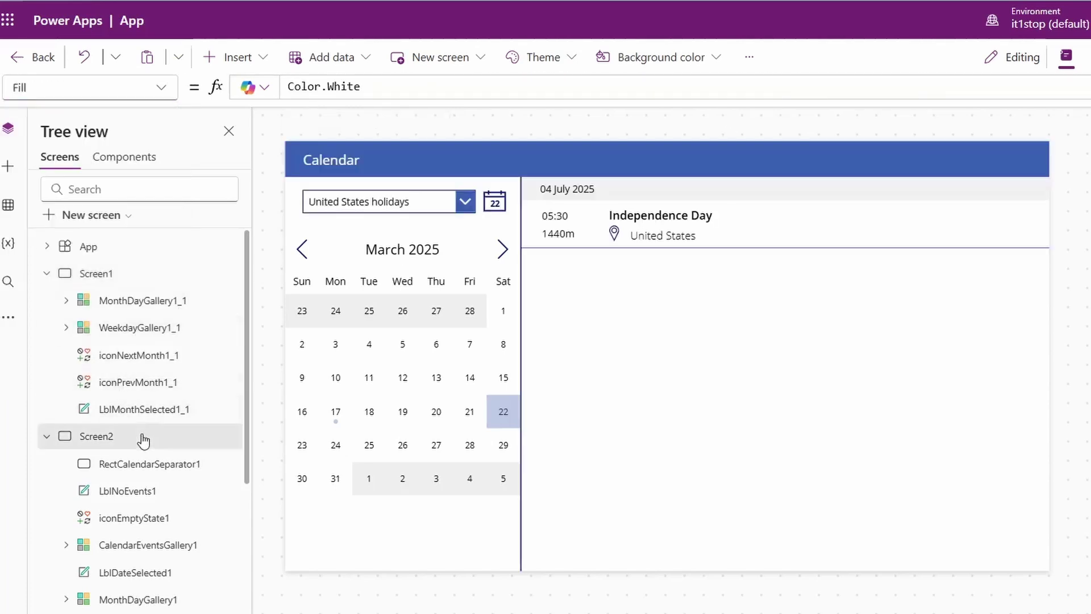
left_click(464, 425)
type("visi")
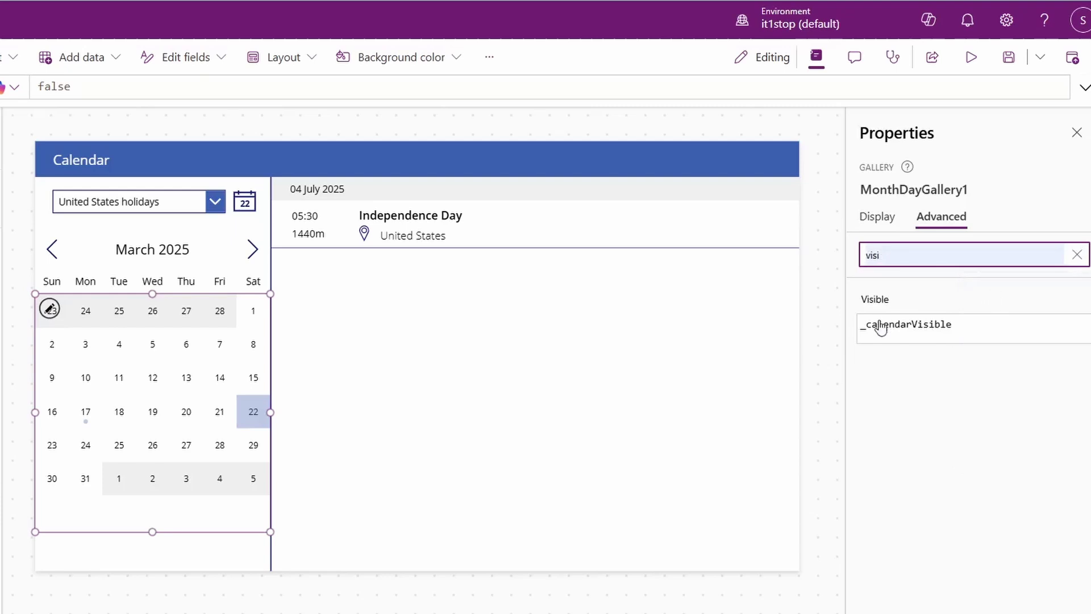
left_click(880, 328)
double_click(911, 325)
key("ctrl+c")
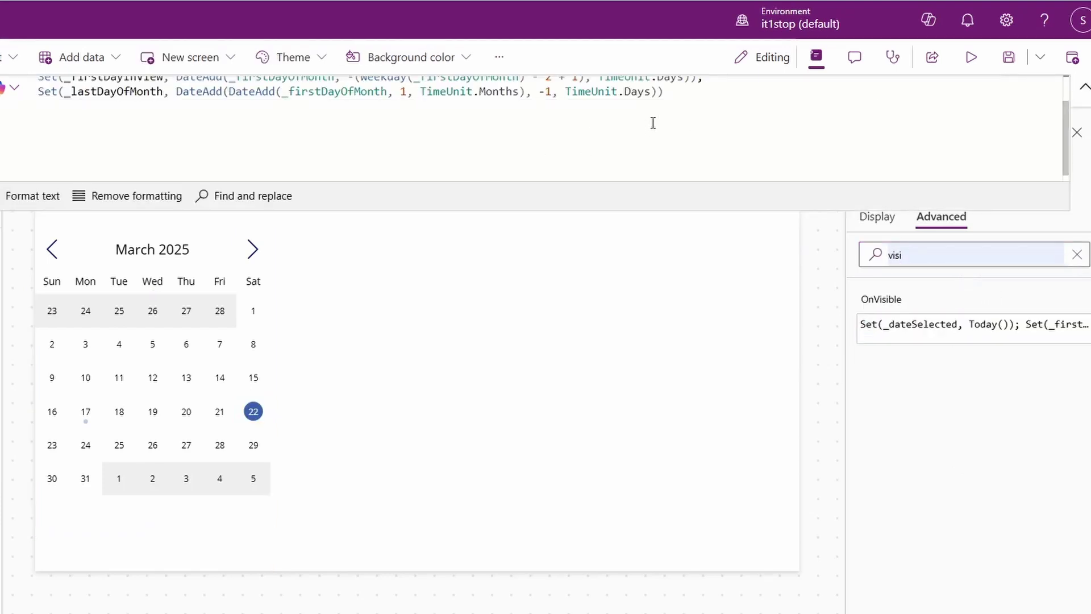
type("Set(")
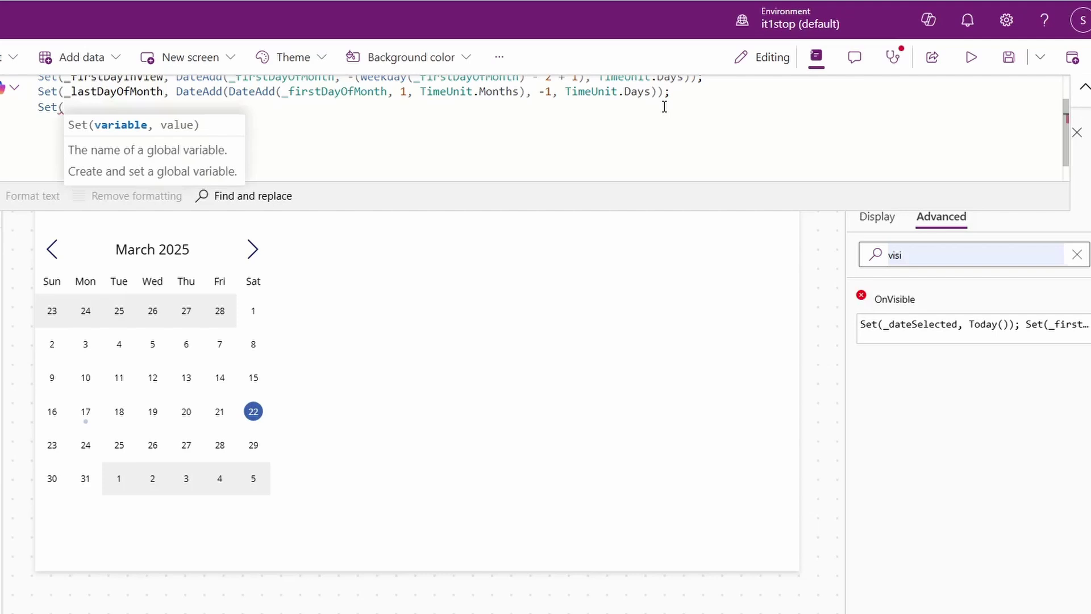
key("ctrl+v")
type(",true);")
left_click(1085, 86)
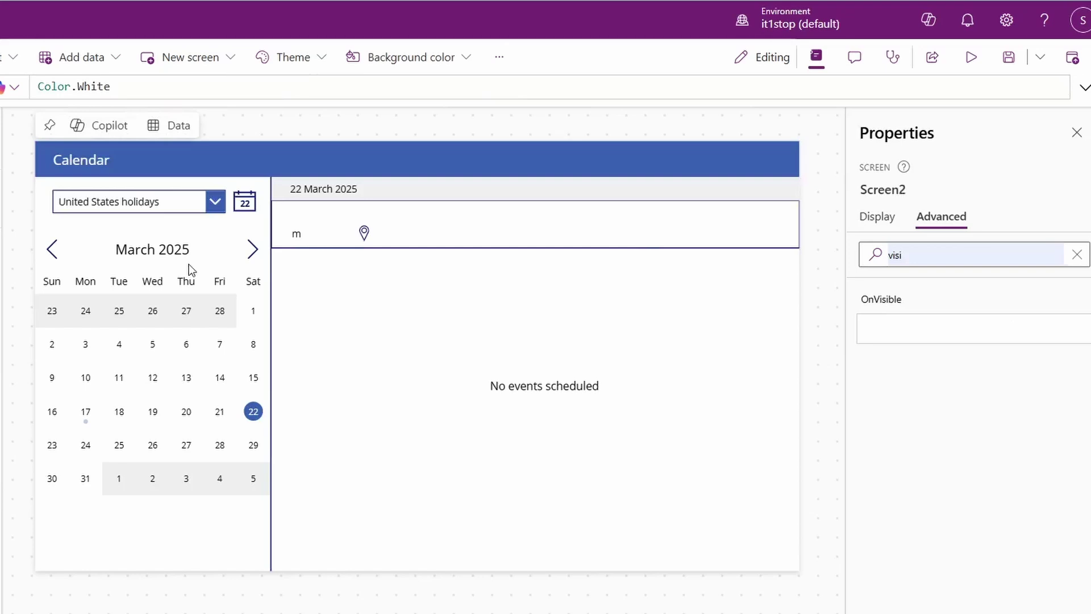
Delete Screen2 from the app
right_click(101, 437)
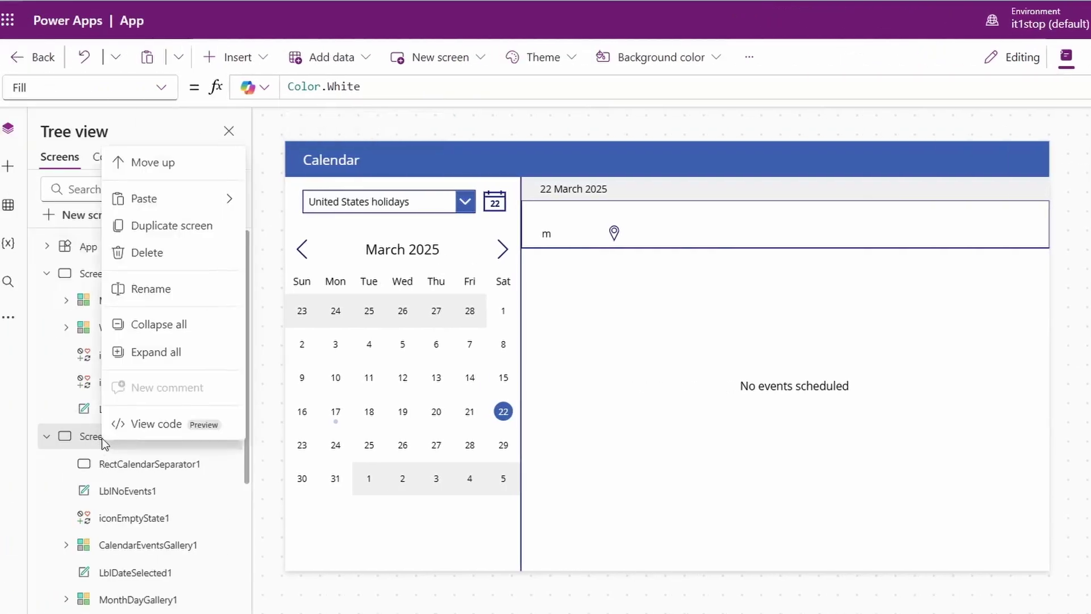
left_click(166, 250)
left_click(414, 264)
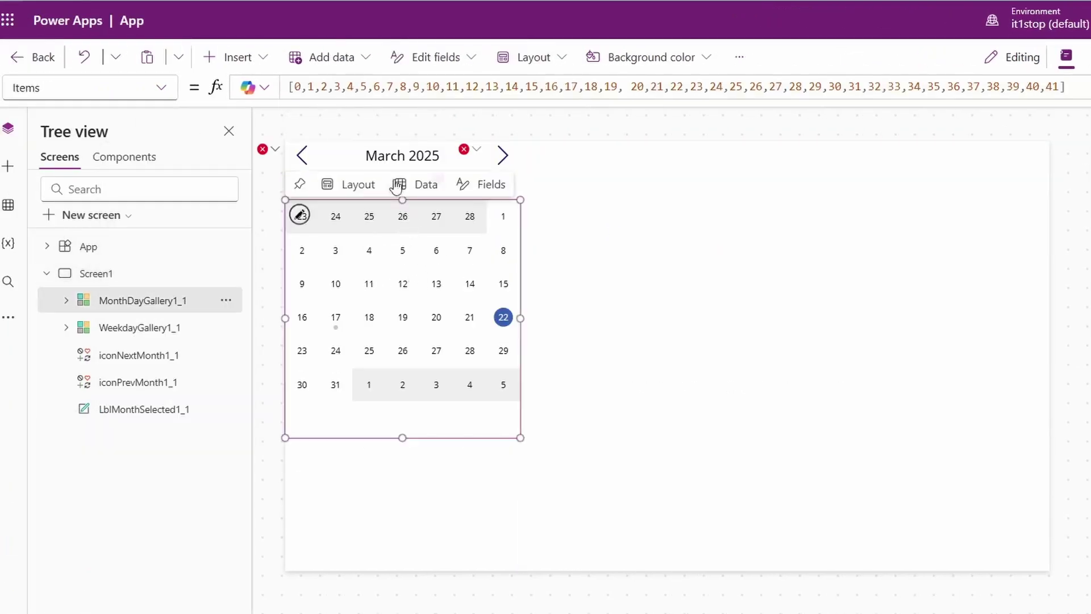
Remove the Collect(MyCalendarEvents, ...) call from the previous month icon's OnSelect formula and clear the month label's Y formula
left_click(275, 150)
left_click(270, 169)
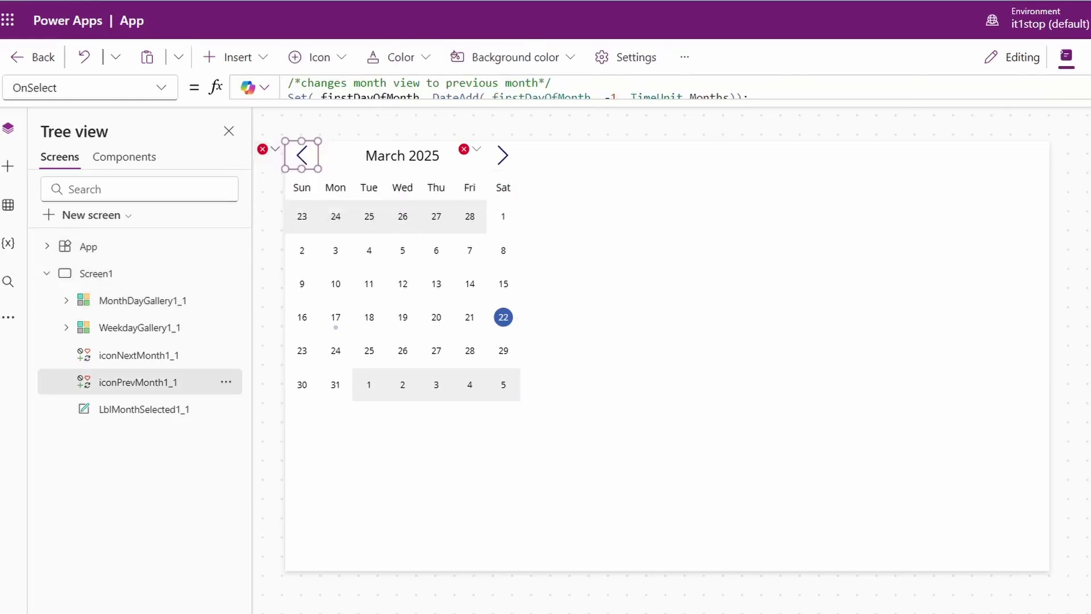
left_click(707, 93)
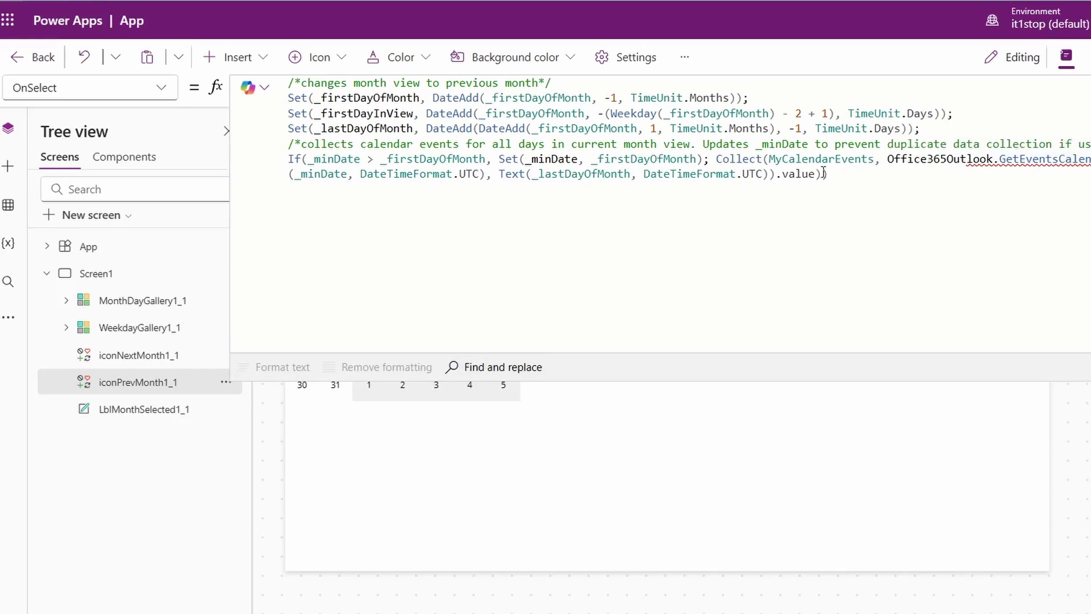
left_click_drag(824, 173, 716, 159)
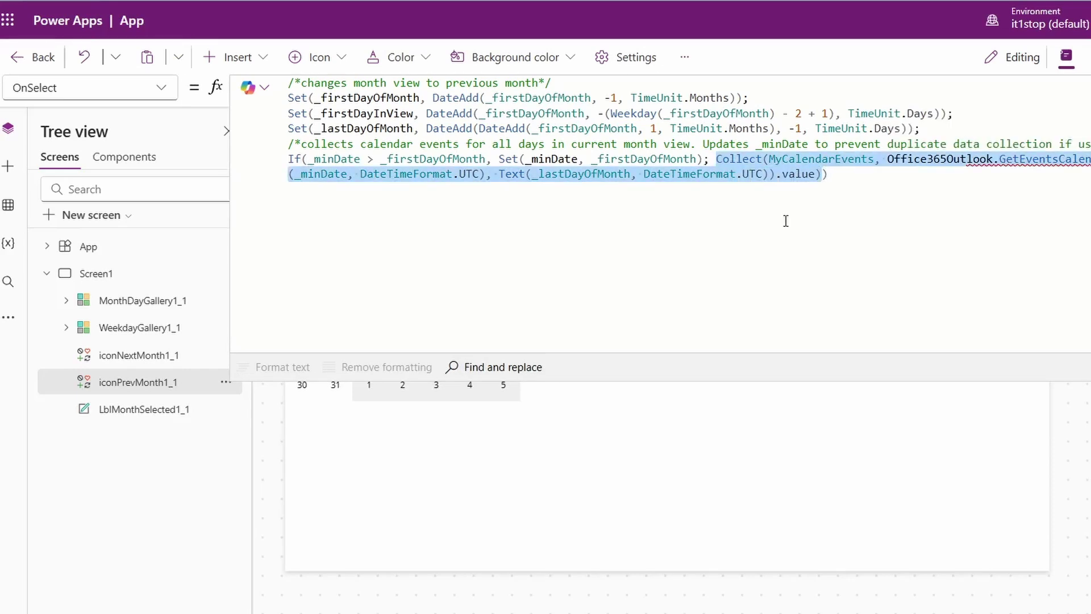
key("ctrl+x")
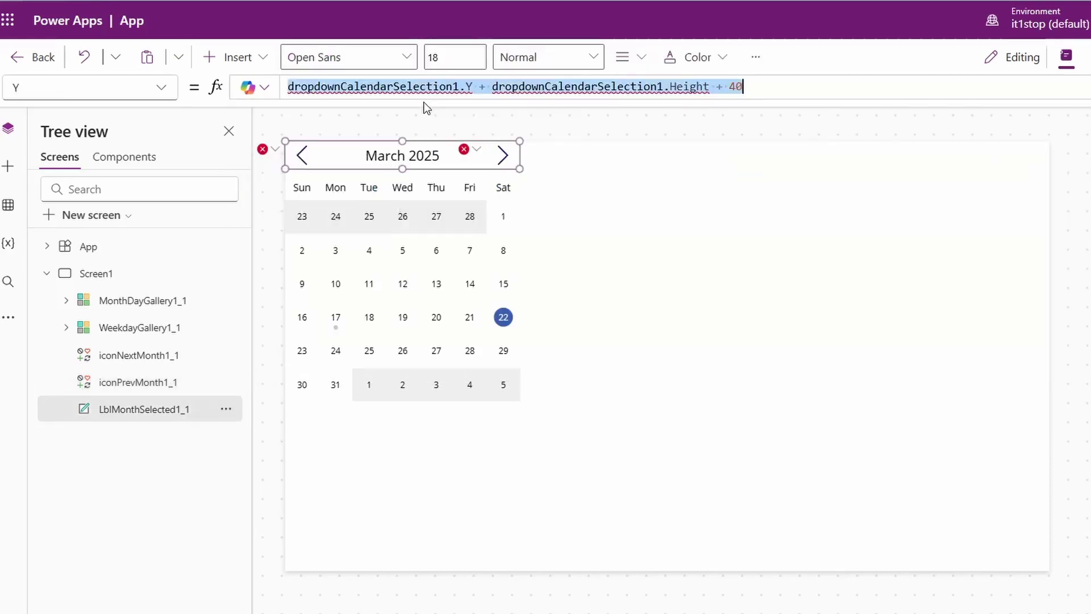
key("Delete")
Remove the Collect(MyCalendarEvents, ...) call from the next month icon's OnSelect formula
left_click(502, 156)
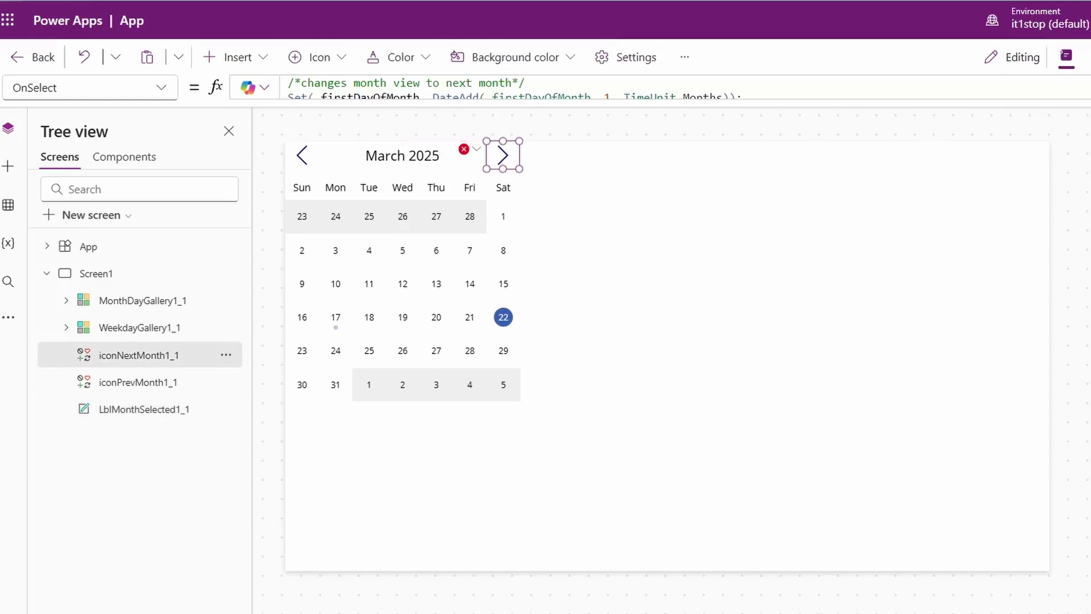
left_click(568, 91)
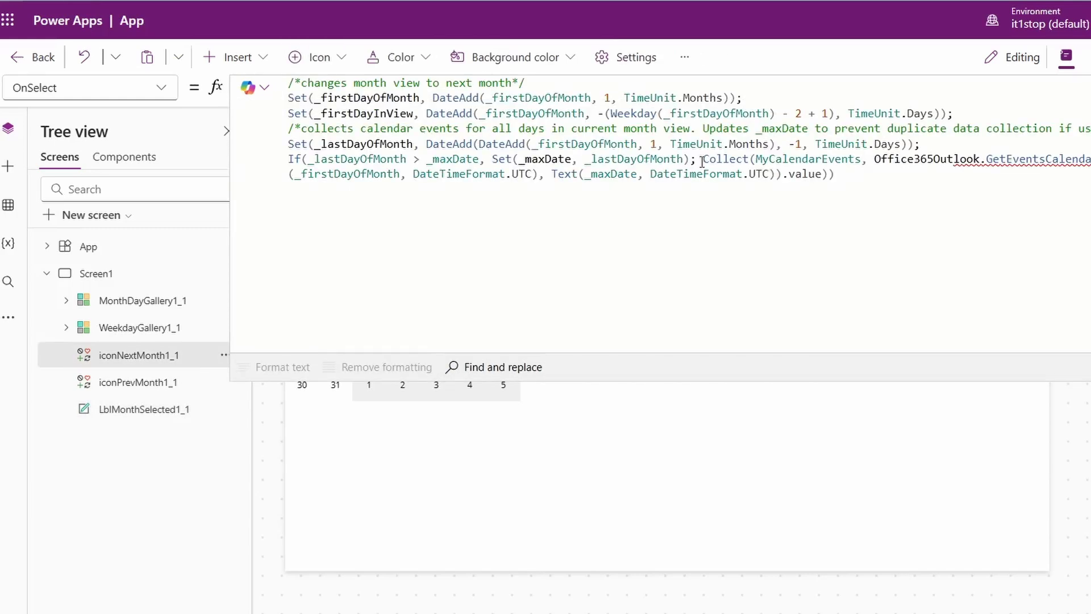
left_click_drag(703, 162, 878, 200)
key("Delete")
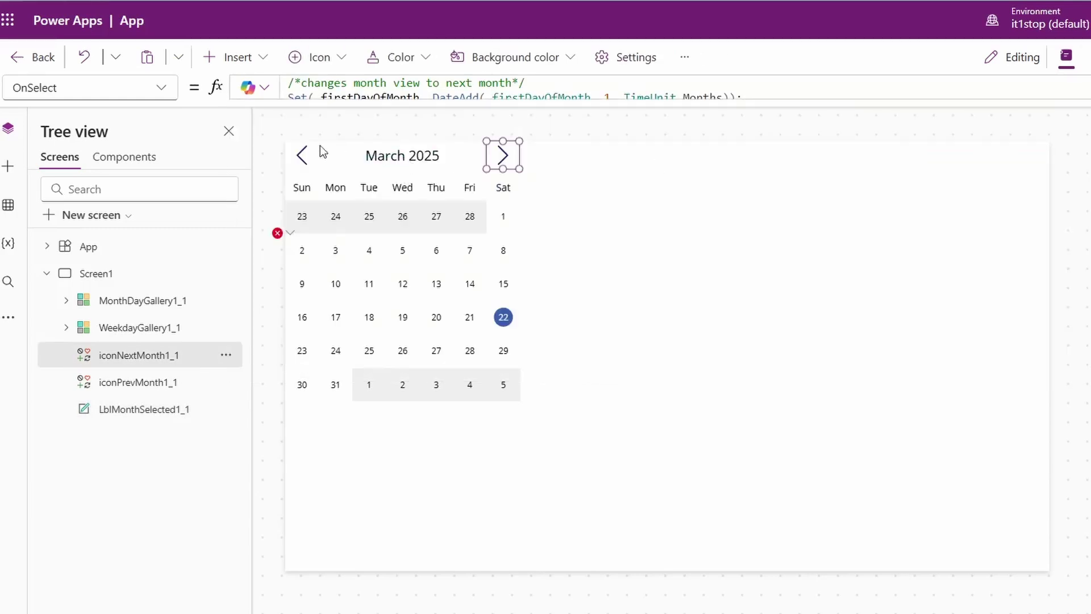
Comment out the CountRows condition in Circle1_1's Visible formula inside the month-day gallery, keeping only Title2_1.Visible
left_click(316, 249)
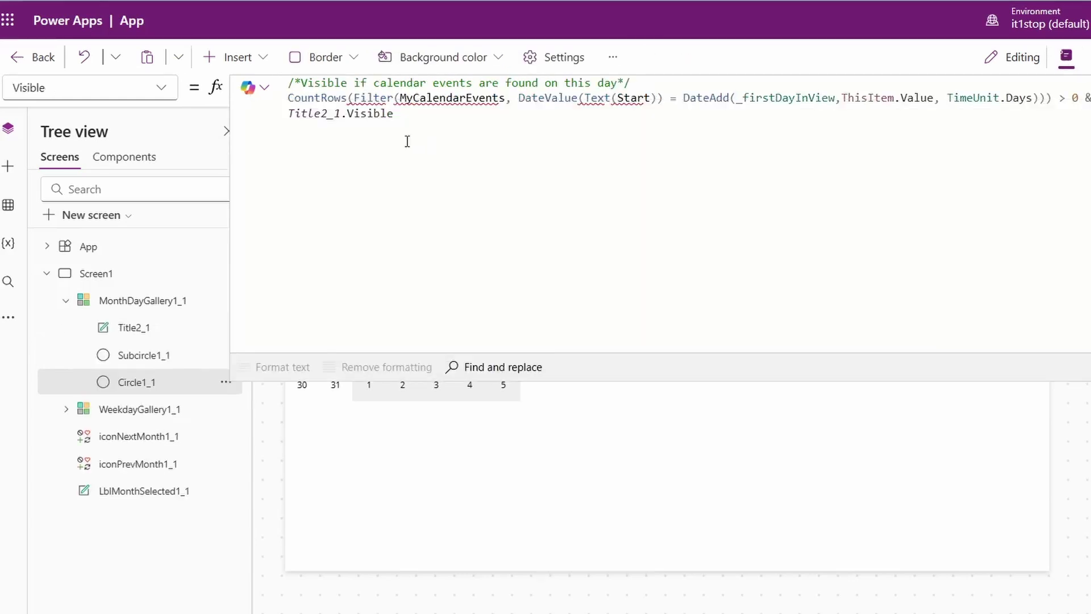
left_click(291, 116)
key("ctrl+slash")
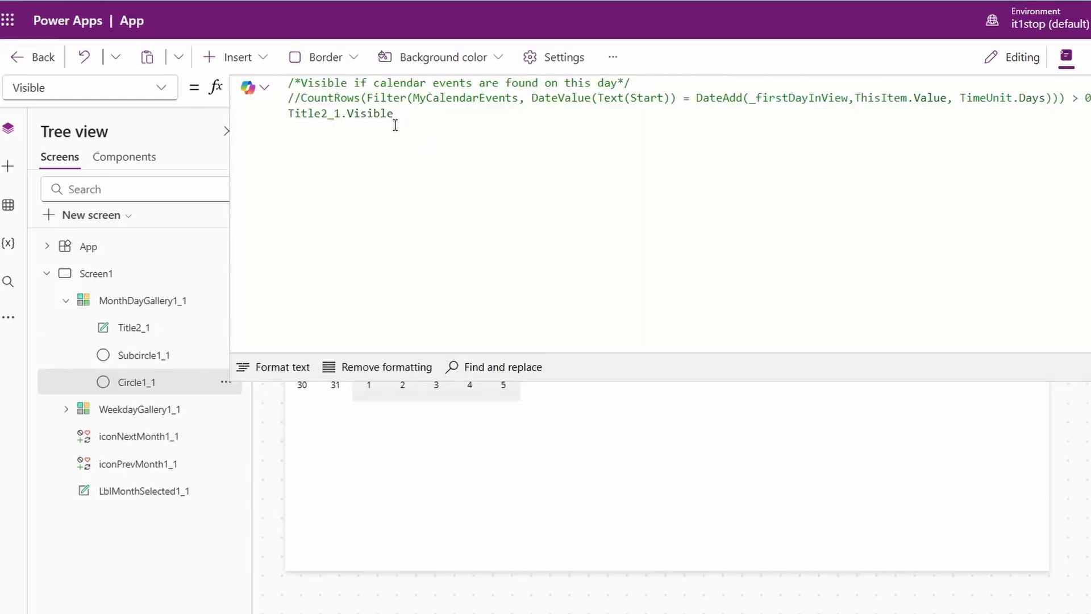
left_click(570, 277)
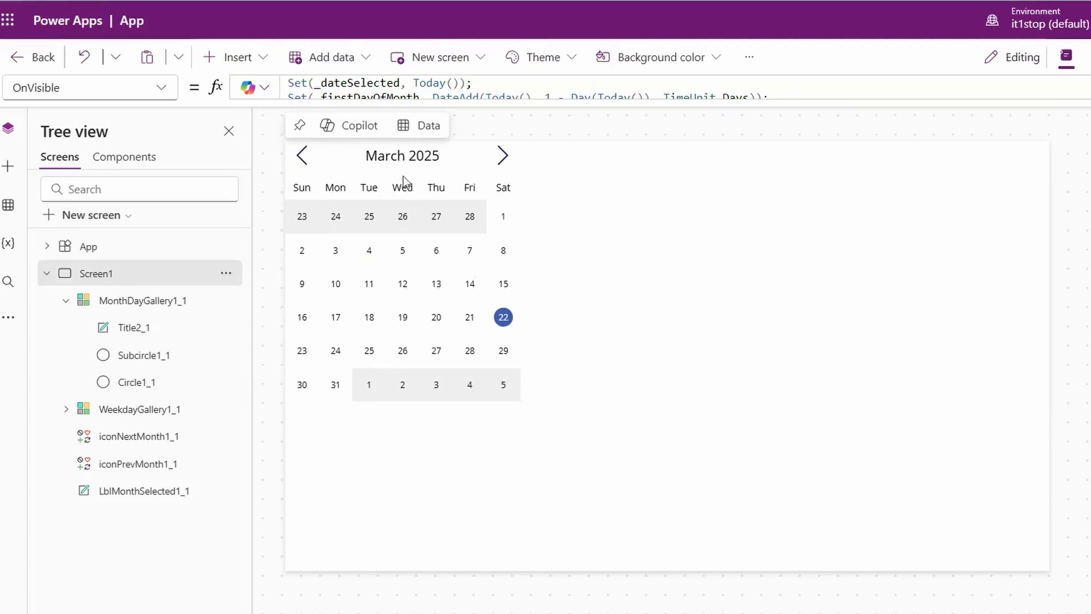
Preview Screen1, try selecting several March days, browse to April 2025 and back, select 11 March and return to editing
key("F5")
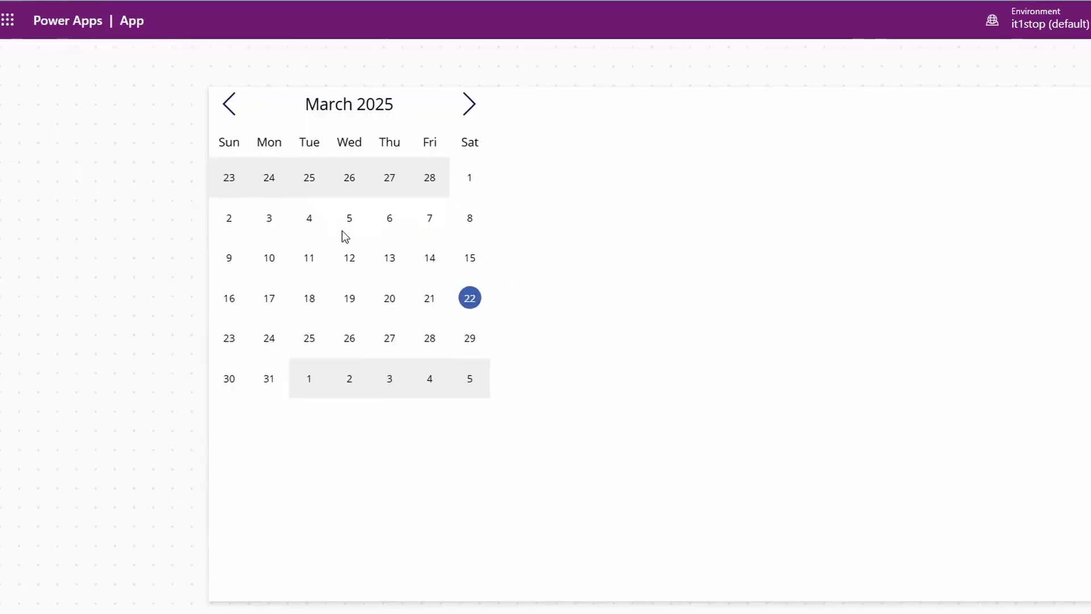
left_click(345, 227)
left_click(349, 257)
left_click(352, 297)
left_click(392, 299)
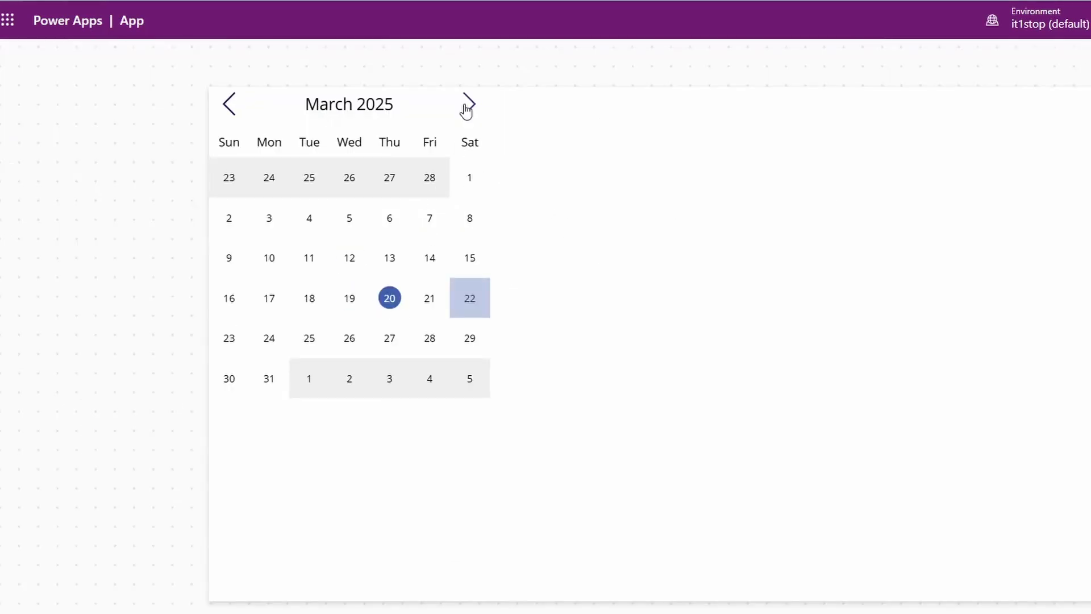
left_click(468, 105)
left_click(248, 105)
left_click(239, 111)
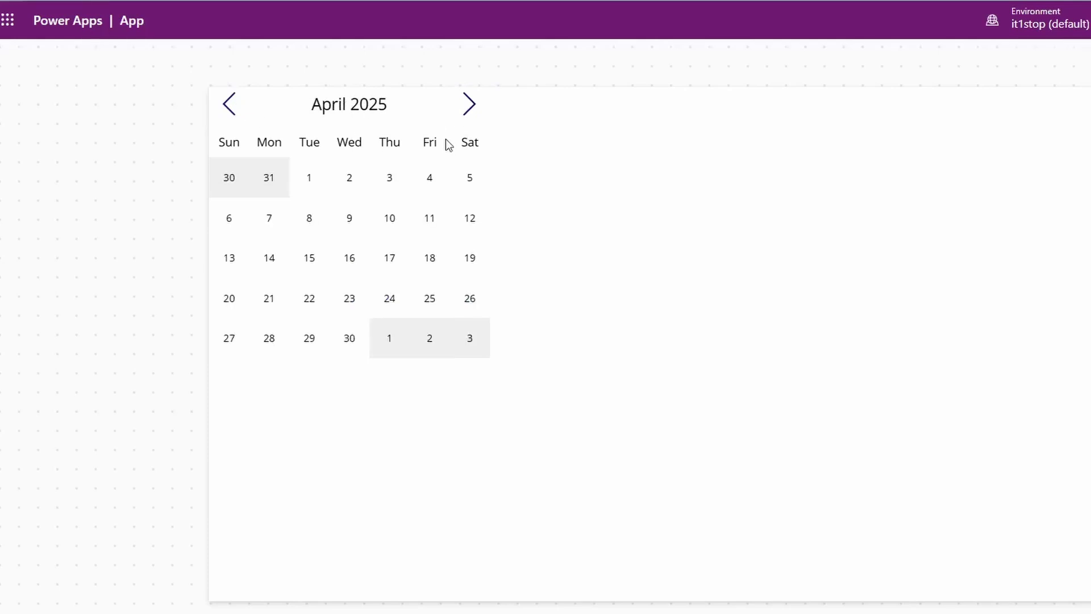
left_click(229, 104)
left_click(309, 257)
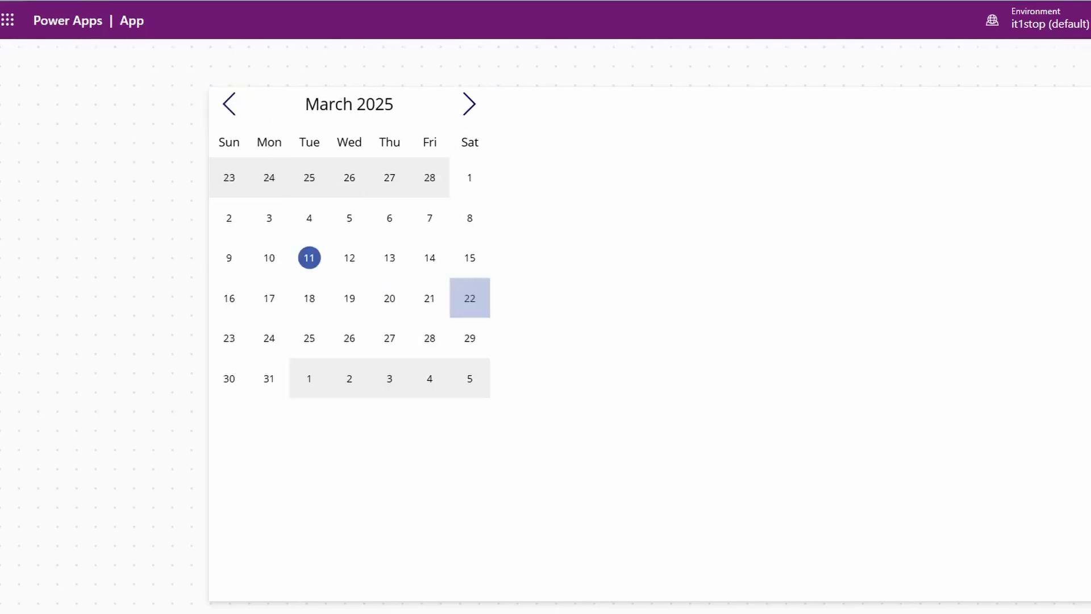
key("Escape")
left_click(852, 392)
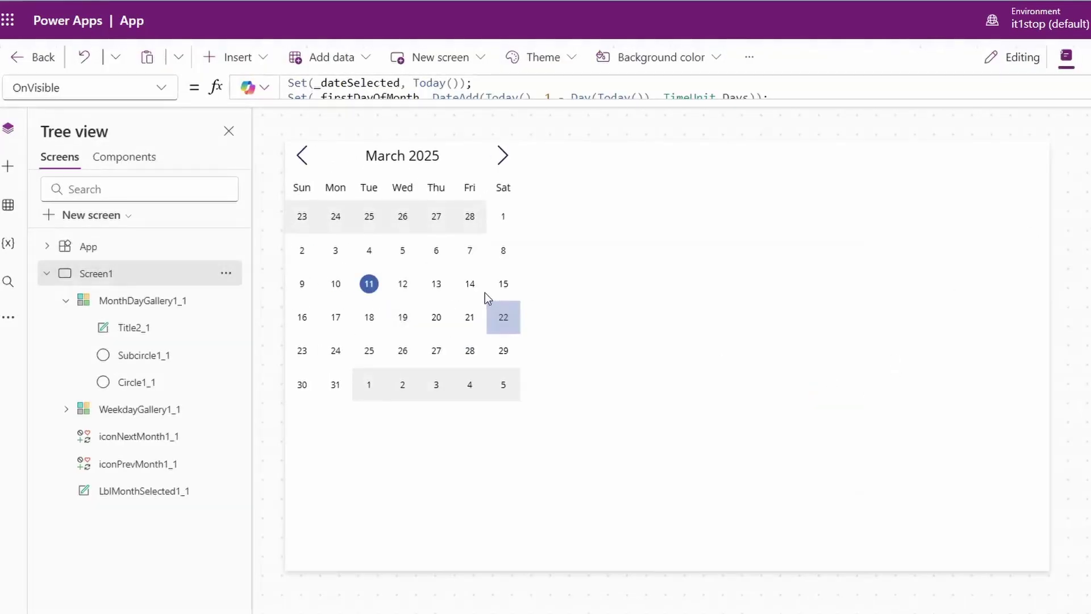
Widen the month-day gallery to nearly twice its width and set the font size of its day label to 17
left_click(486, 292)
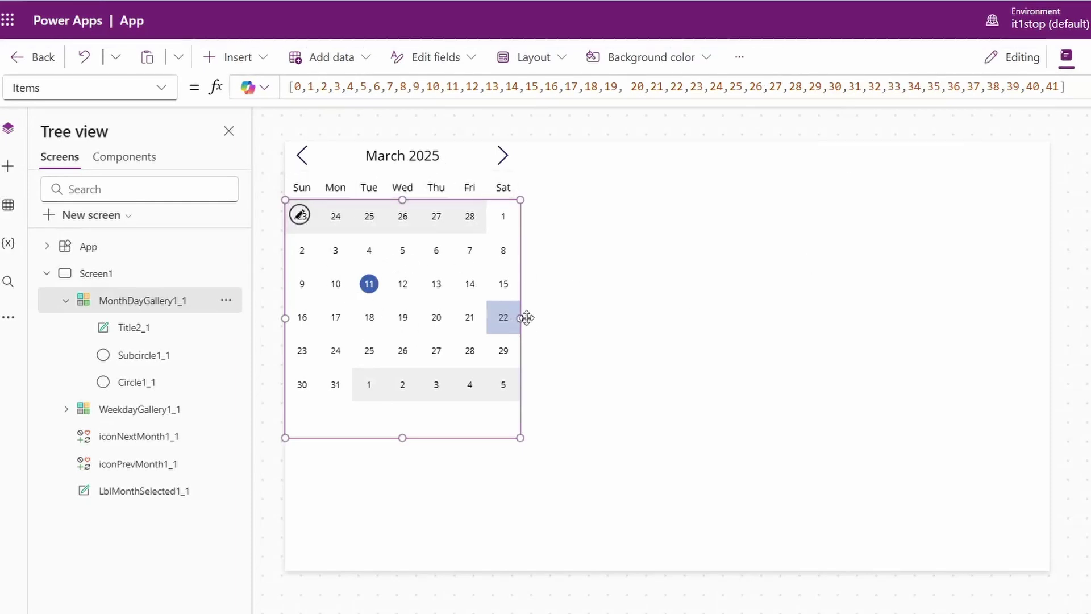
left_click_drag(520, 318, 707, 318)
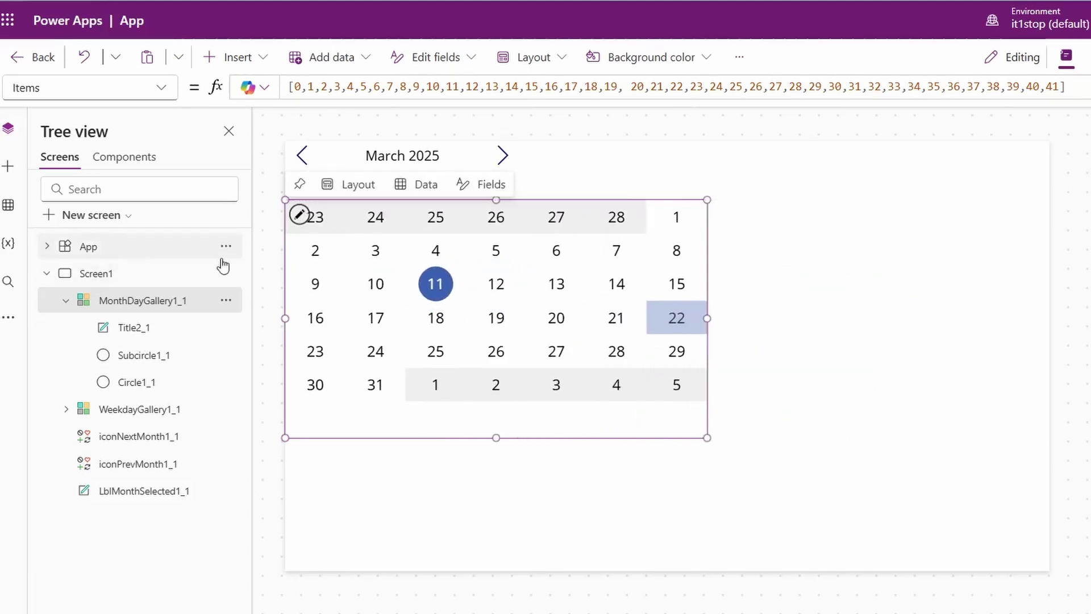
left_click(315, 221)
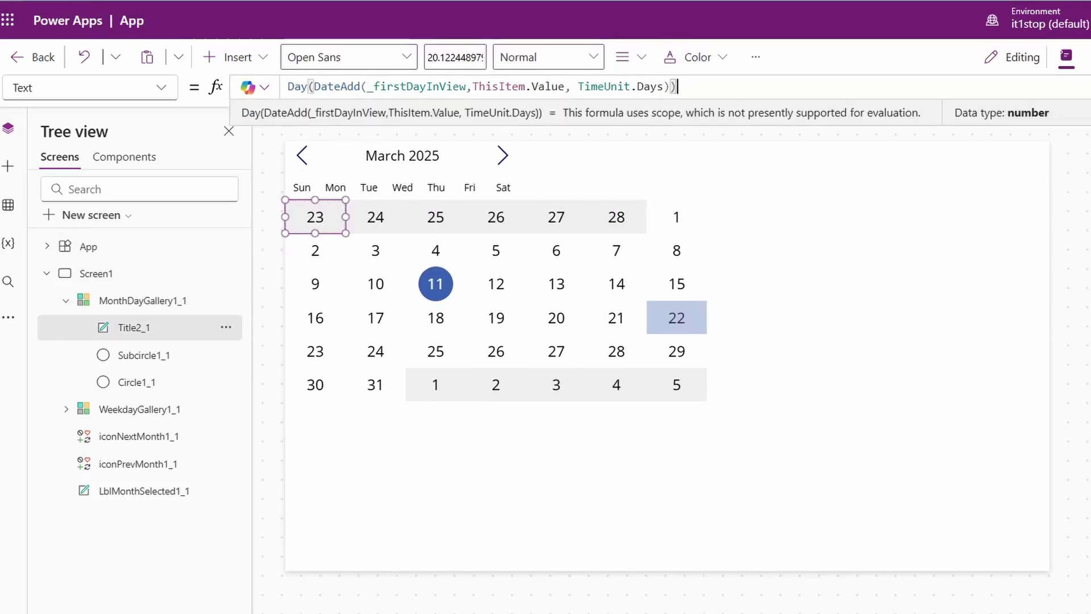
left_click(456, 56)
key("BackSpace")
type("17")
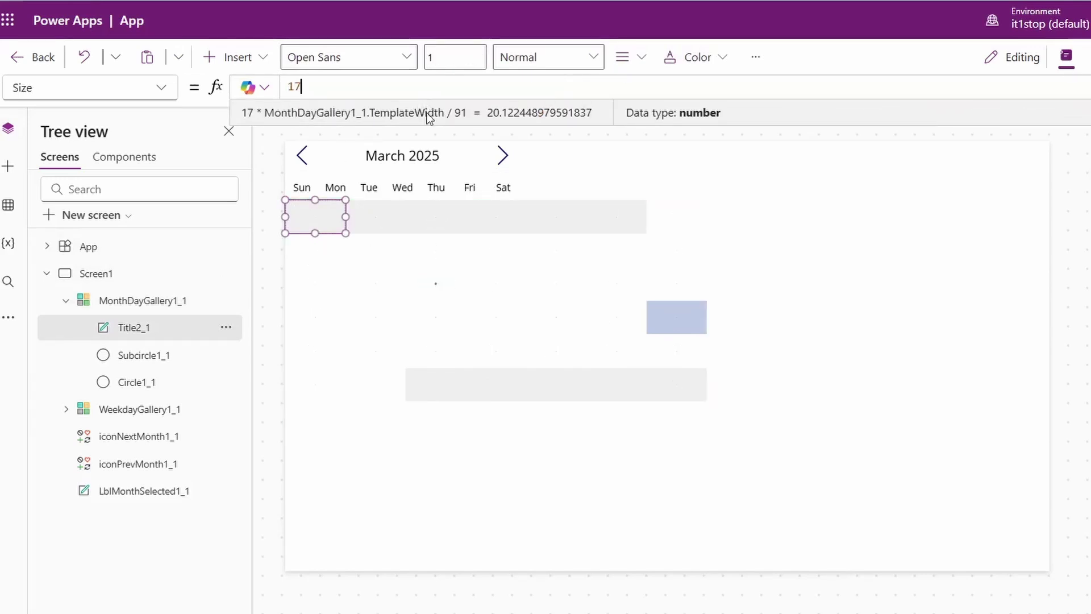
Replace the Size formula of the weekday gallery's label with 17
left_click(398, 190)
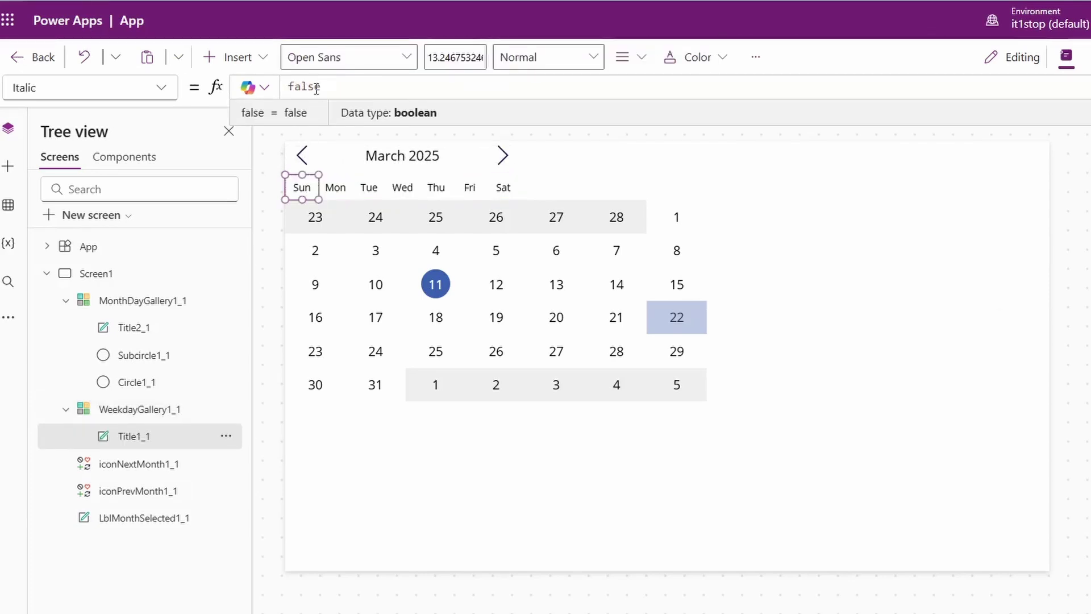
double_click(316, 87)
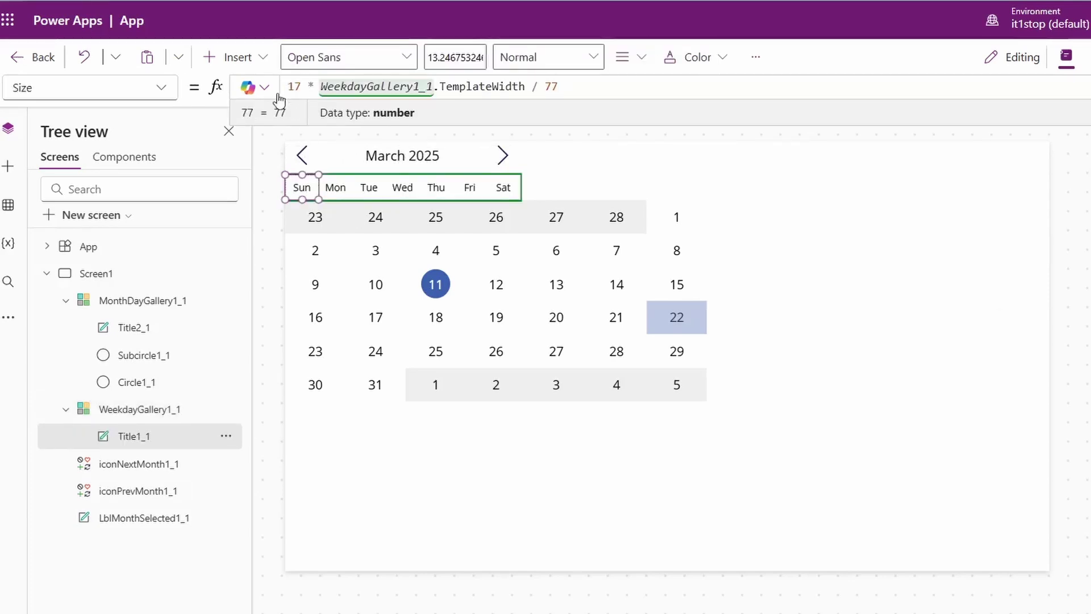
left_click(686, 82)
key("ctrl+a")
type("17")
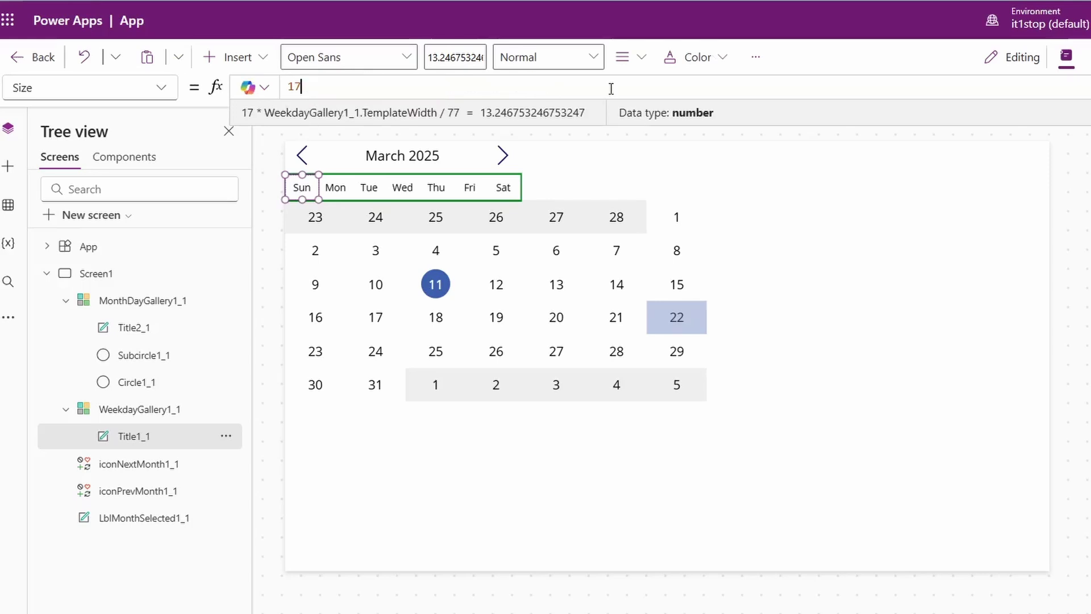
Widen the weekday gallery and its label so that the weekday names line up with the day columns below
left_click(300, 188)
left_click_drag(520, 170, 677, 168)
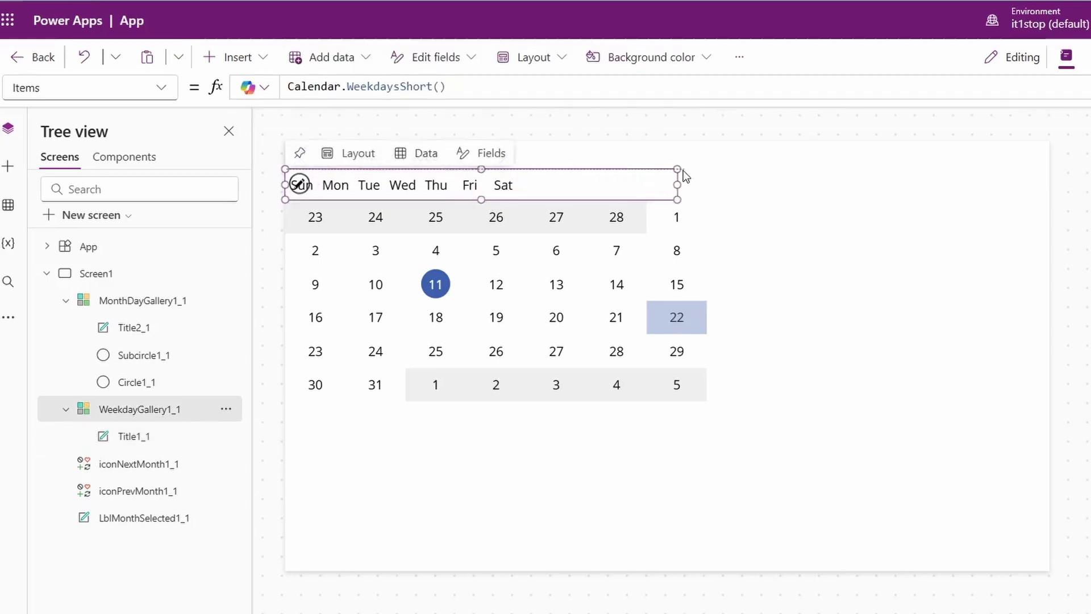
left_click(316, 186)
left_click(301, 181)
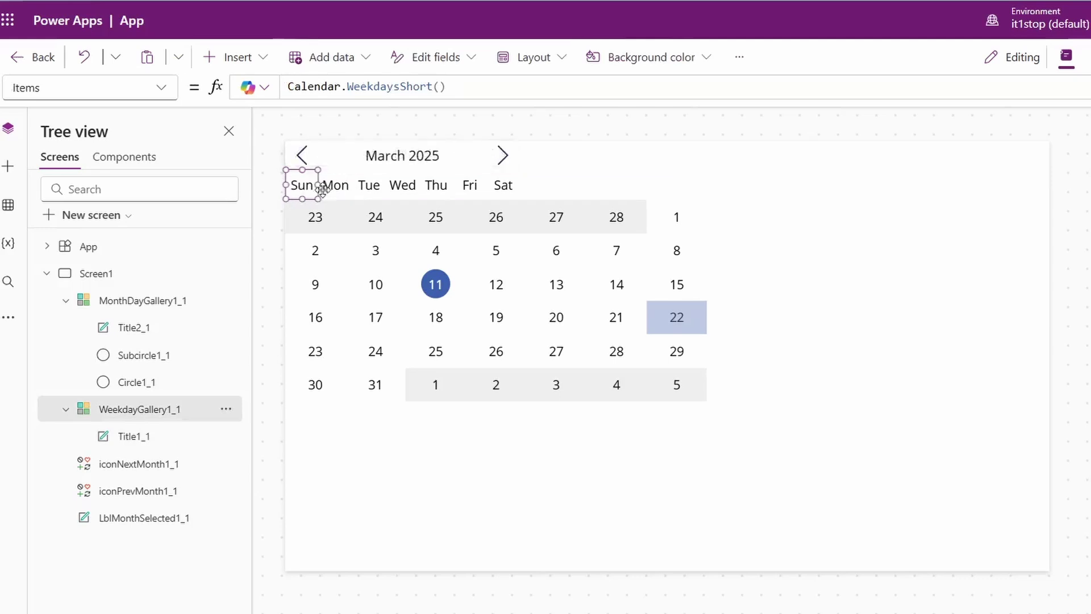
left_click_drag(318, 184, 343, 184)
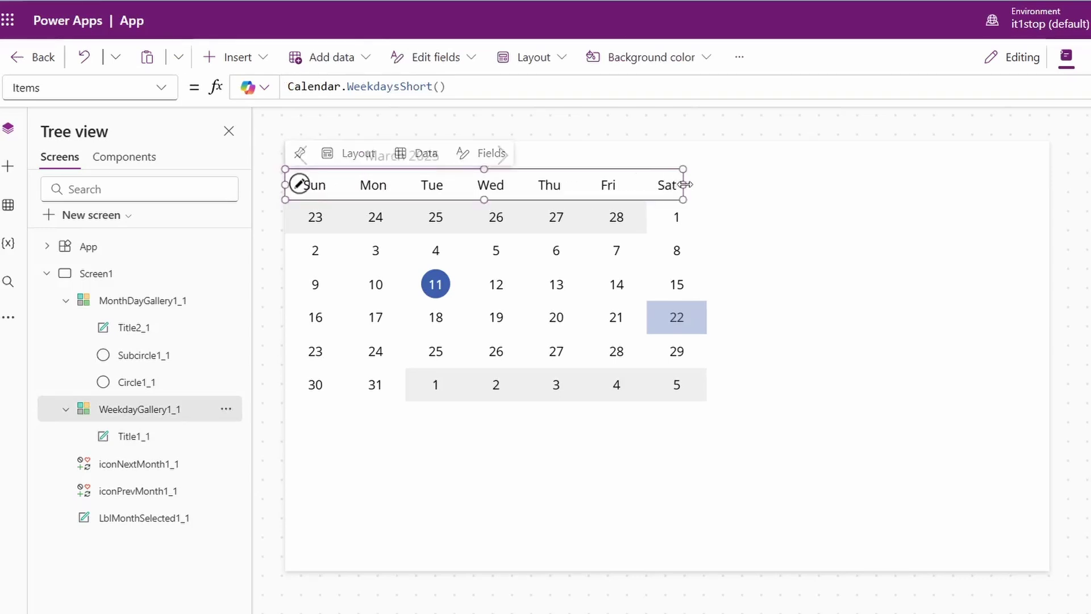
left_click(299, 183)
mouse_move(345, 185)
left_mouse_down()
mouse_move(356, 182)
mouse_move(347, 186)
left_mouse_up()
Move the next month icon above the Sat column and widen the month label so its text is centred between the icons
left_click(511, 156)
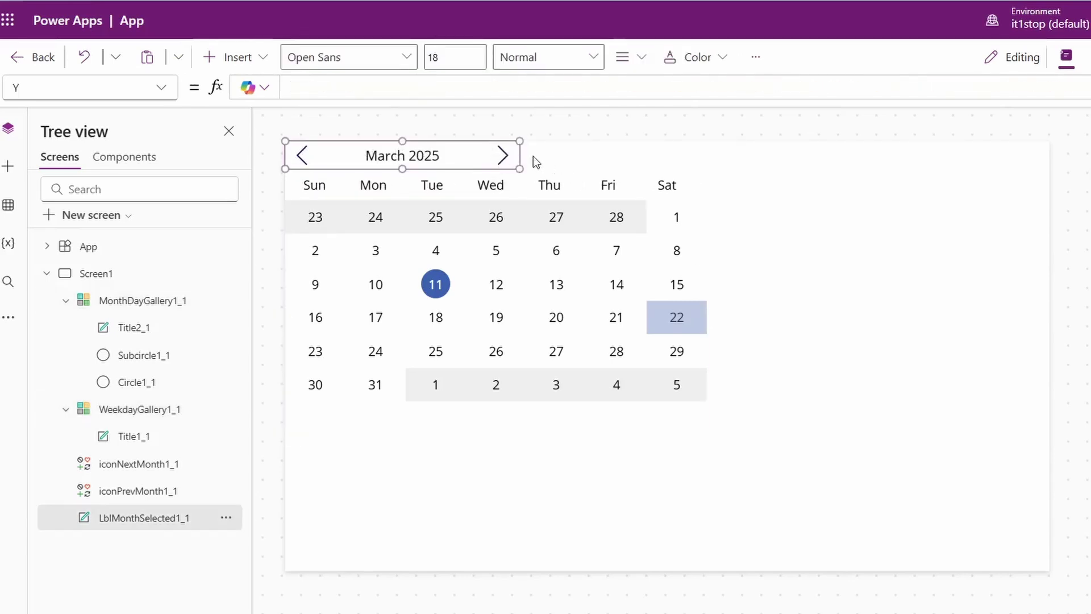
left_click_drag(503, 155, 669, 156)
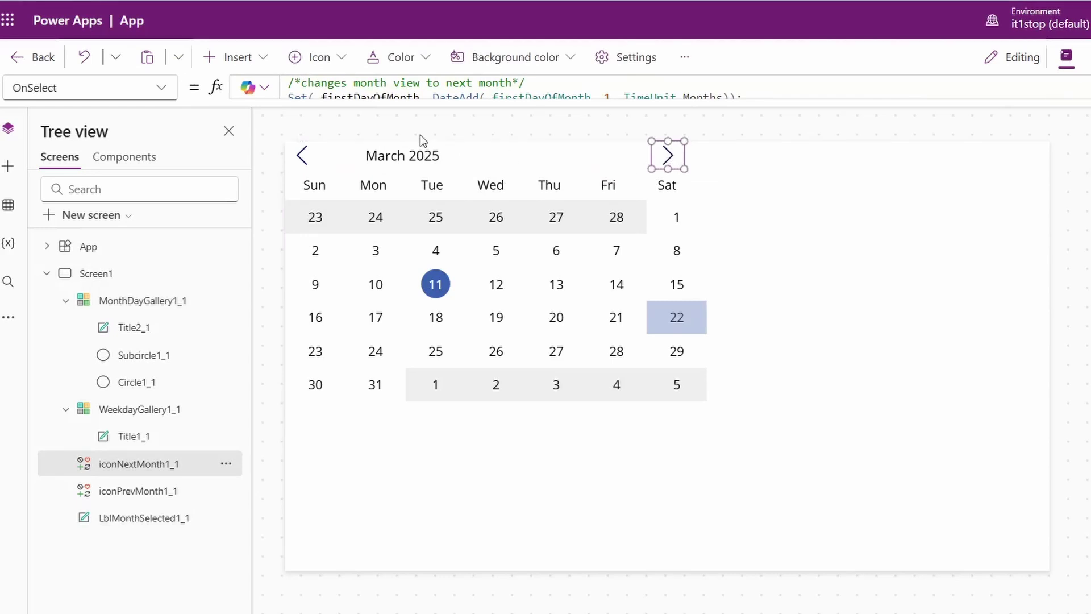
left_click(369, 157)
left_click(302, 155)
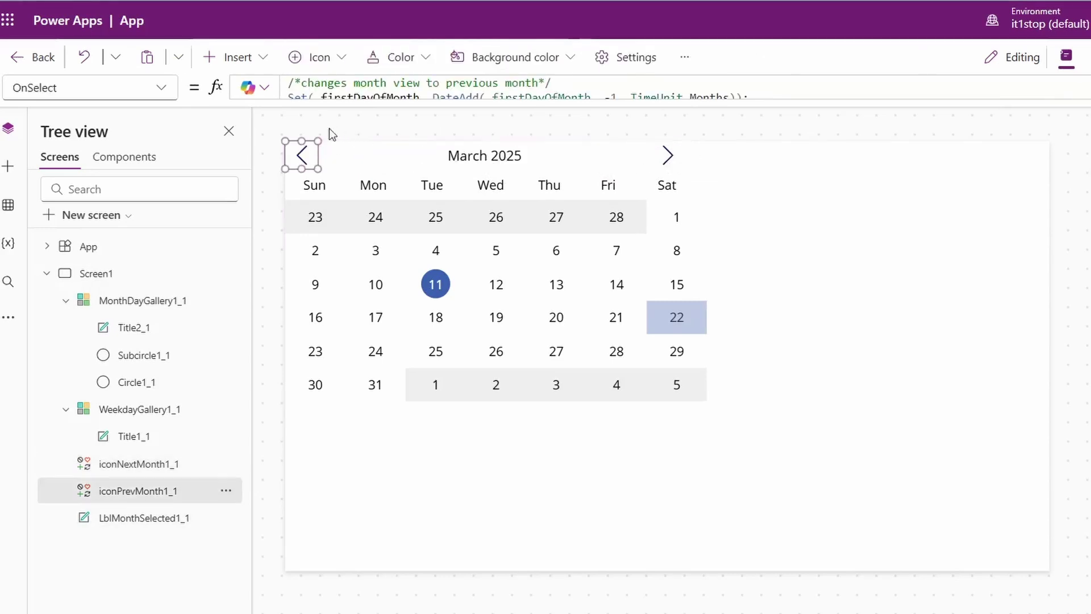
Switch to the Talent Hooks SharePoint site, open the Incidents list and widen its IncidentDate column
key("ctrl+t")
type("wss")
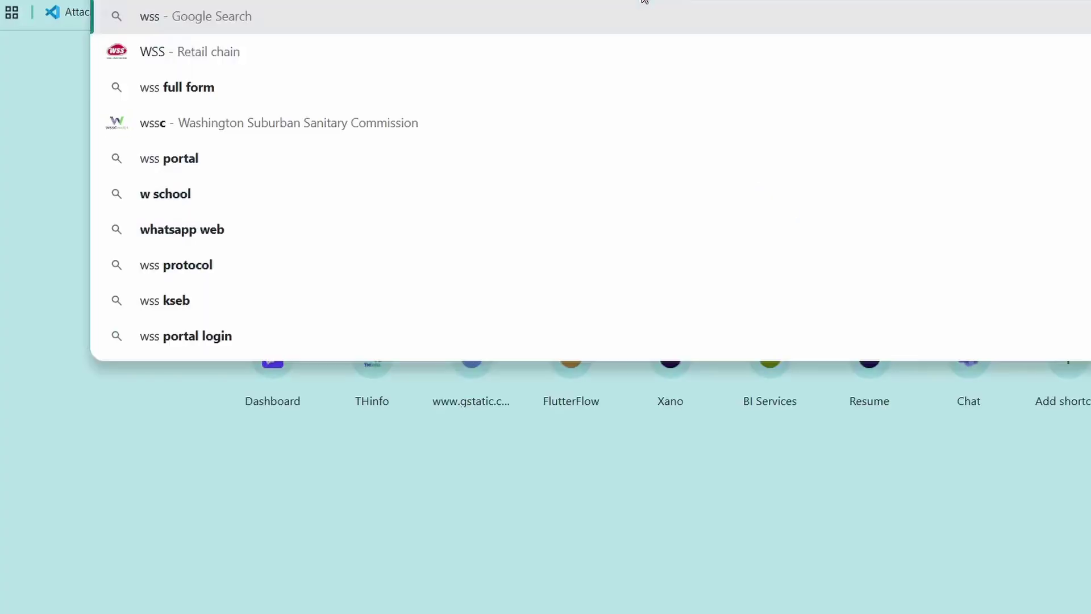
key("BackSpace")
key("BackSpace")
key("BackSpace")
type("sh")
key("Return")
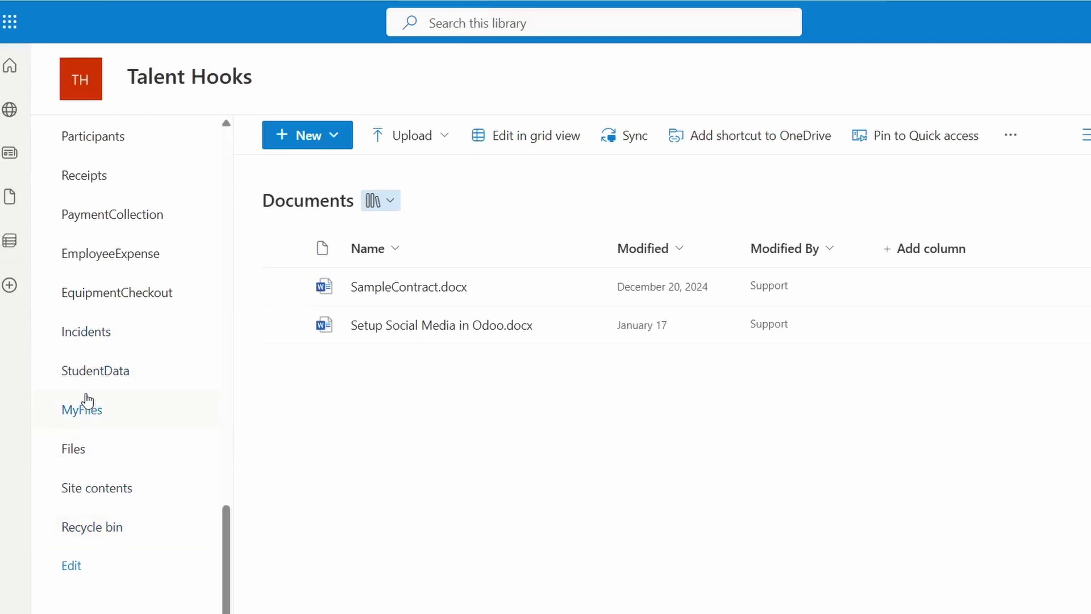
left_click(126, 343)
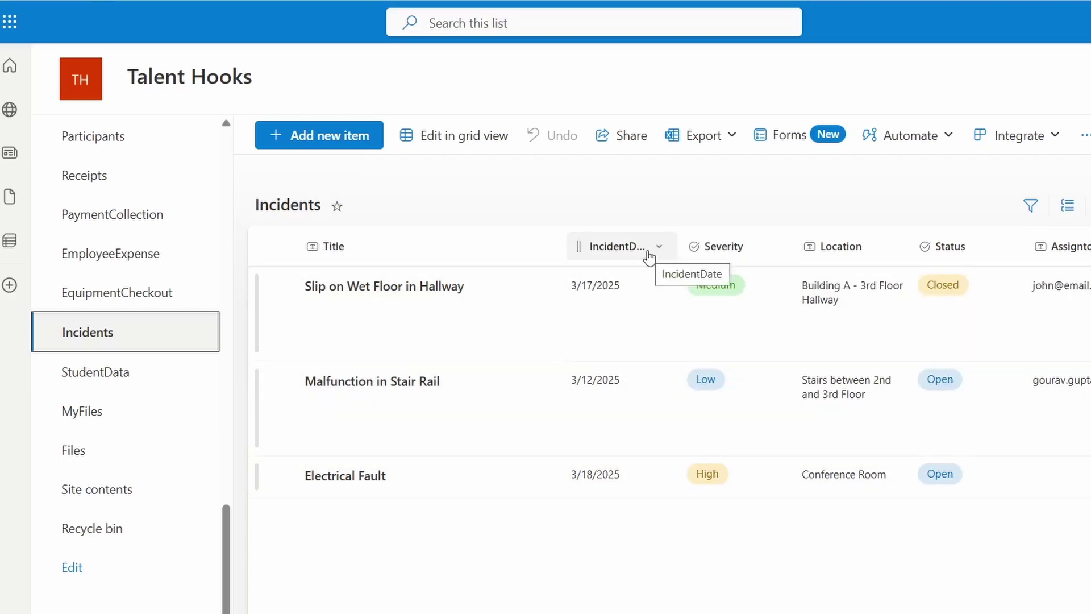
left_click_drag(677, 246, 718, 246)
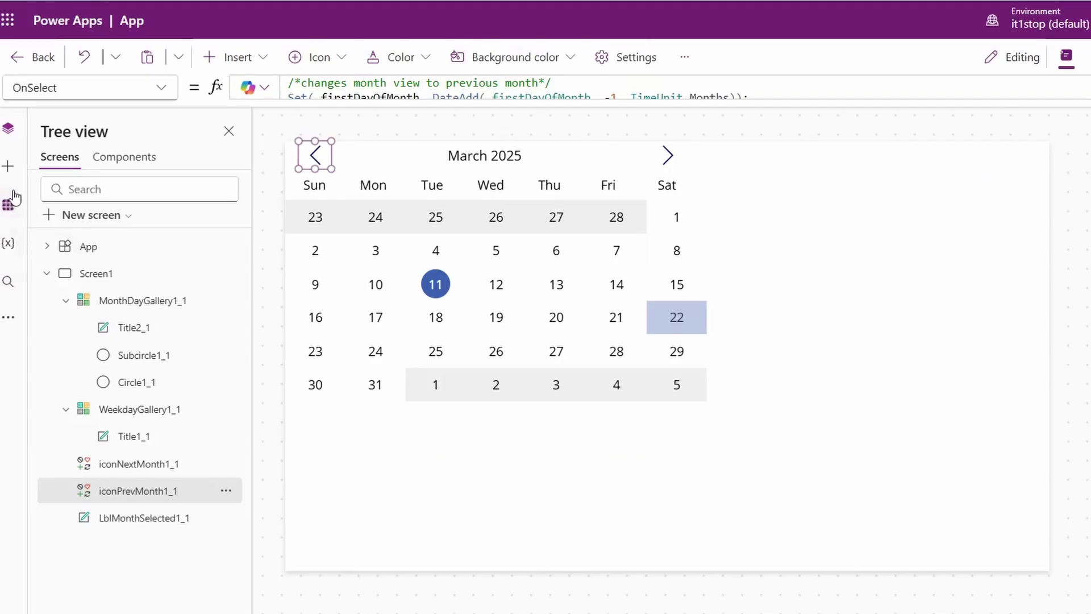
Back in Power Apps, add the SharePoint list Incidents to the app as a data source
left_click(10, 207)
left_click(79, 187)
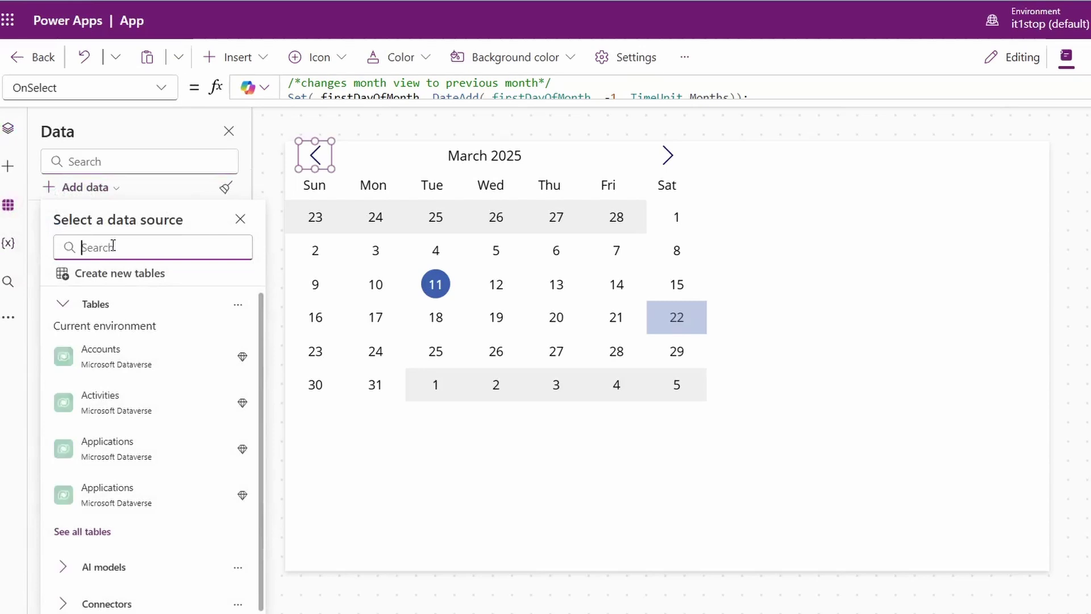
type("sharepoint")
key("Return")
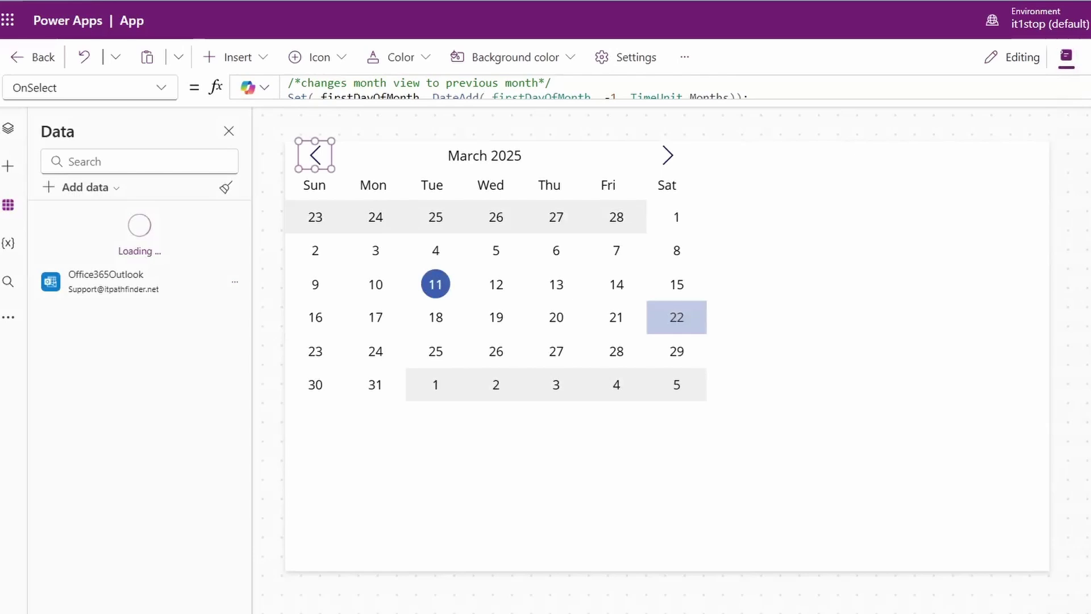
left_click(8, 128)
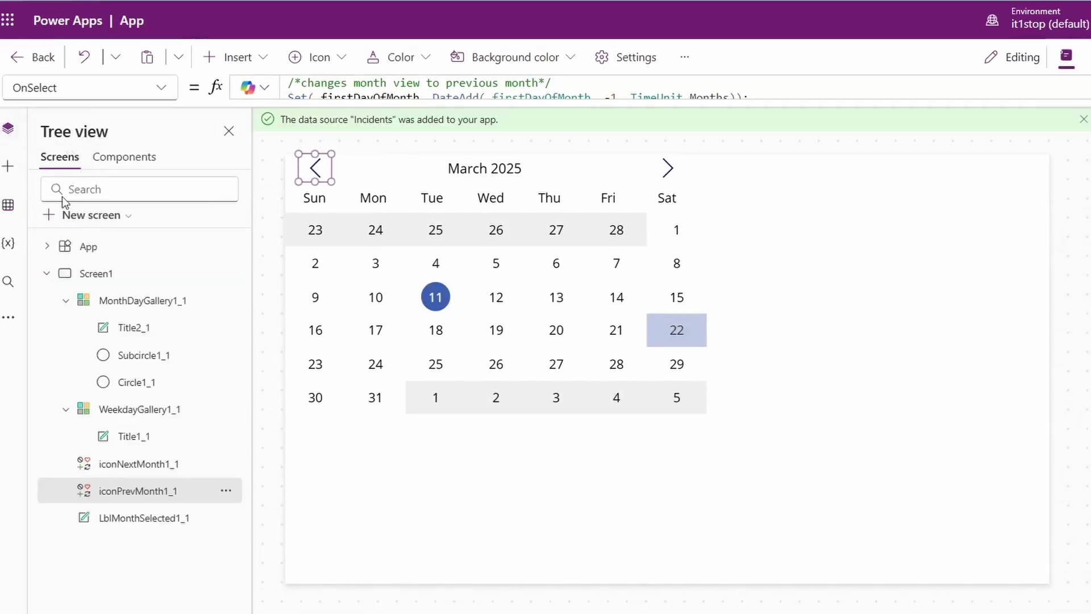
Insert a vertical gallery beside the calendar and narrow it so that it no longer overlaps the Sat column
left_click(8, 166)
left_click_drag(95, 318, 879, 460)
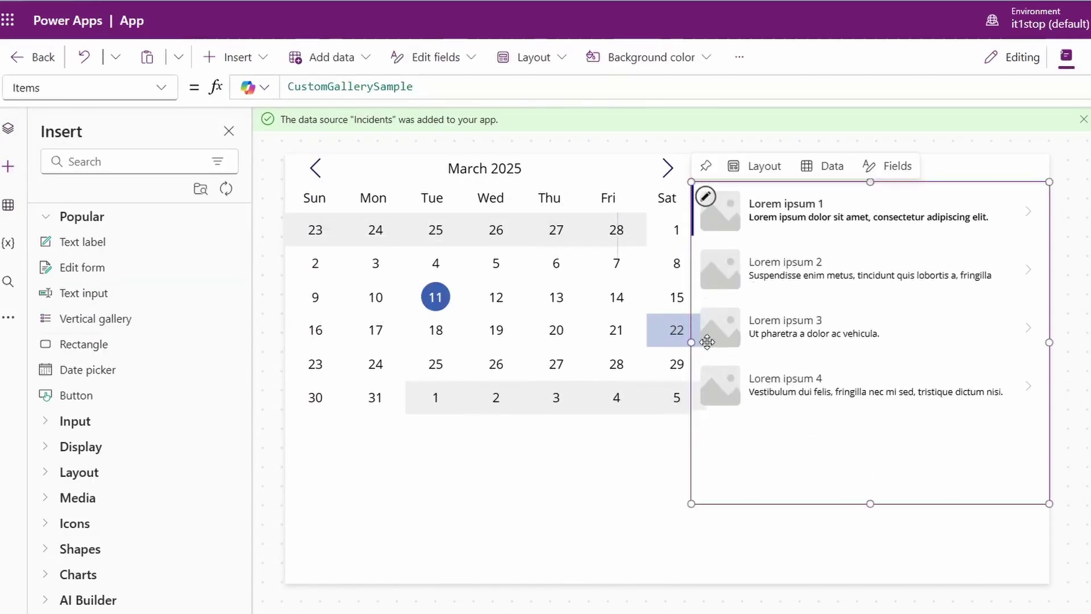
left_click_drag(689, 343, 747, 344)
Give the new gallery the Title, subtitle, and body layout and connect it to the Incidents data source
left_click(818, 138)
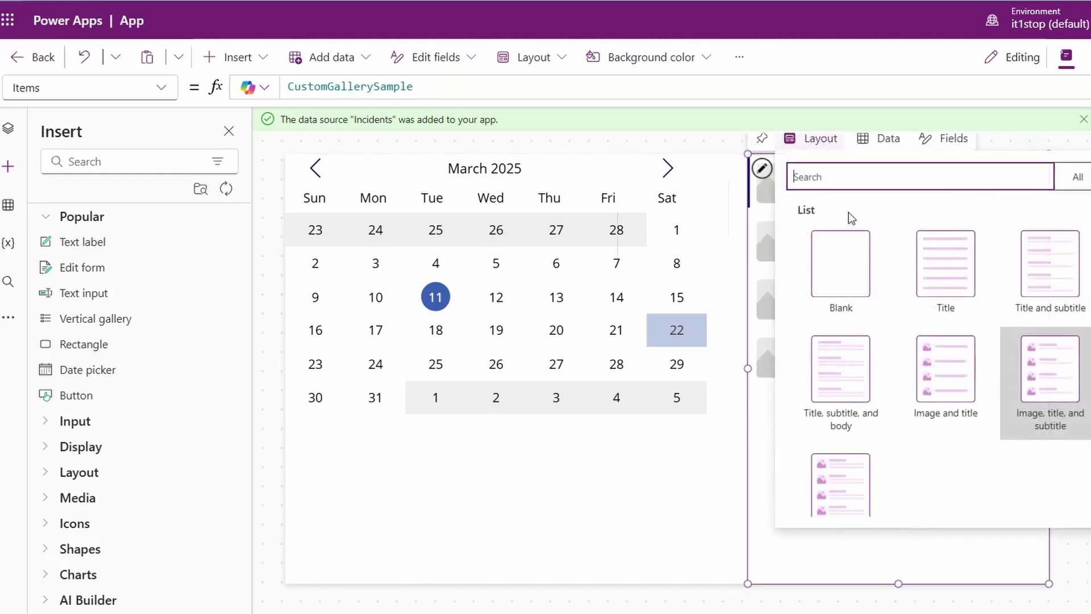
left_click(850, 396)
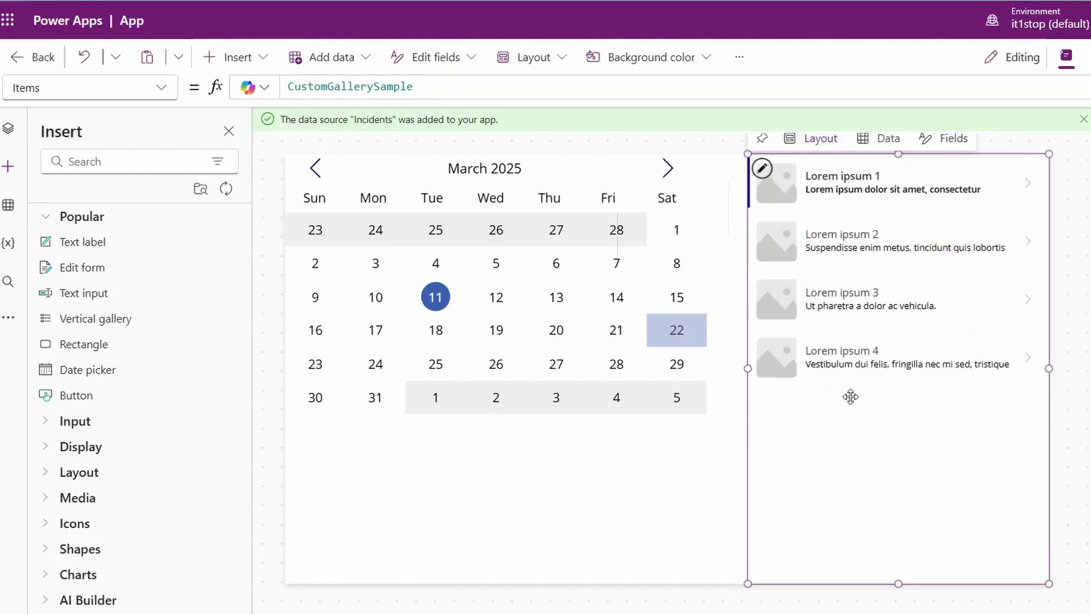
left_click(877, 138)
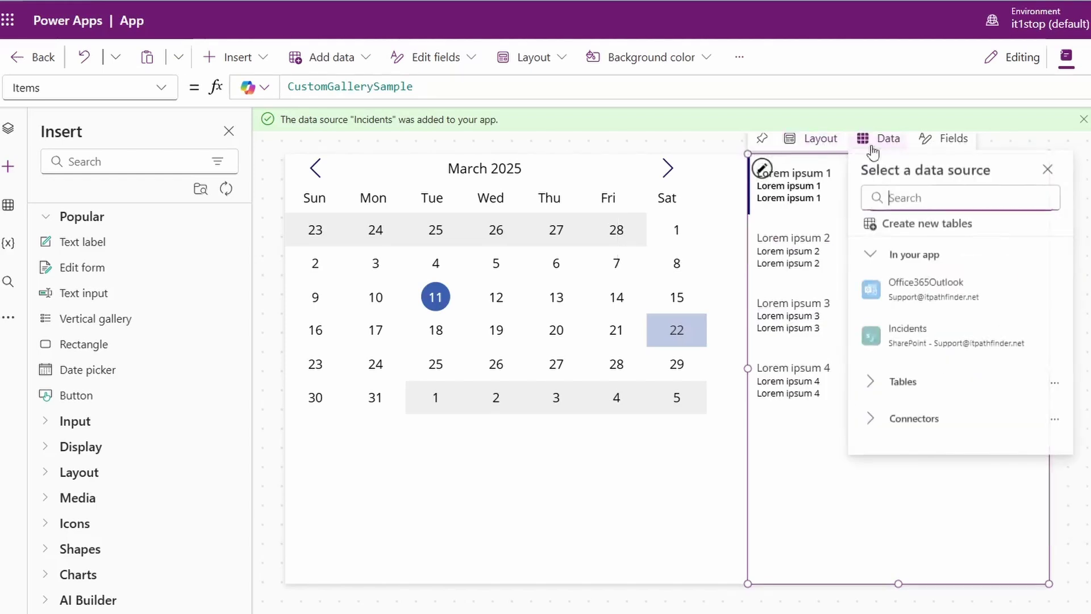
left_click(908, 335)
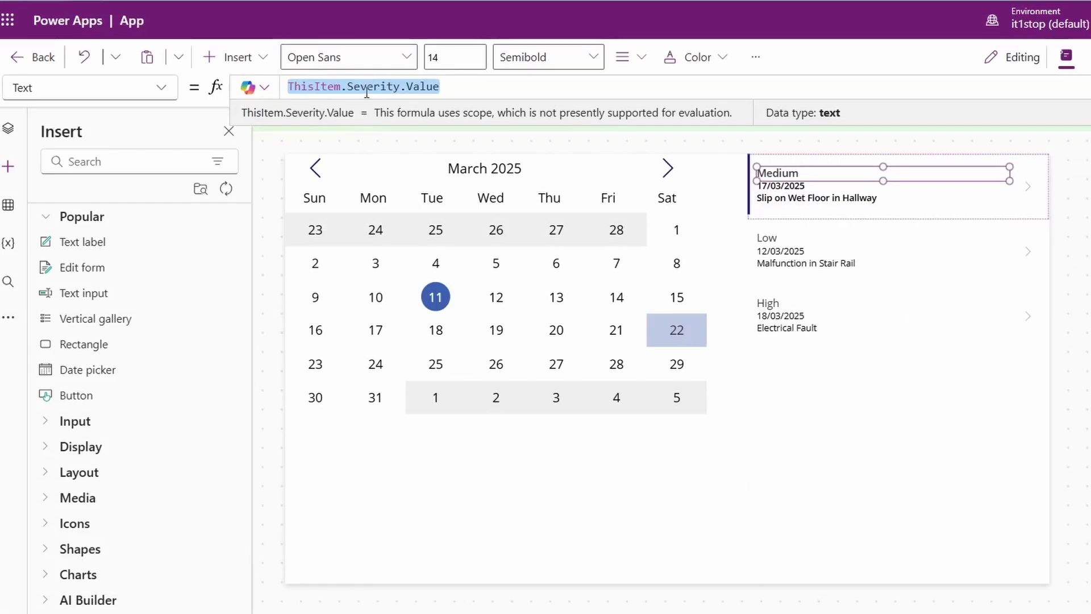
Set the Text formula of the incidents gallery's title label to ThisItem.Title
left_click_drag(348, 87, 508, 108)
key("BackSpace")
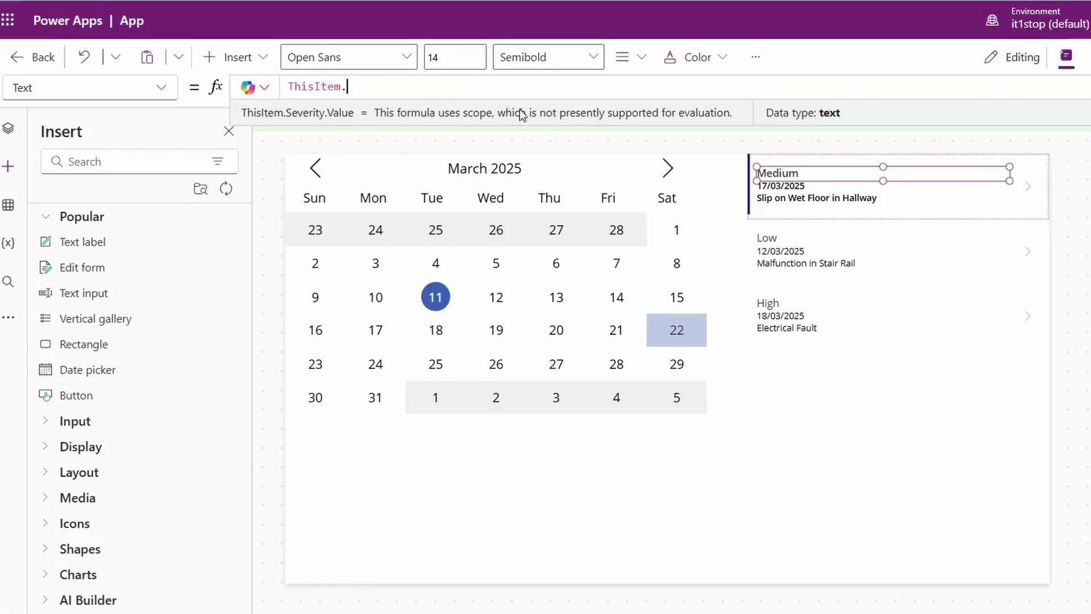
type("Title")
Set the Text formula of the incidents gallery's body label to ThisItem.Severity.Value
left_click(790, 202)
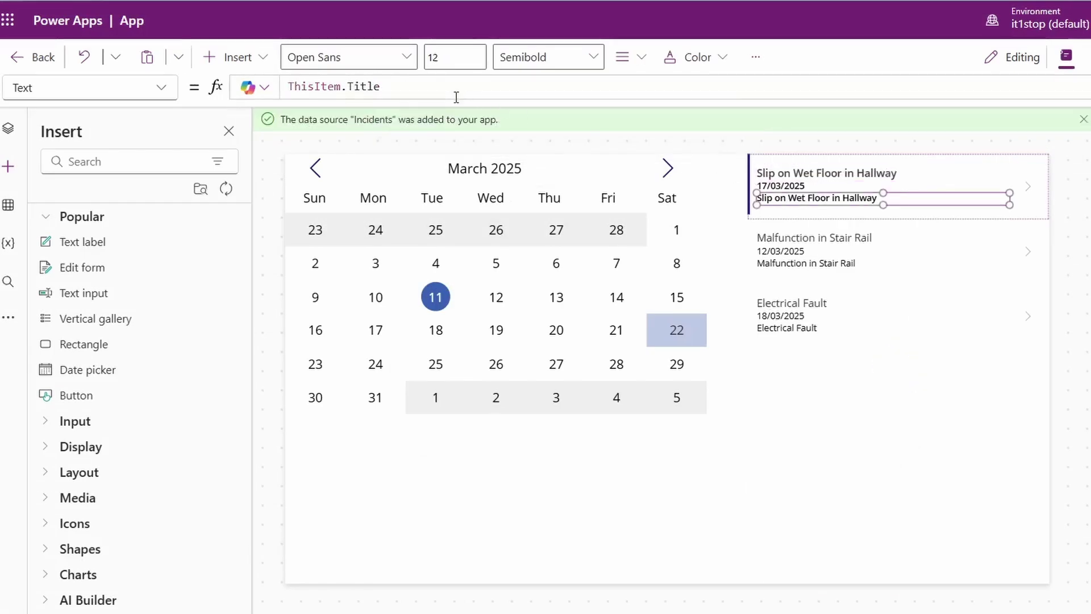
left_click(365, 88)
double_click(364, 88)
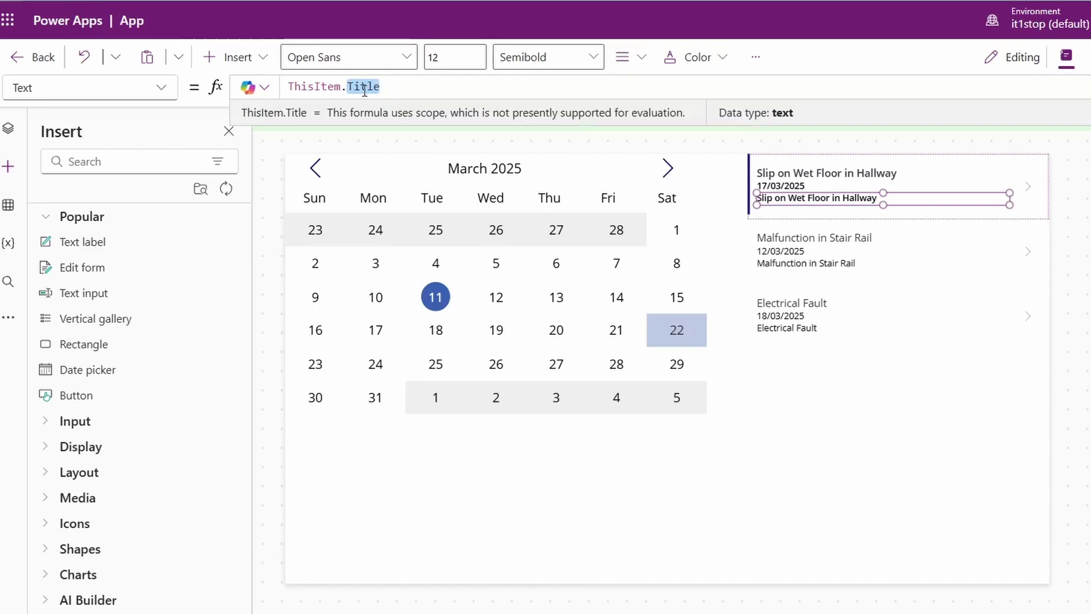
type("Severity.Value")
Lower the upper edge of the incidents gallery slightly so that its list starts a little further down
left_click(917, 163)
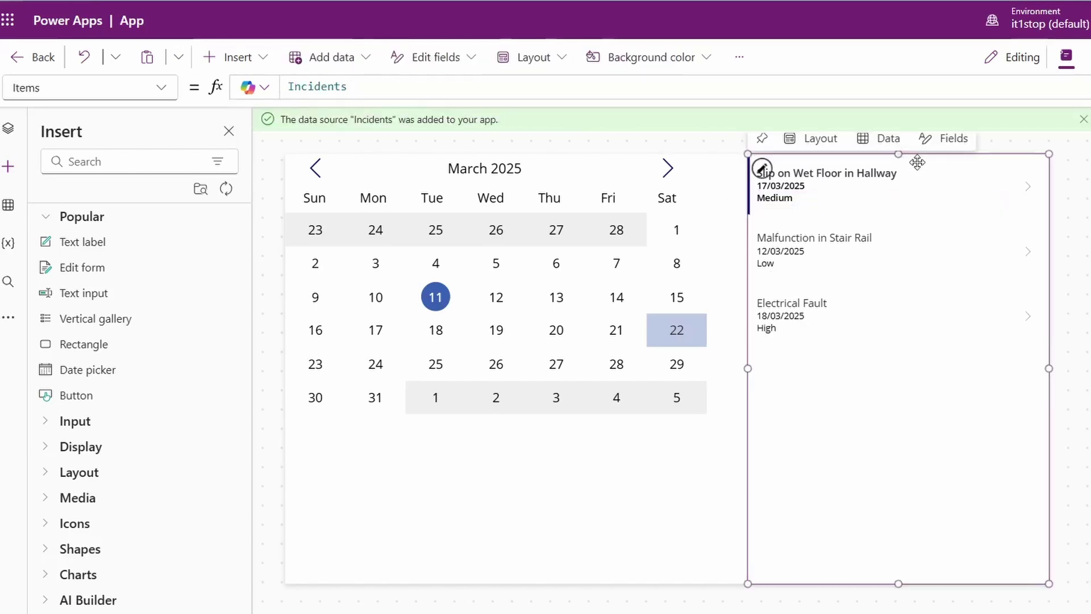
left_click_drag(898, 154, 898, 171)
left_click(917, 460)
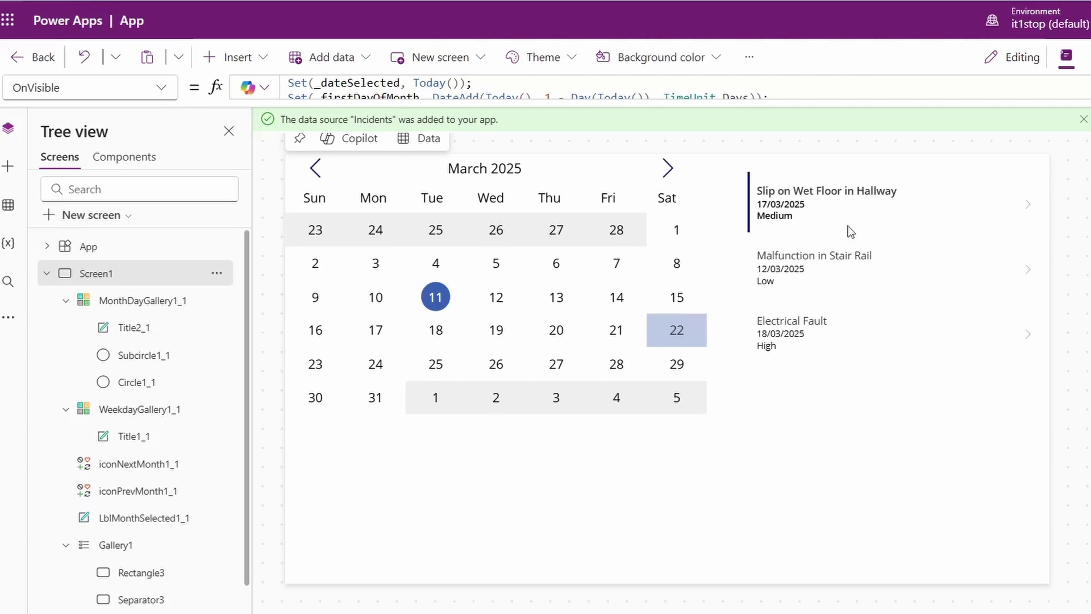
On a new line of Circle1_1's Visible formula, enter the start of an incident check: !IsBlank(LookUp(Incidents,IncidentDate=
left_click(465, 297)
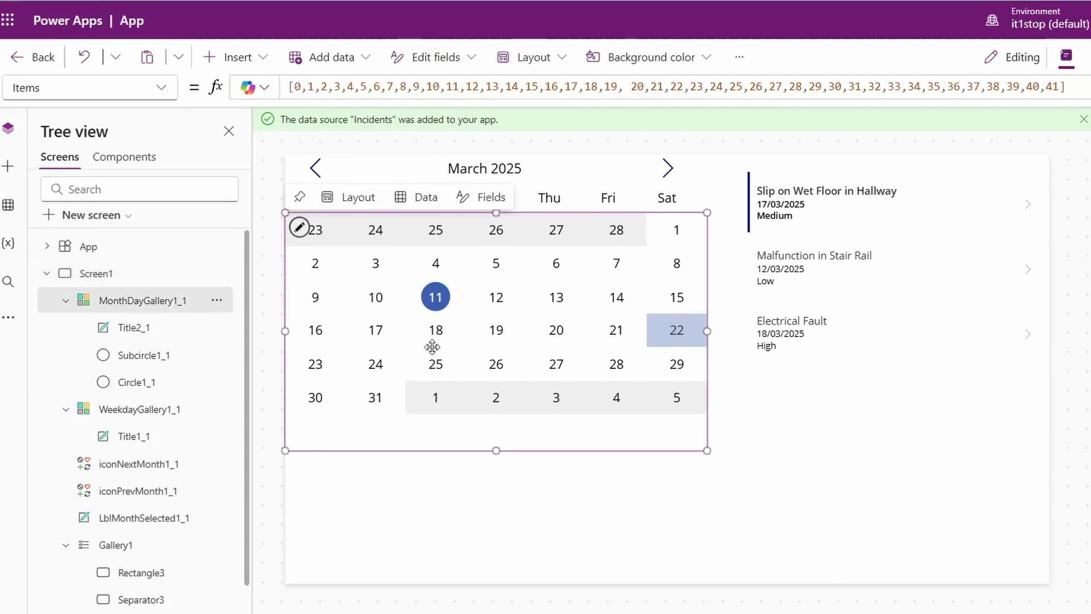
left_click(146, 382)
left_click(454, 90)
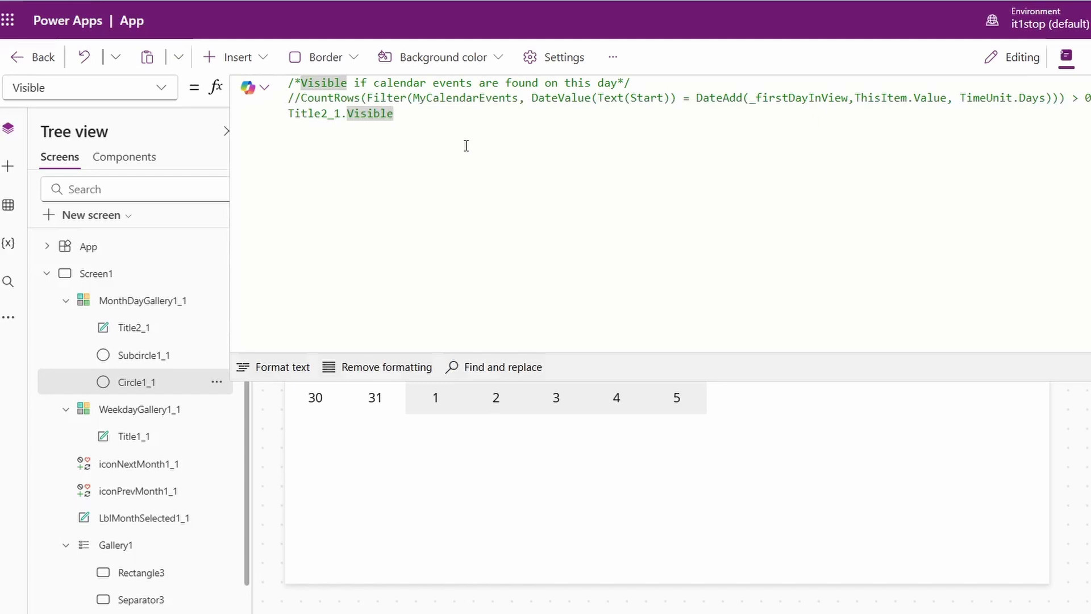
key("shift+Return")
type("!IsBlank(")
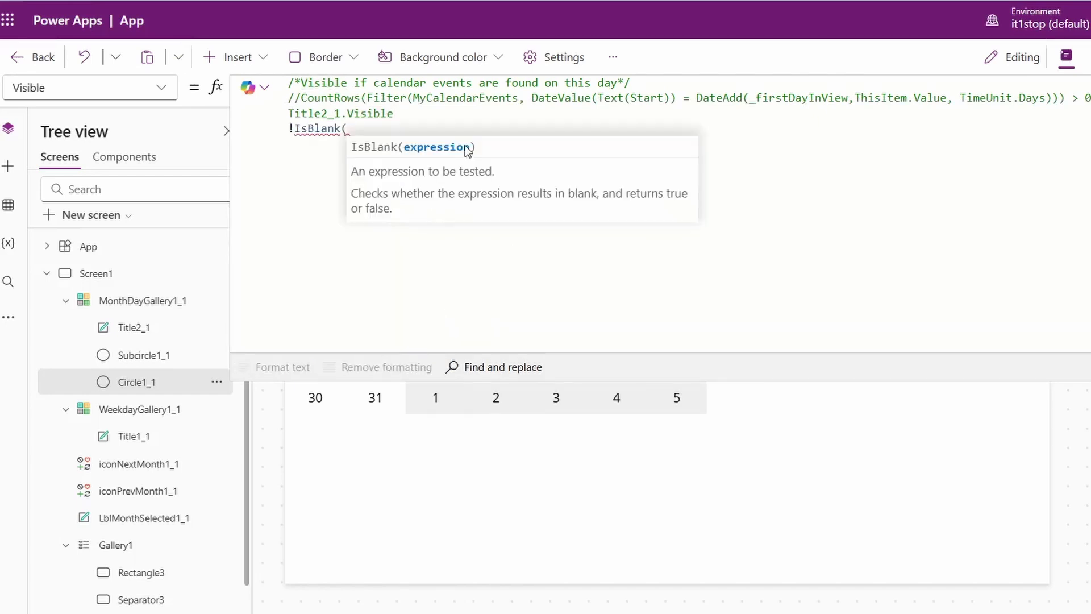
type("LookUp(Inc")
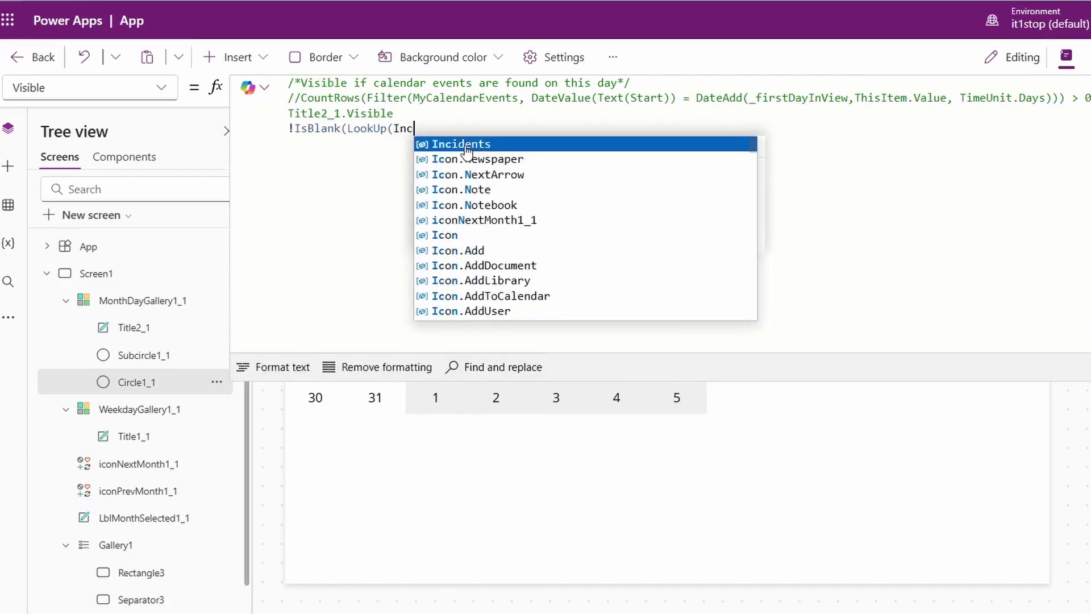
key("Tab")
type(",Inc")
key("Tab")
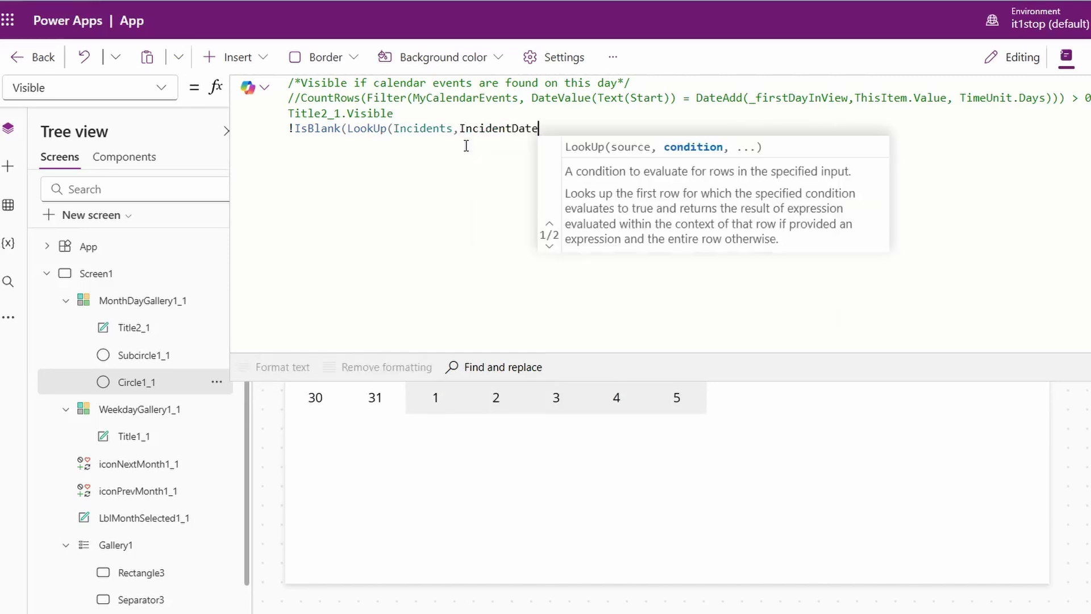
type("=")
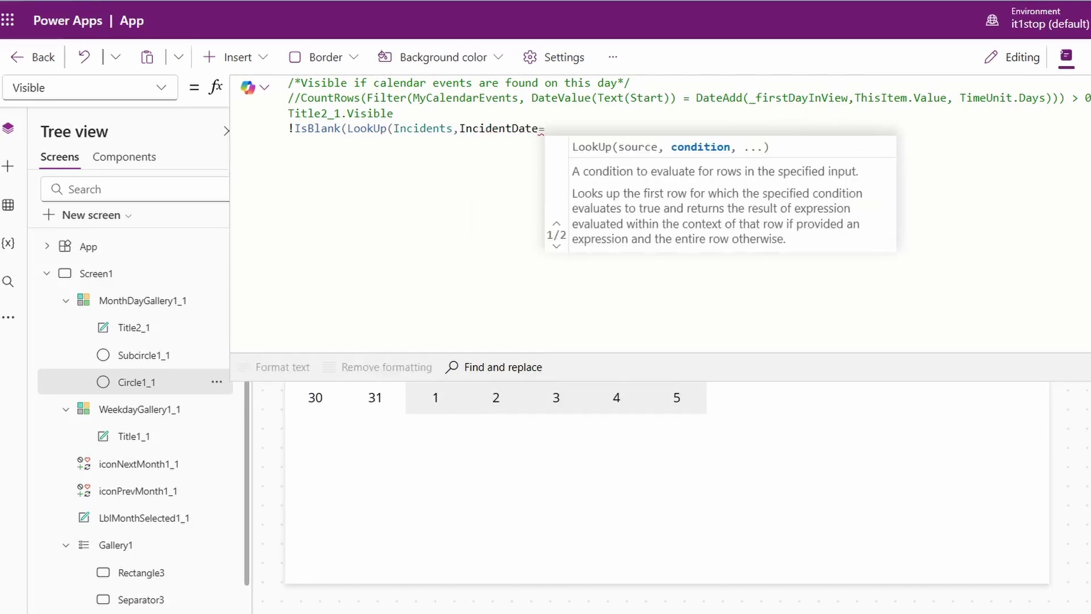
Complete Circle1_1's incident check with DateAdd(_firstDayInView,ThisItem.Value, TimeUnit.Days) copied from Title2_1's Text formula, and close it with ).Title)
left_click(123, 334)
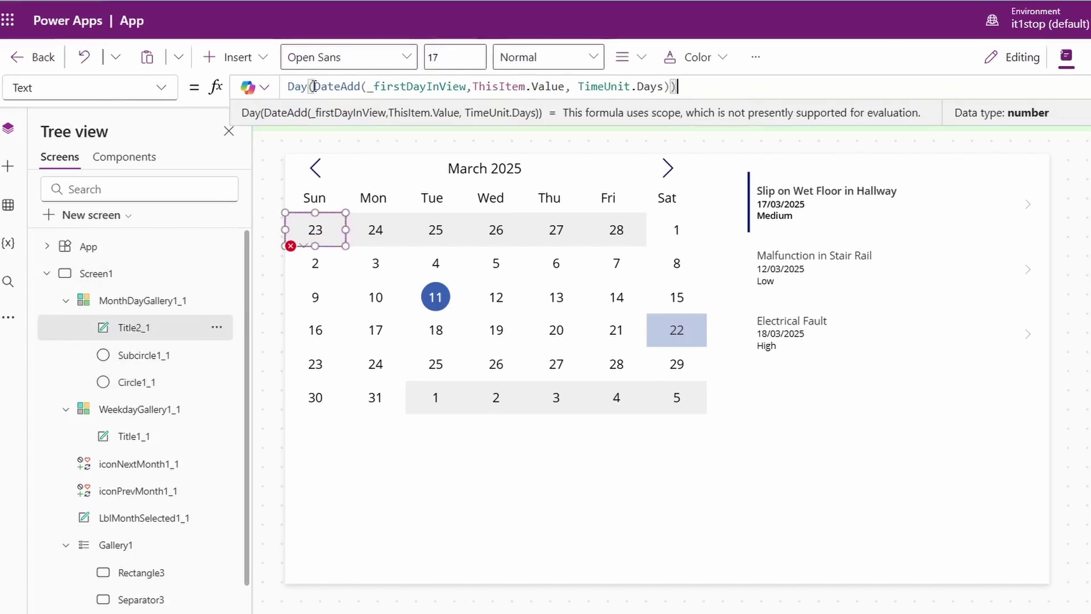
left_click_drag(314, 86, 670, 100)
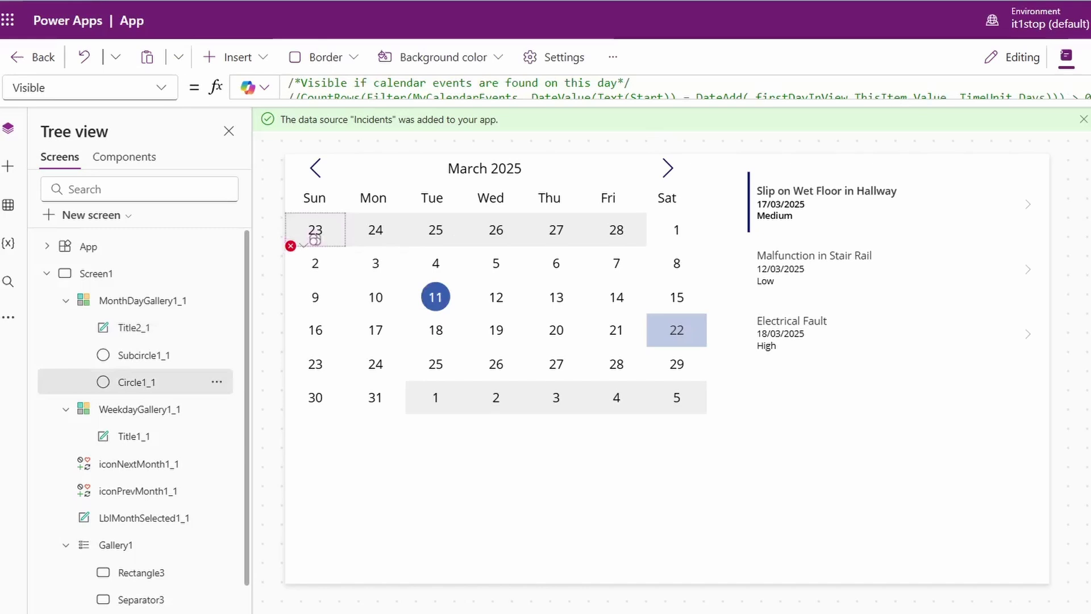
left_click(710, 94)
type(")")
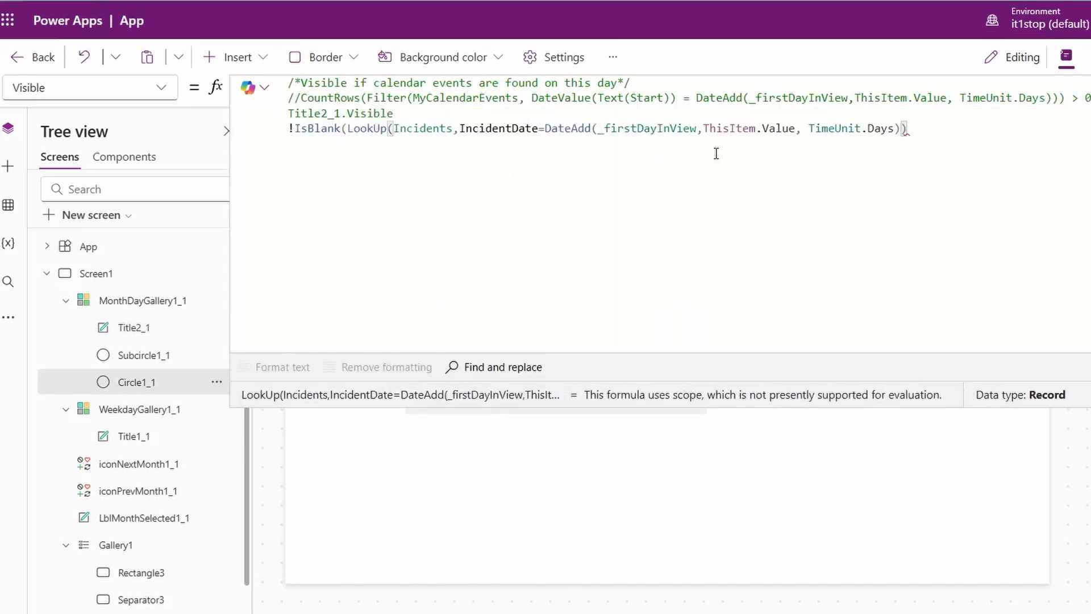
type(".T")
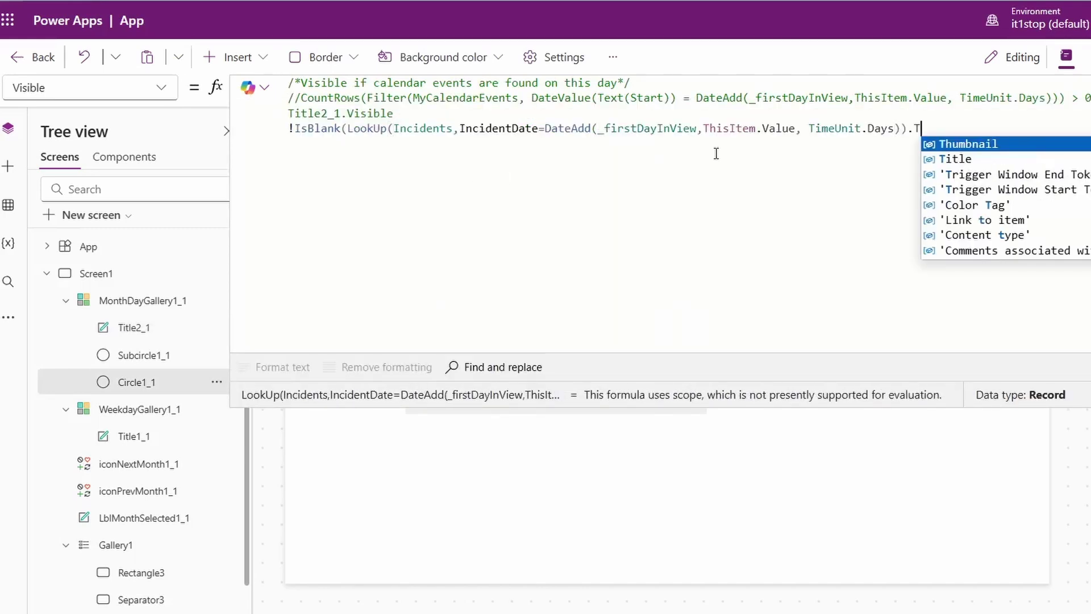
type("itle)")
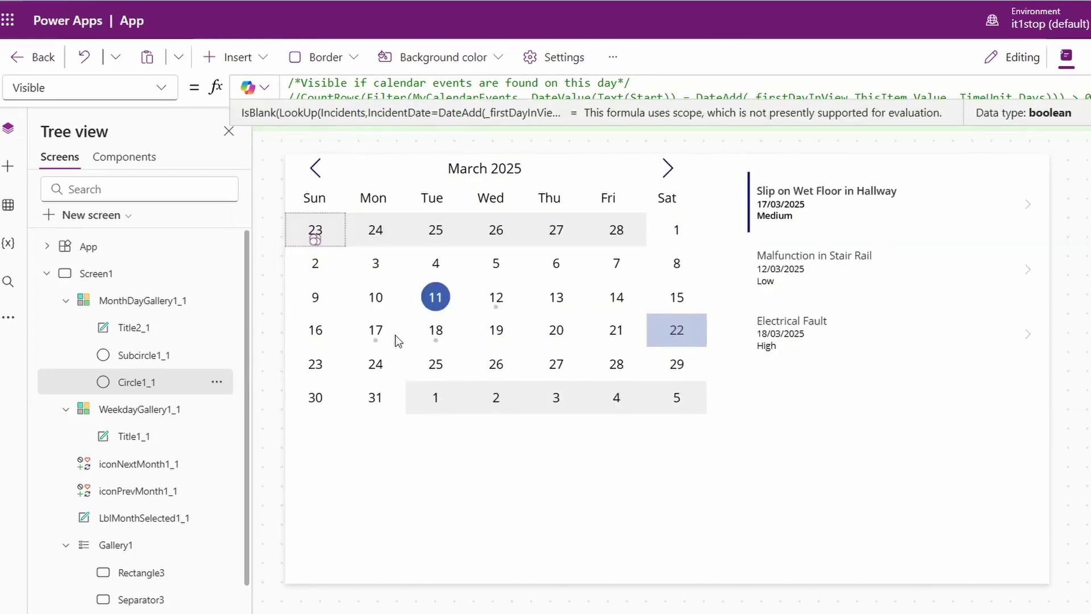
Change the fill colour of Circle1_1 in the month-day gallery to the bright blue theme colour
left_click(380, 349)
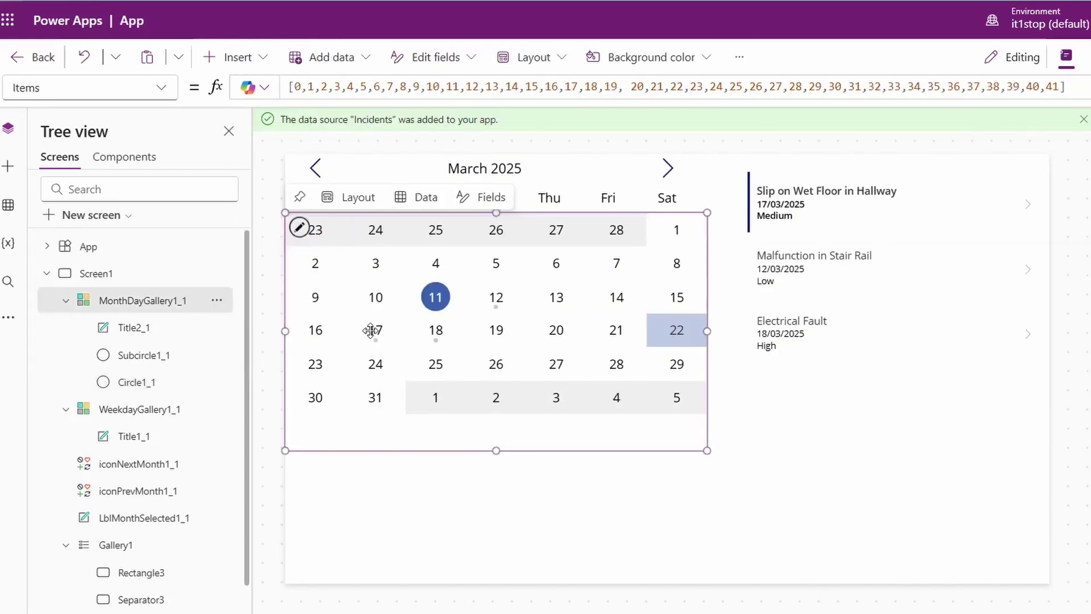
left_click(319, 239)
left_click(136, 382)
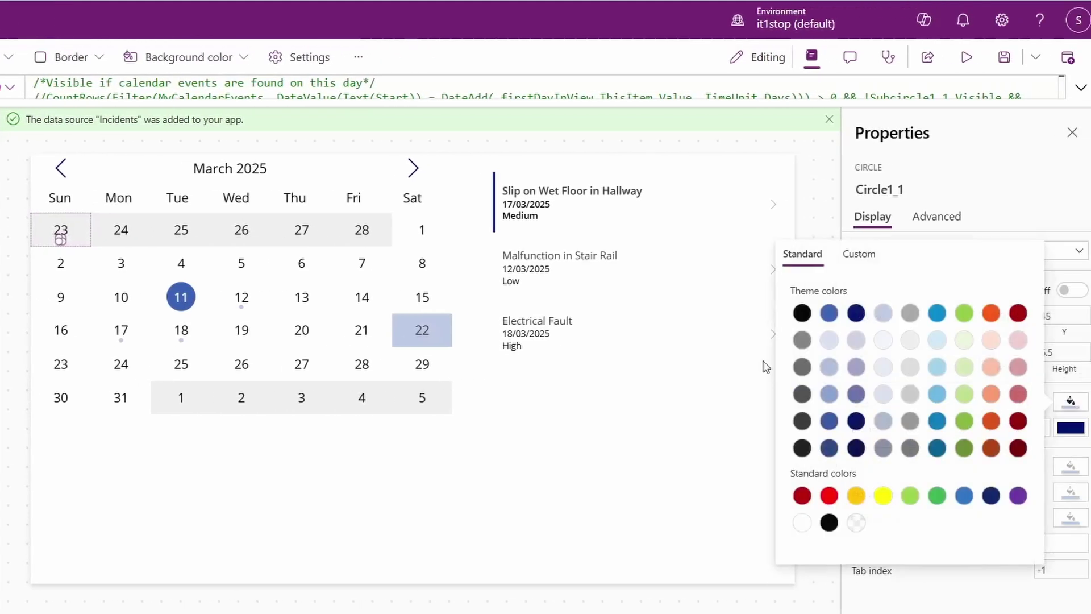
left_click(936, 313)
left_click(382, 339)
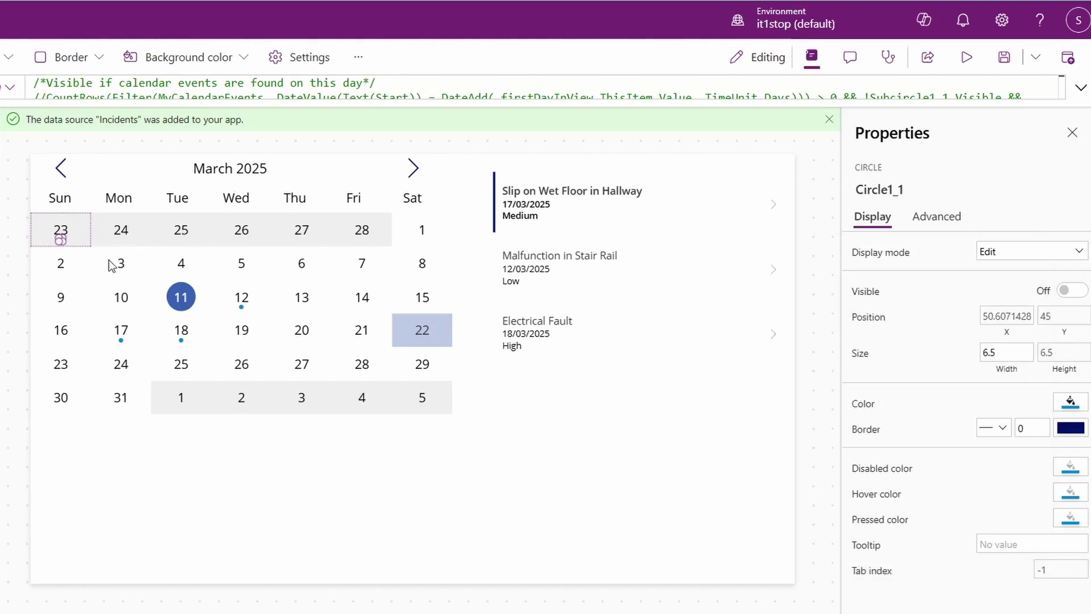
Begin wrapping the incidents gallery's Items formula in a date filter: Filter(Incidents,IncidentDate=
left_click(715, 430)
left_click(96, 99)
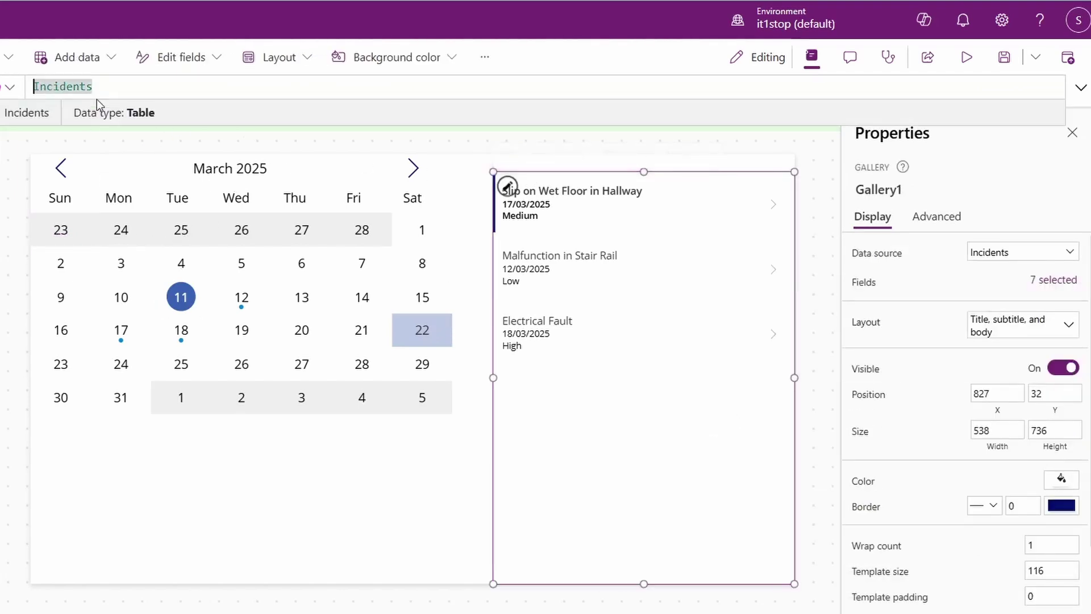
type("Fitl(")
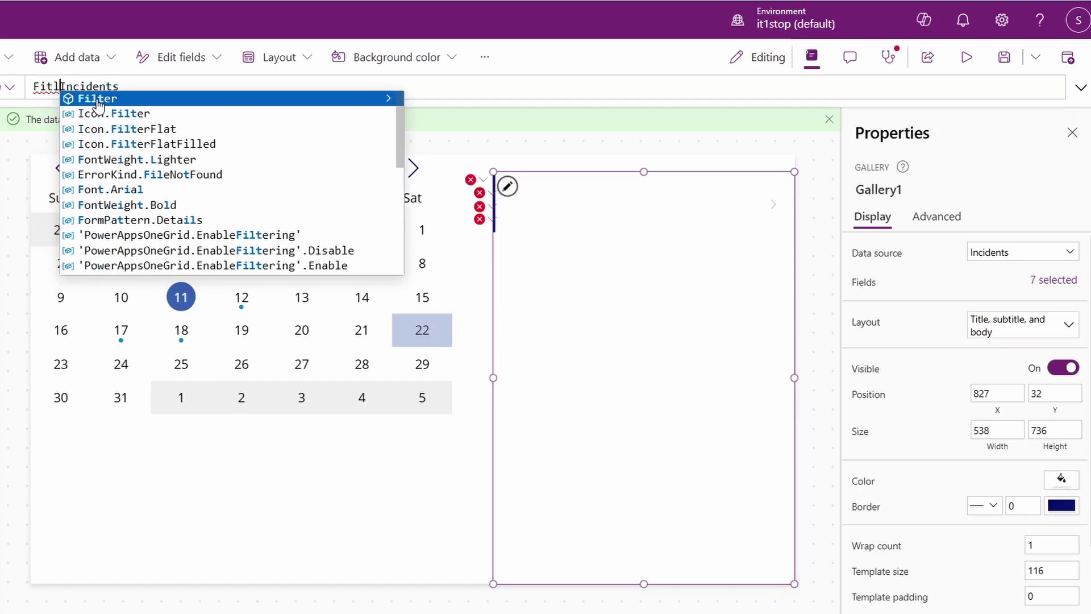
key("BackSpace")
key("BackSpace")
key("BackSpace")
type("lter(Incidents")
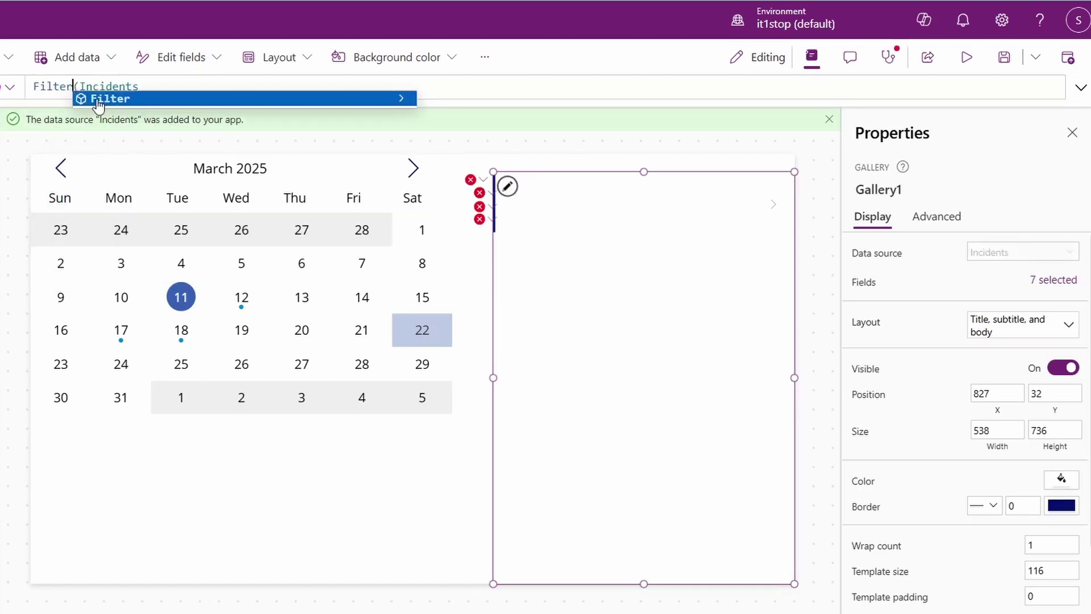
type(",IncidentDate=")
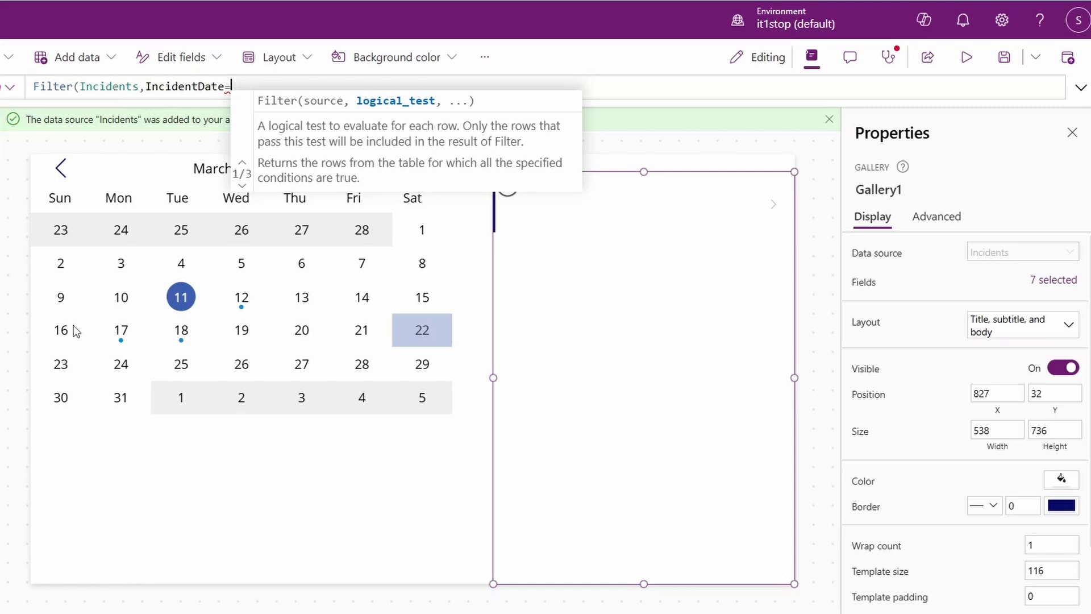
Complete the incidents gallery's filter with the _dateSelected variable copied from Title2_1's OnSelect formula, and close it with a parenthesis
left_click(76, 237)
left_click(76, 237)
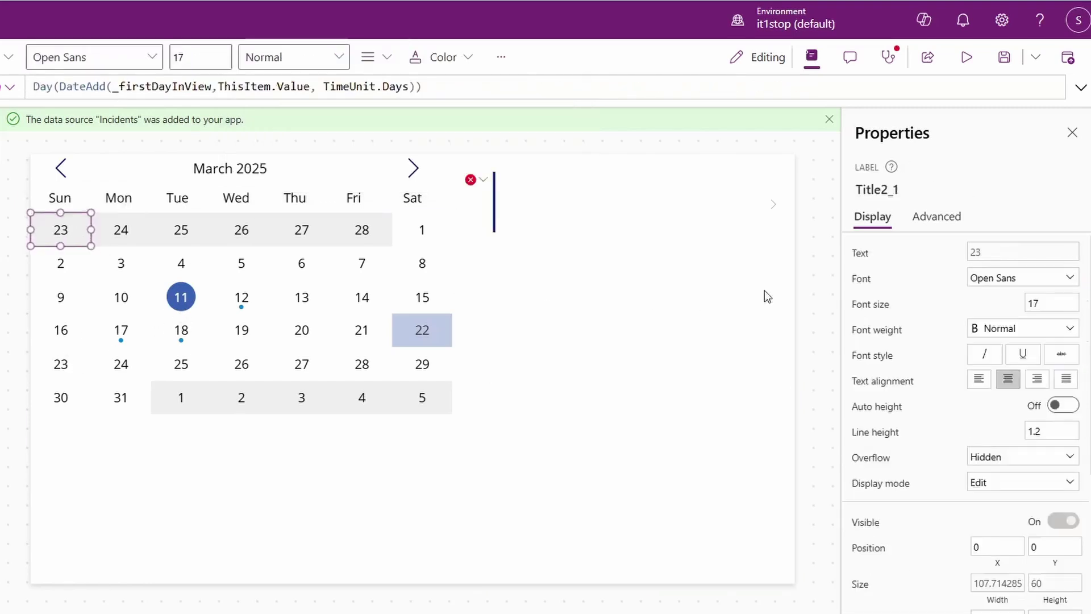
left_click(937, 217)
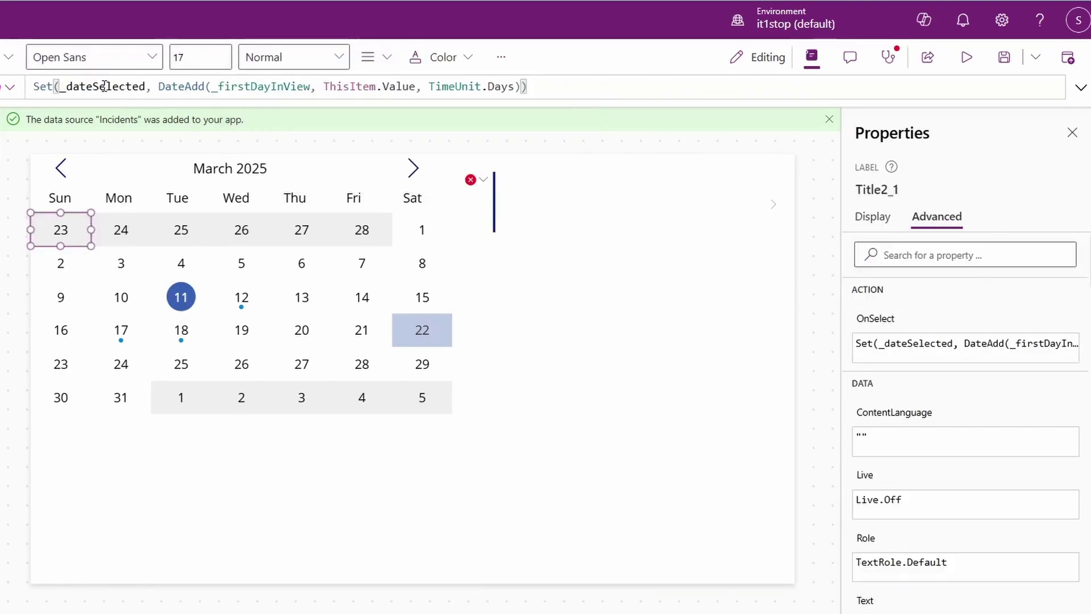
double_click(91, 91)
key("ctrl+c")
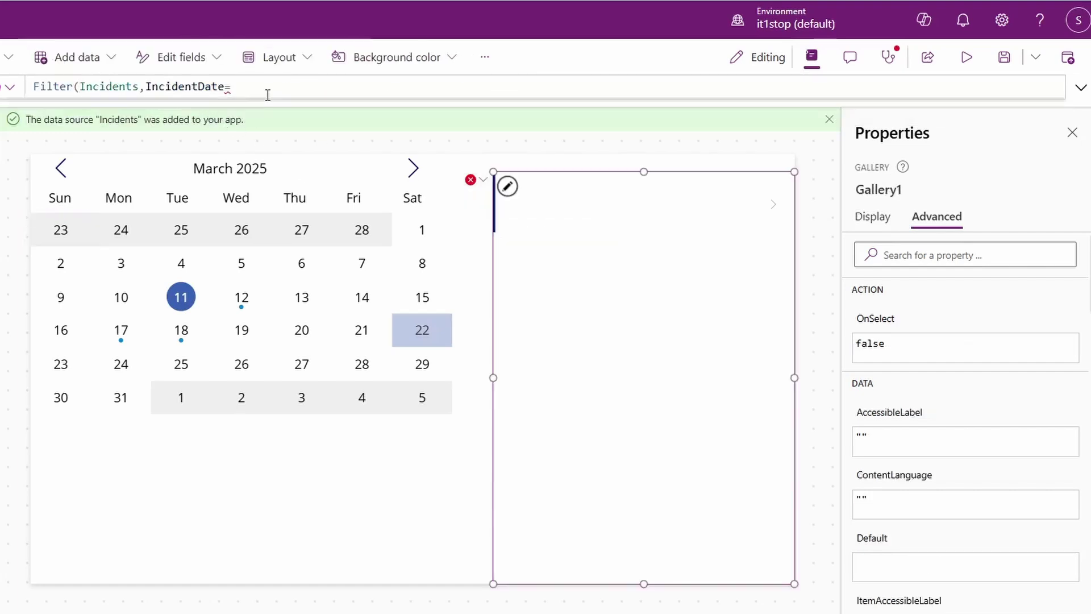
type("=")
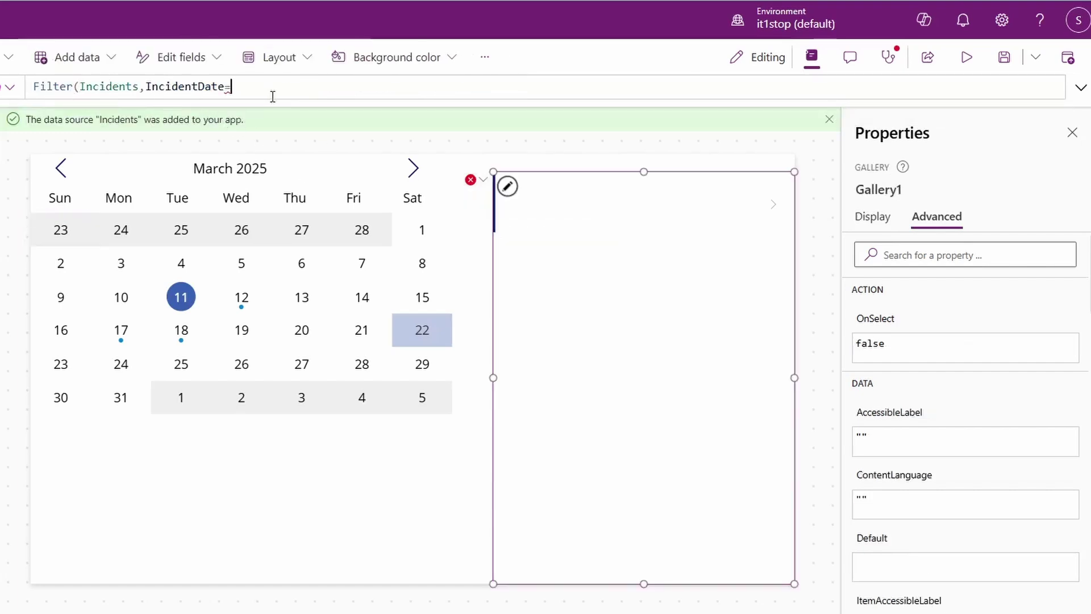
key("ctrl+v")
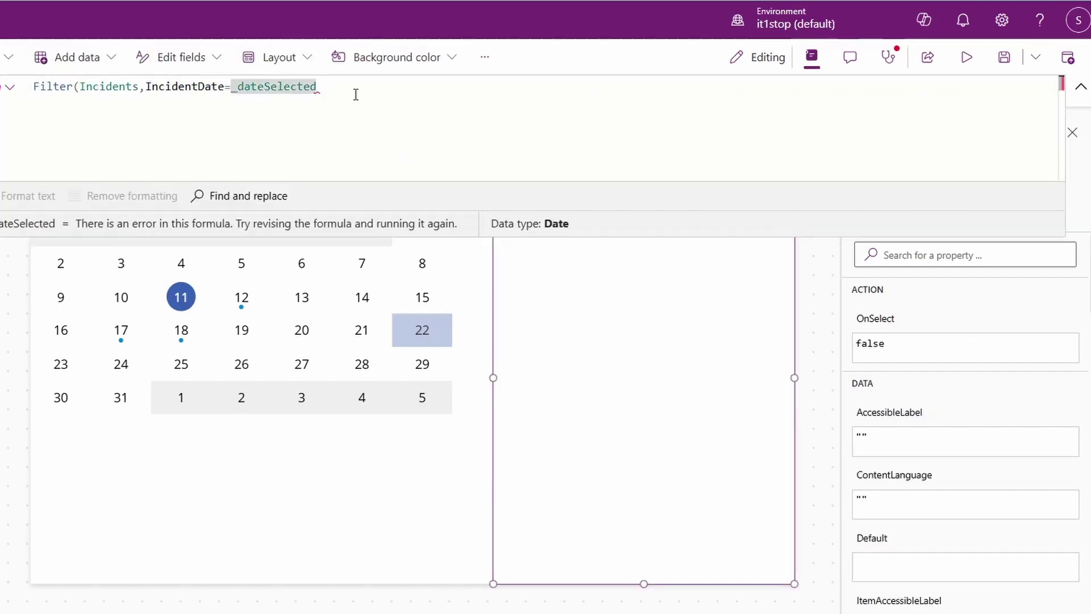
type(")")
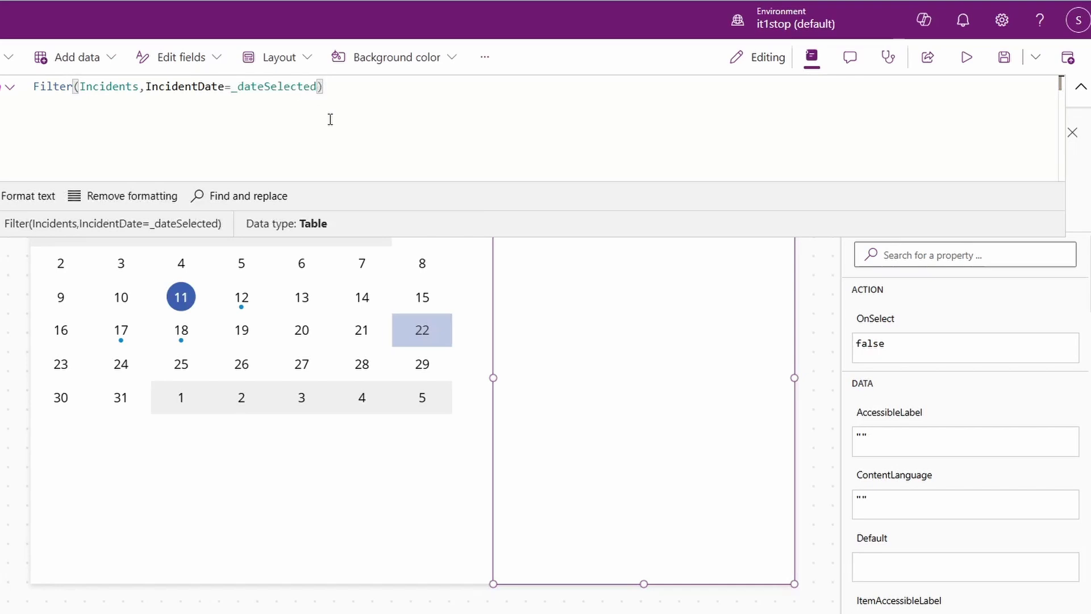
Preview the app, check the incidents gallery for 12, 17 and 18 March by selecting those days, and return to editing
left_click(965, 56)
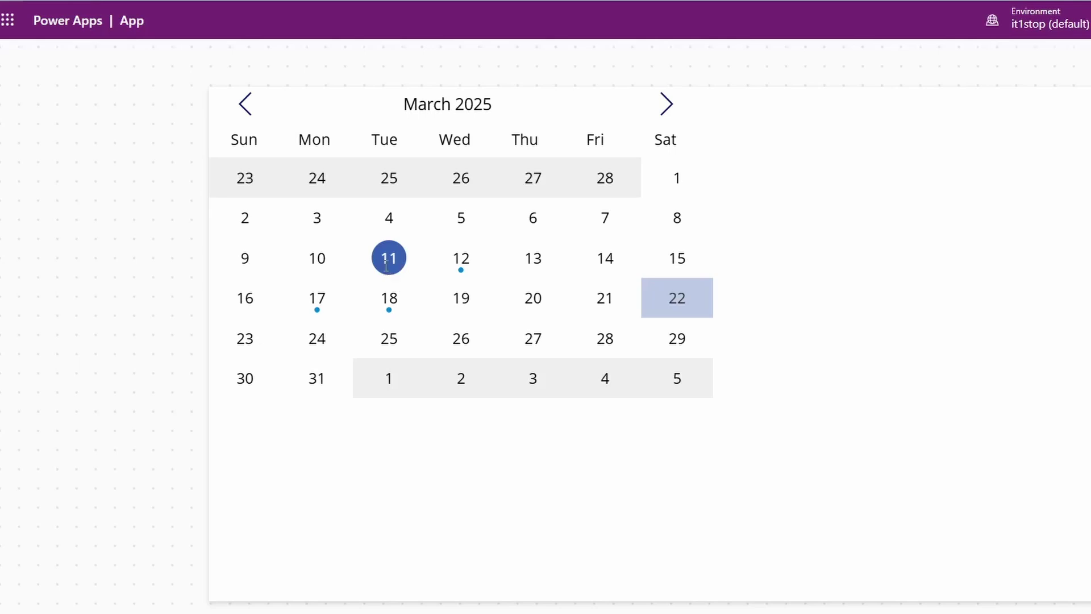
left_click(461, 257)
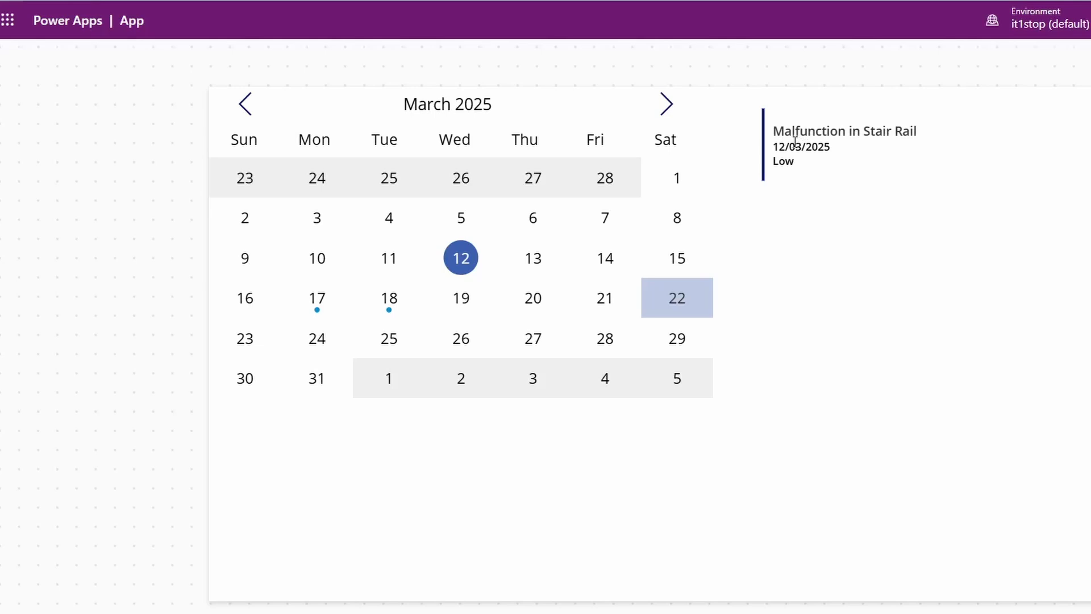
left_click(381, 298)
left_click(317, 296)
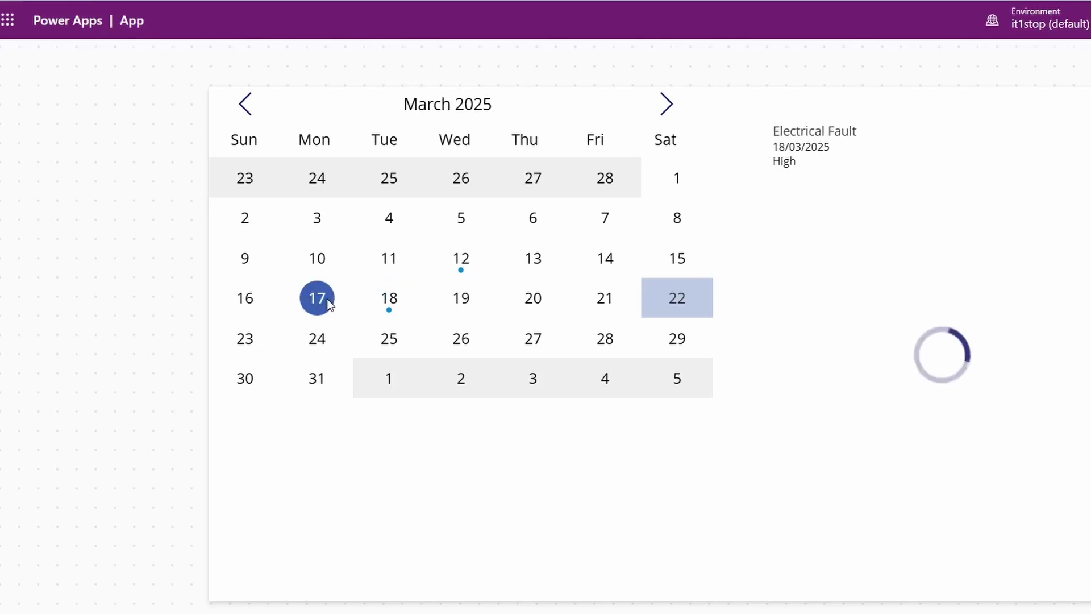
left_click(460, 258)
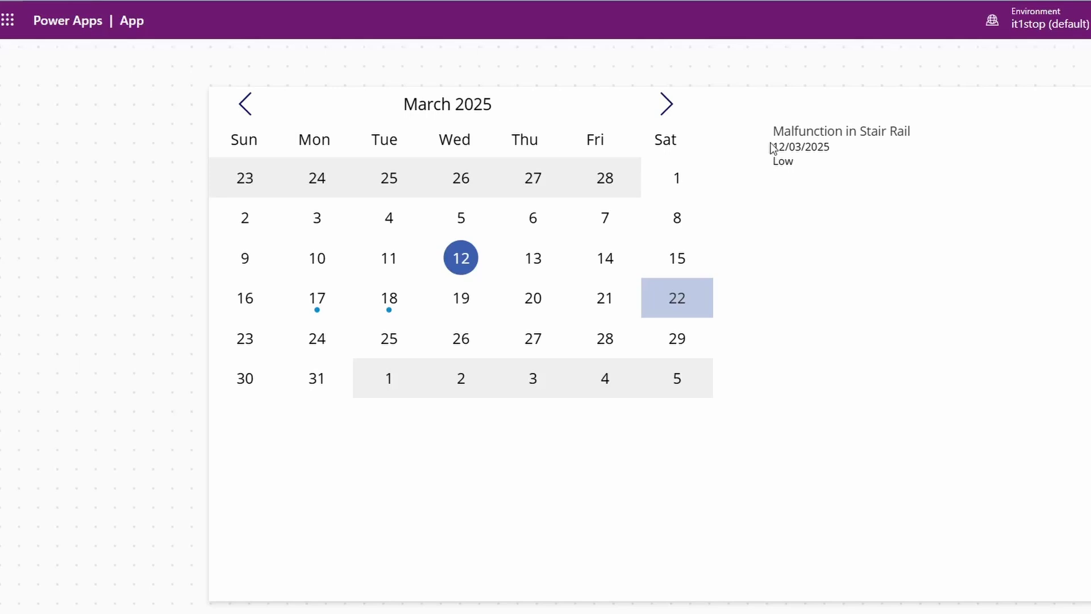
left_click(401, 300)
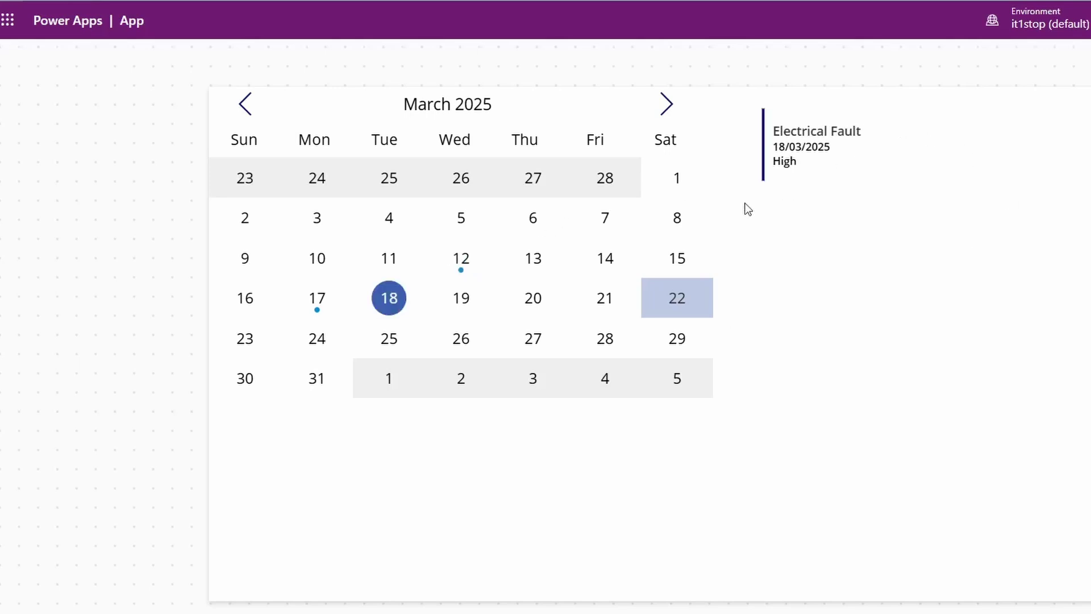
key("Left")
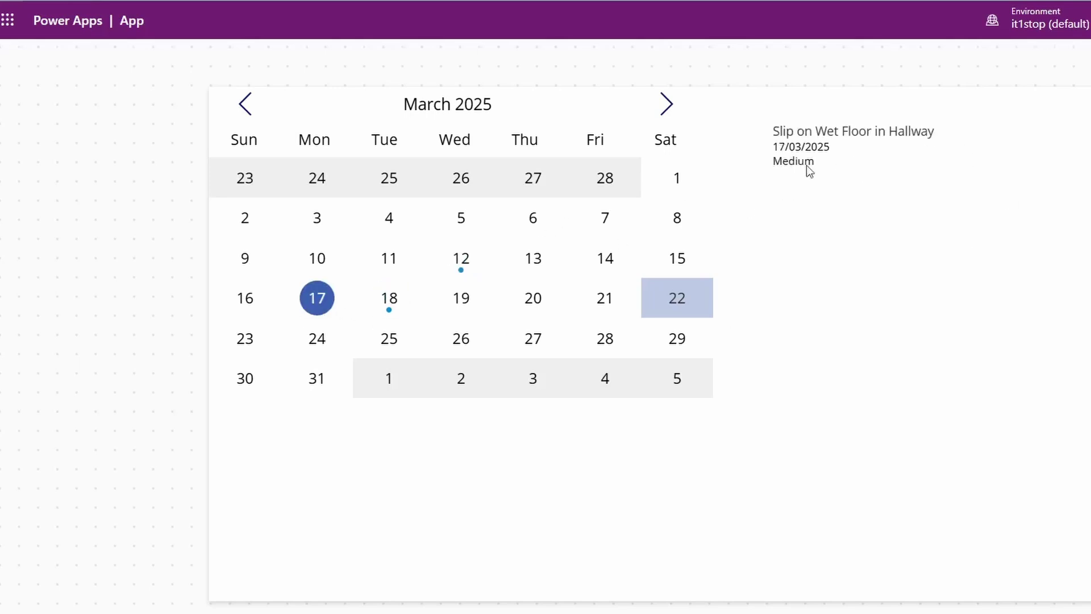
left_click(455, 267)
left_click(398, 302)
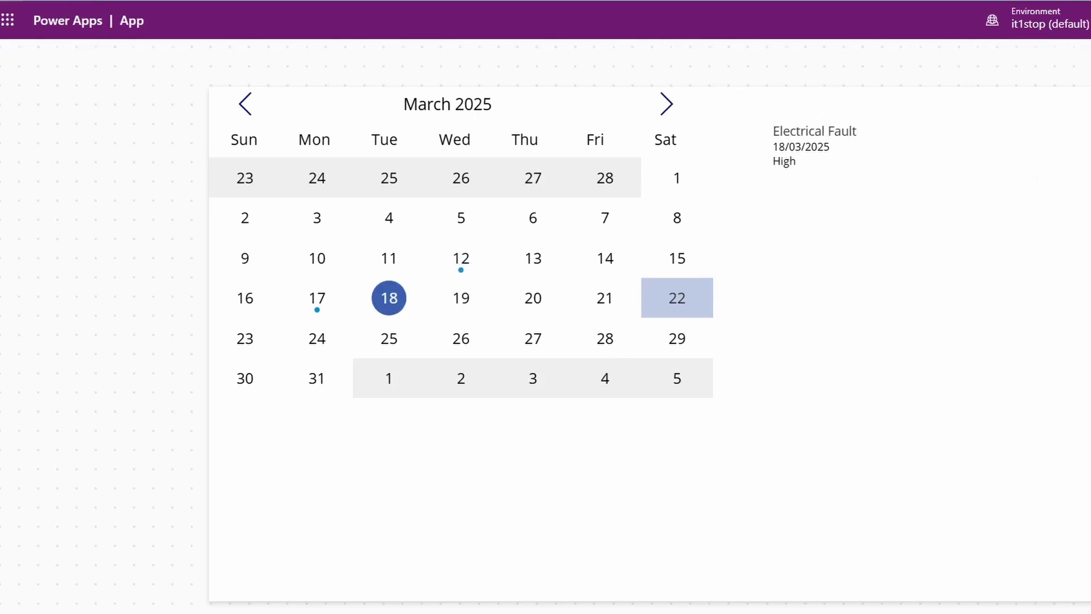
key("Escape")
Cut the incidents gallery Gallery1 from the screen
left_click(838, 400)
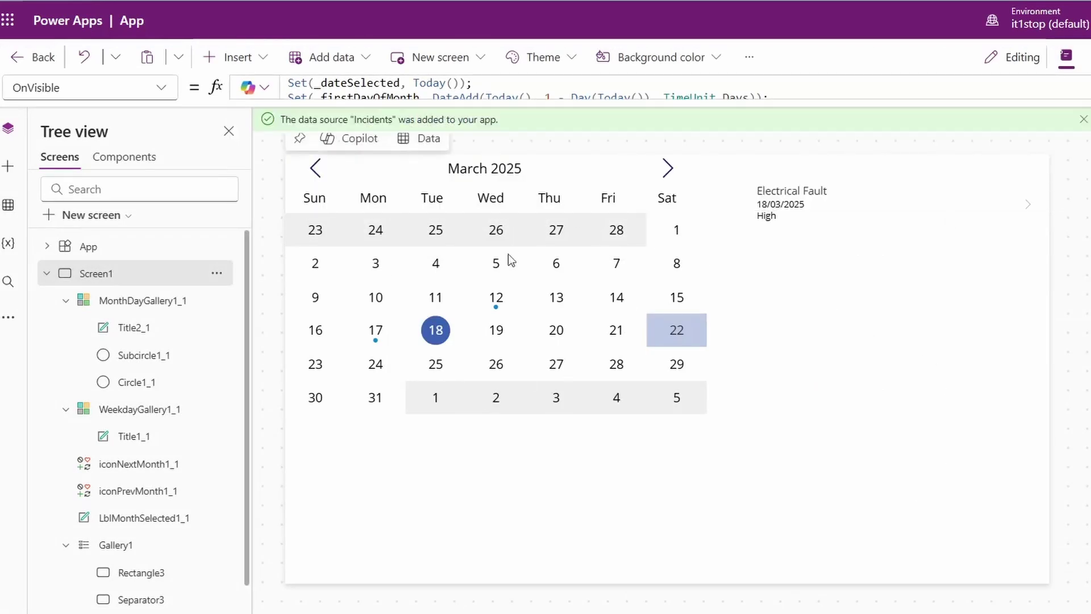
left_click(833, 346)
right_click(847, 334)
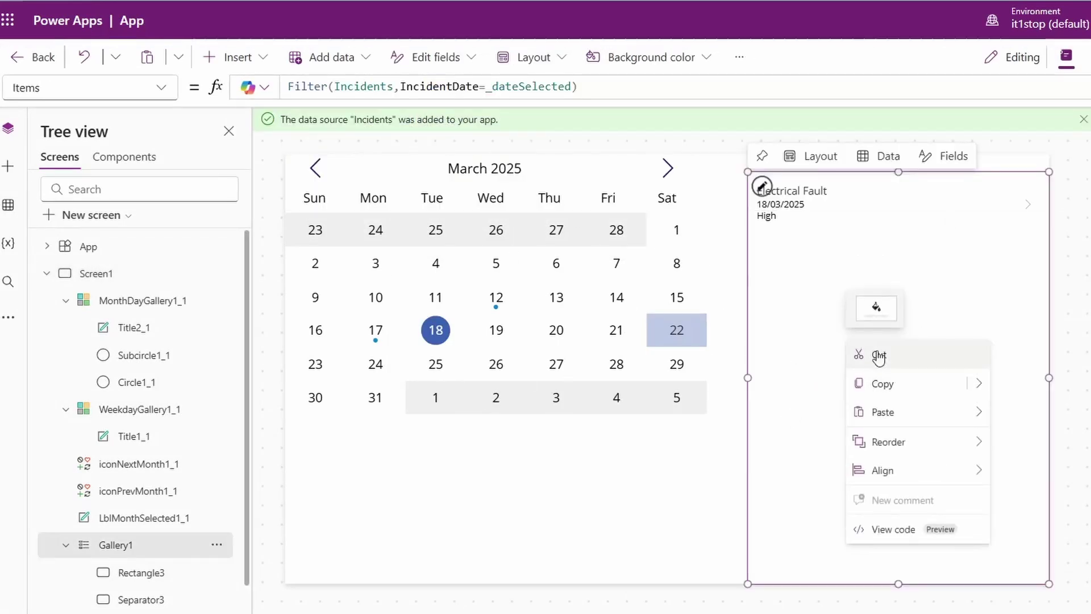
left_click(878, 357)
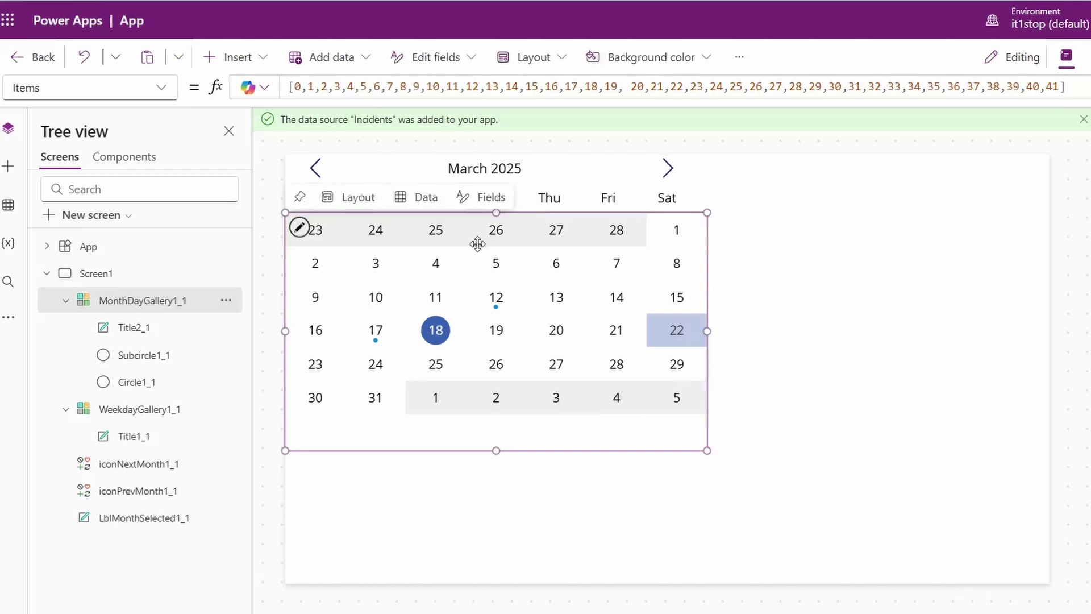
Stretch the month-day gallery to fill the whole screen below the weekday names, and make its day cells about twice as tall
left_click_drag(516, 346, 517, 530)
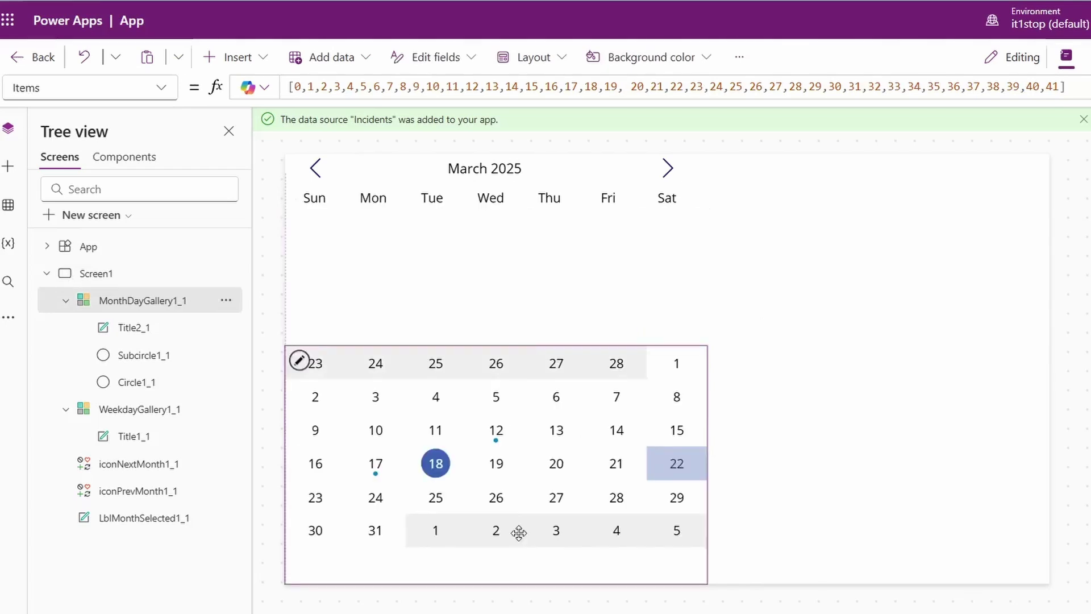
left_click(416, 385)
left_click(533, 370)
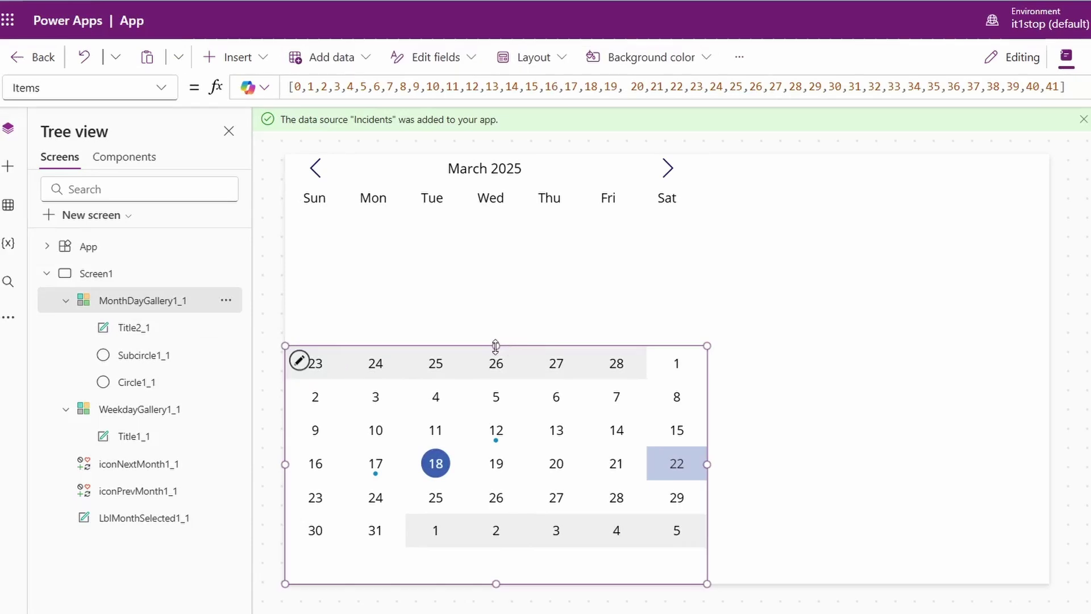
left_click_drag(708, 397, 1048, 397)
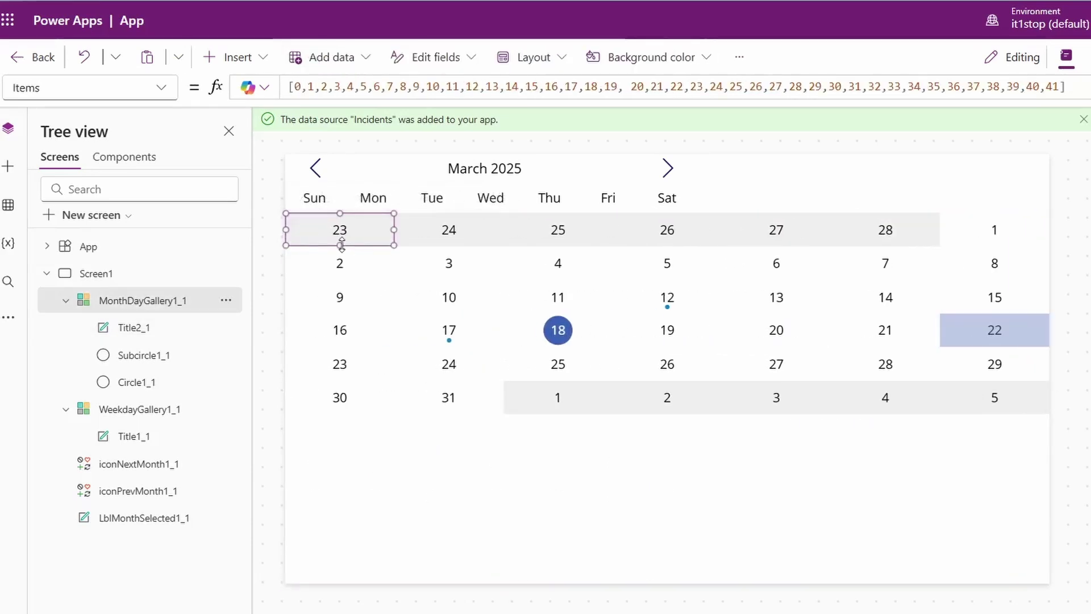
left_click_drag(341, 245, 341, 272)
left_click_drag(341, 276, 341, 276)
In Circle1_1's Visible formula, comment out the !IsBlank(LookUp(Incidents…)) line with // and enter false on a new line below it
left_click(160, 360)
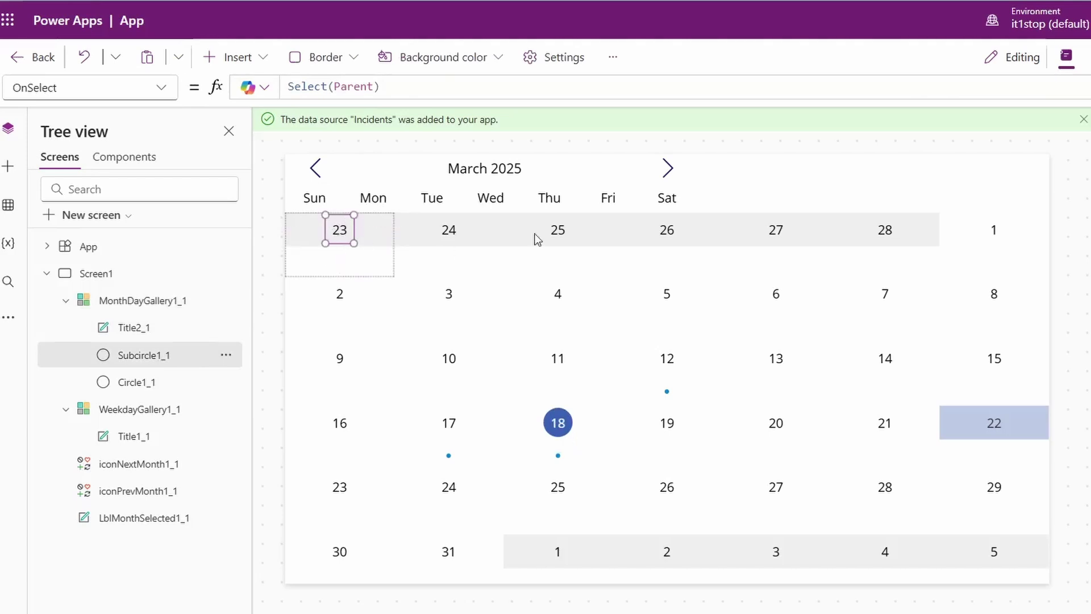
left_click(341, 263)
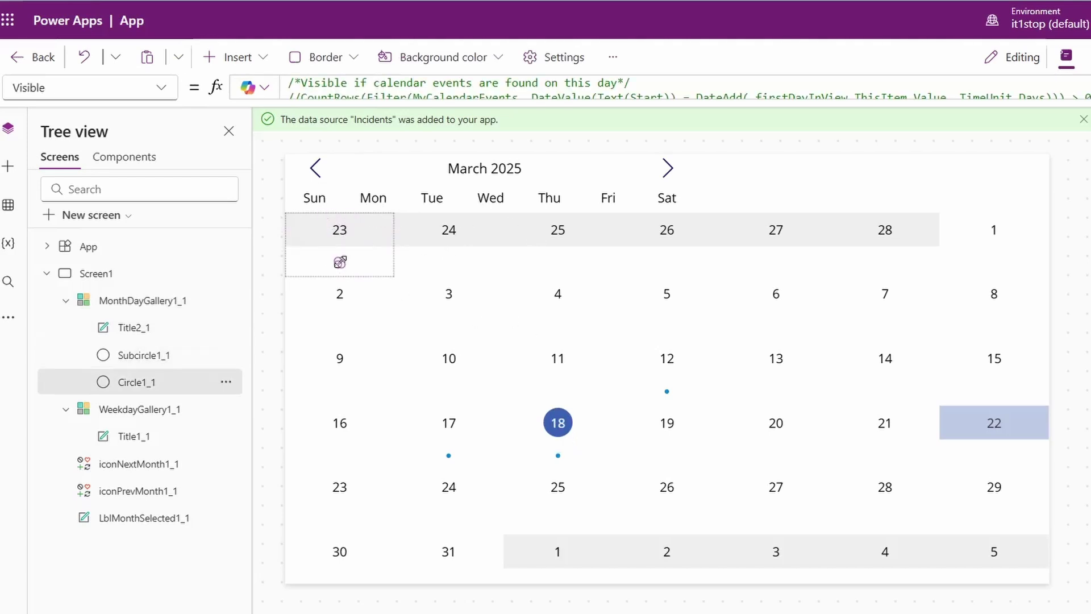
right_click(338, 267)
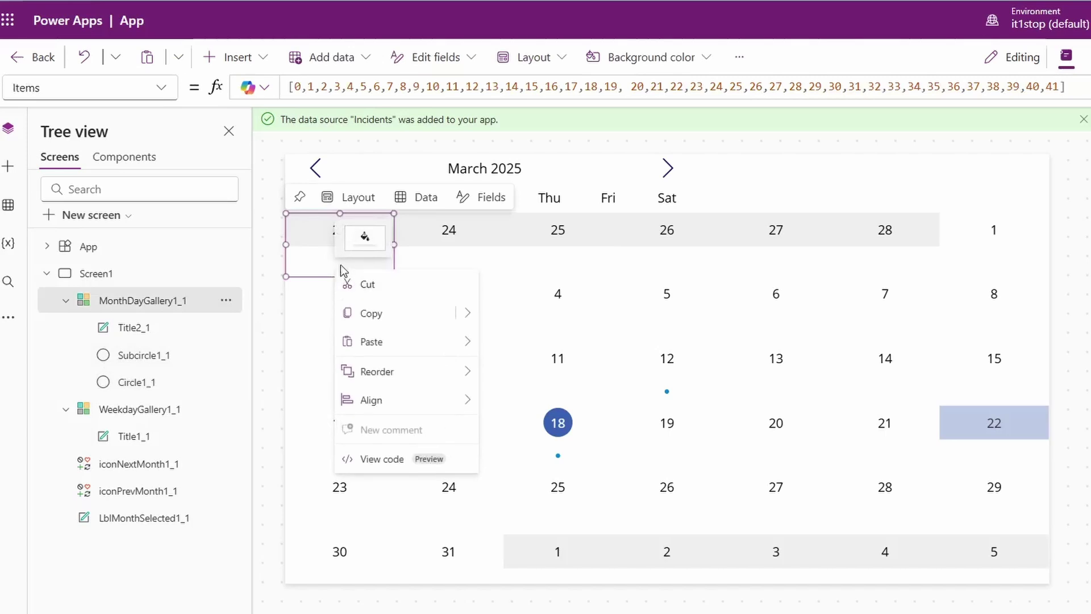
left_click(165, 380)
left_click(1019, 298)
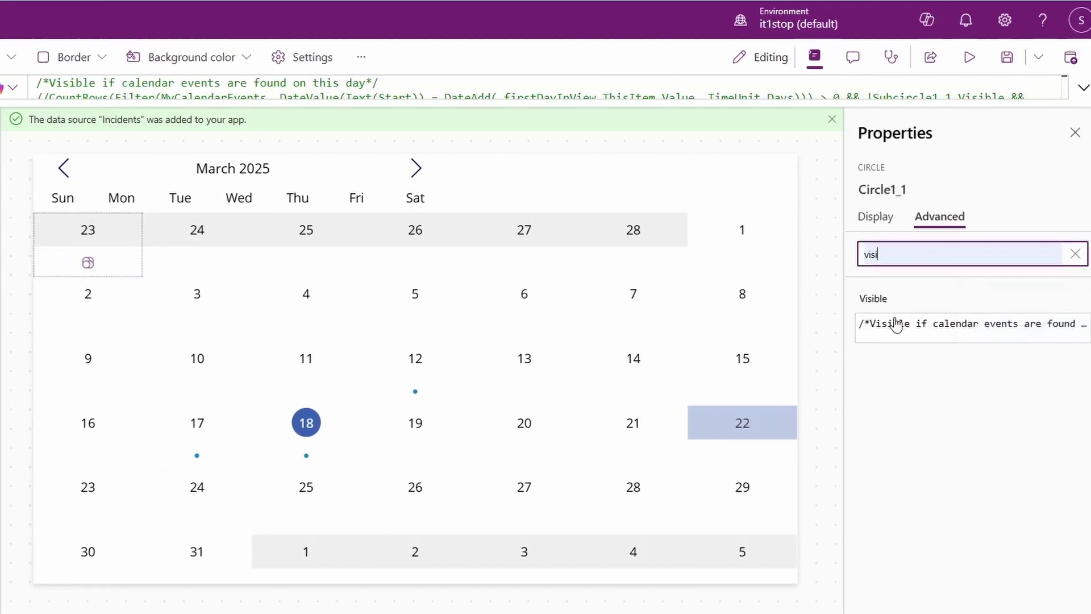
left_click(896, 323)
left_click(886, 305)
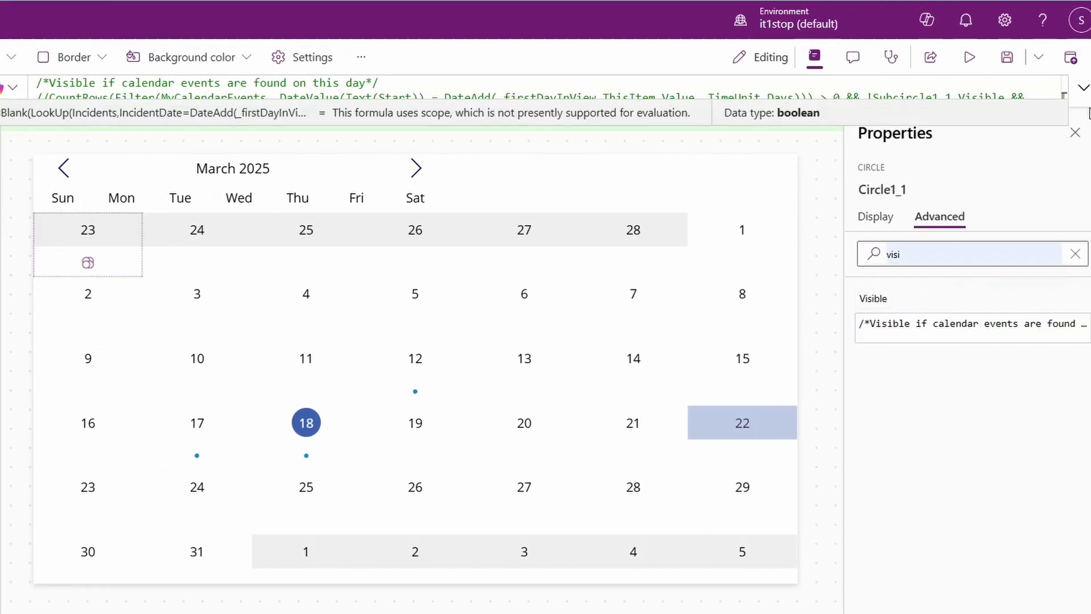
left_click(1084, 87)
key("Home")
type("//")
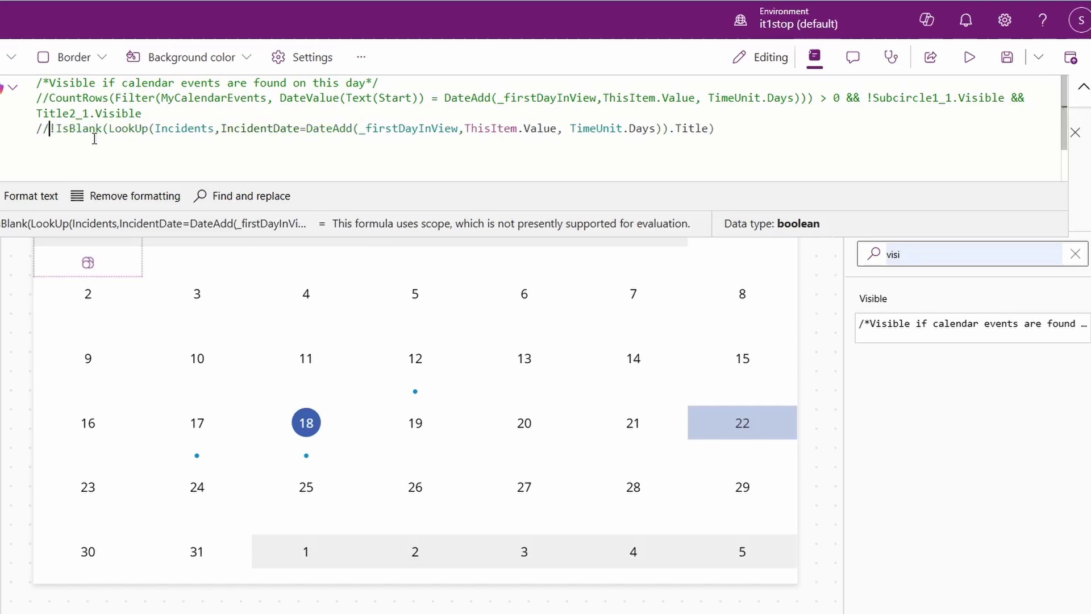
key("End")
key("Return")
type("false")
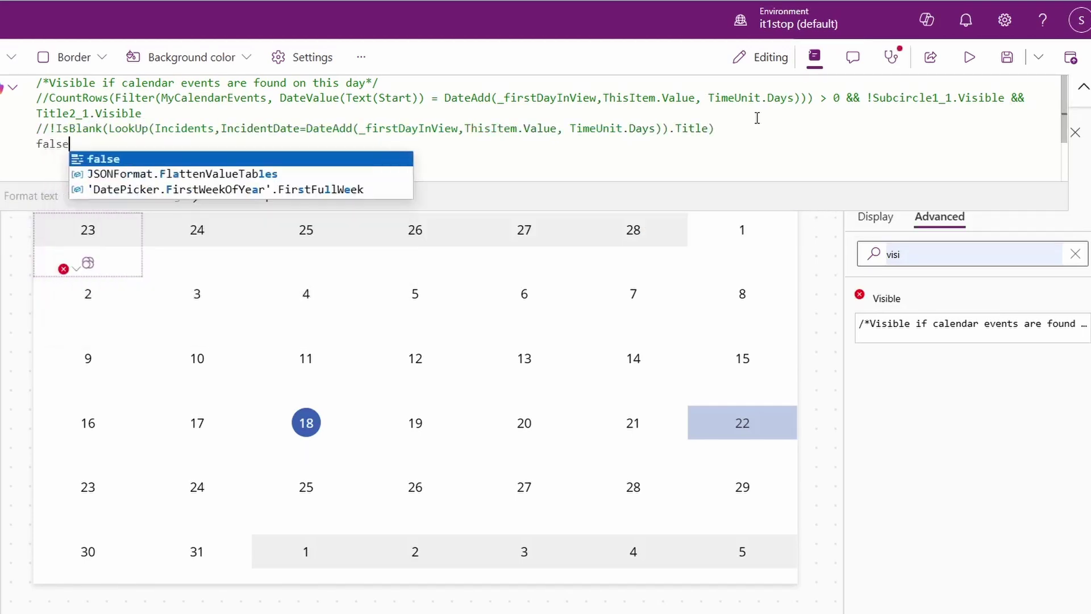
Widen the weekday gallery to the full screen width, and widen its template cell so the weekday names line up with the day columns
left_click(441, 203)
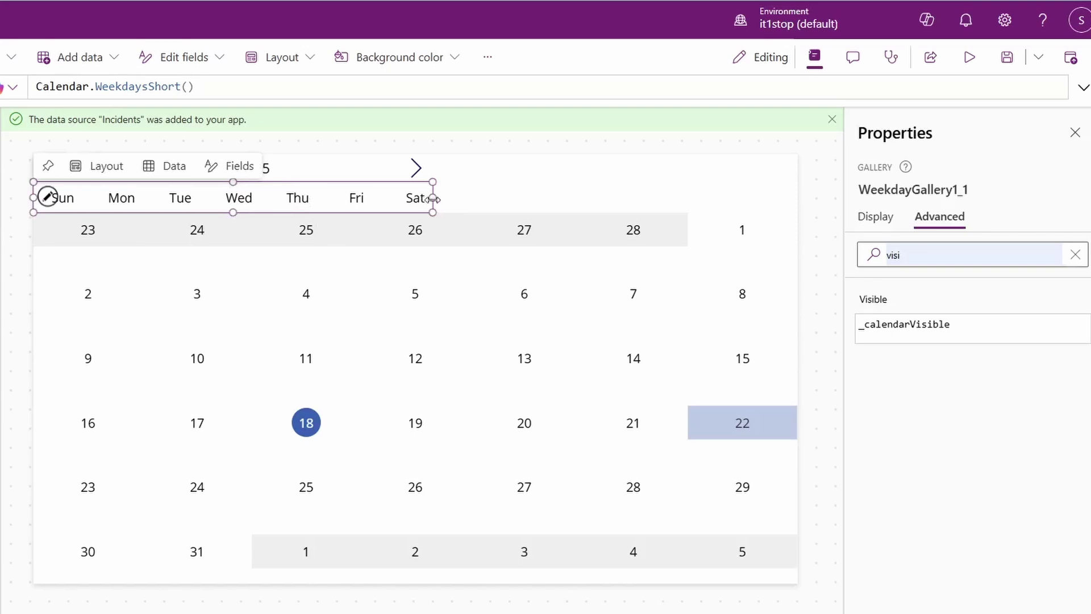
left_click_drag(433, 198, 798, 197)
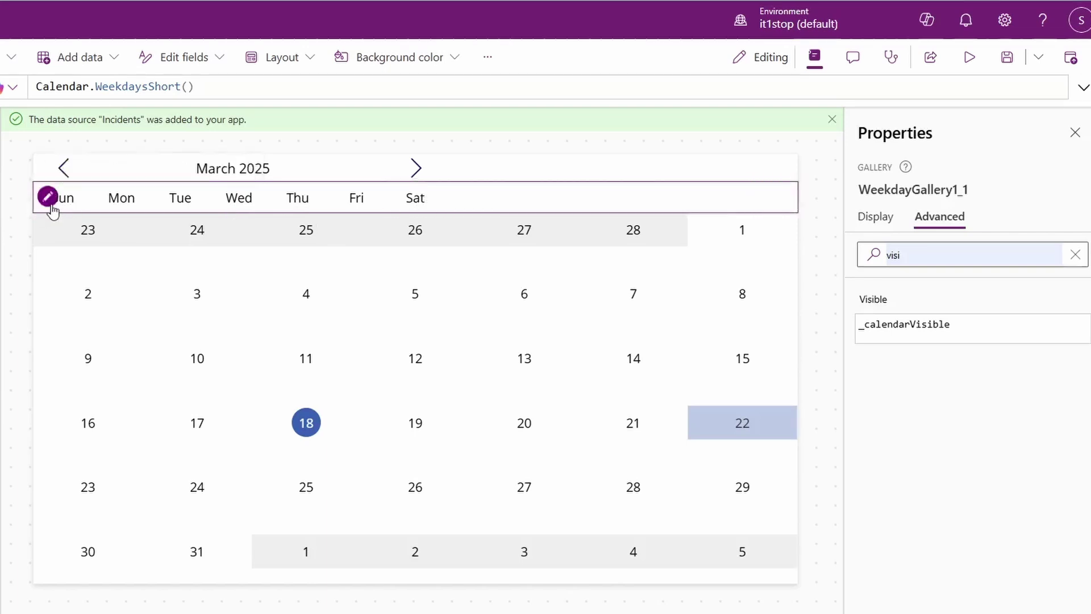
left_click(49, 200)
left_click_drag(91, 197, 141, 197)
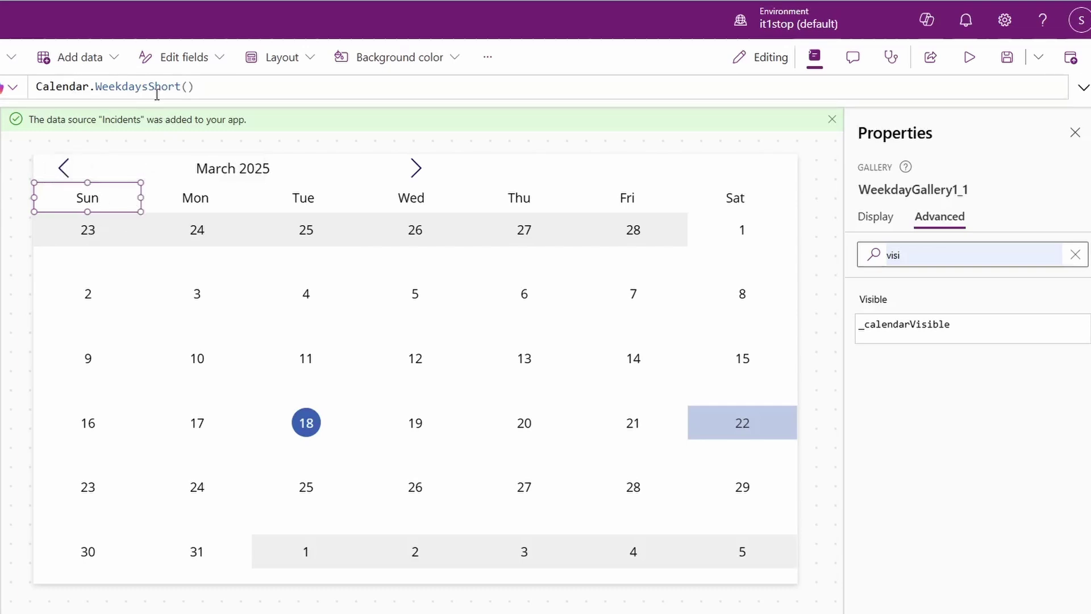
Change the weekday gallery's Items formula to Calendar.WeekdaysLong()
left_click_drag(148, 86, 177, 84)
double_click(182, 86)
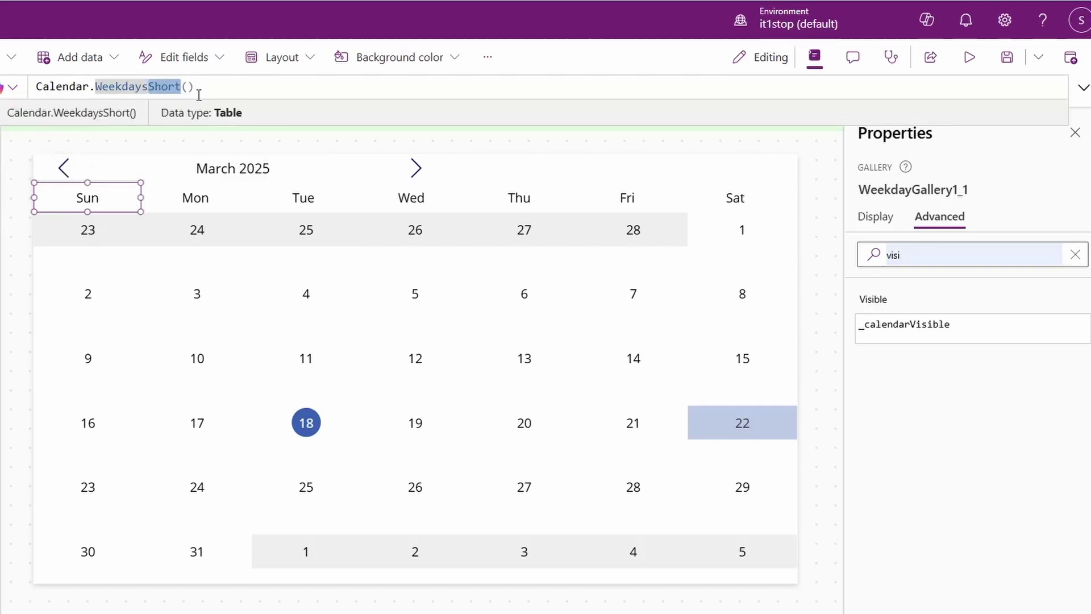
type("WeekdaysLong")
left_click(519, 214)
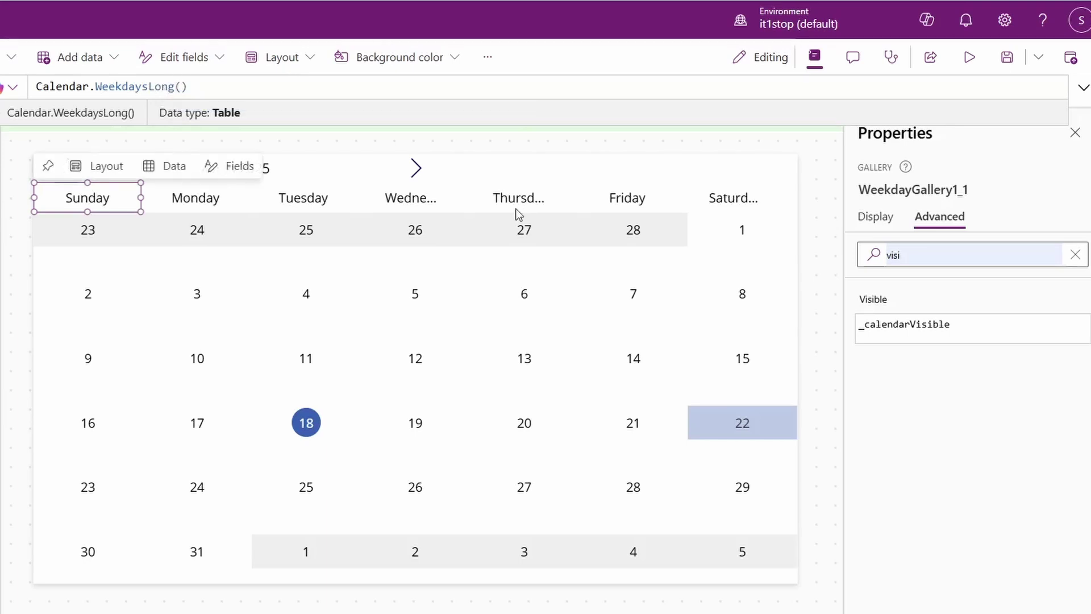
Reduce the weekday names' font size, move the next-month arrow above the Saturday column, and centre the month label in the header
left_click(502, 202)
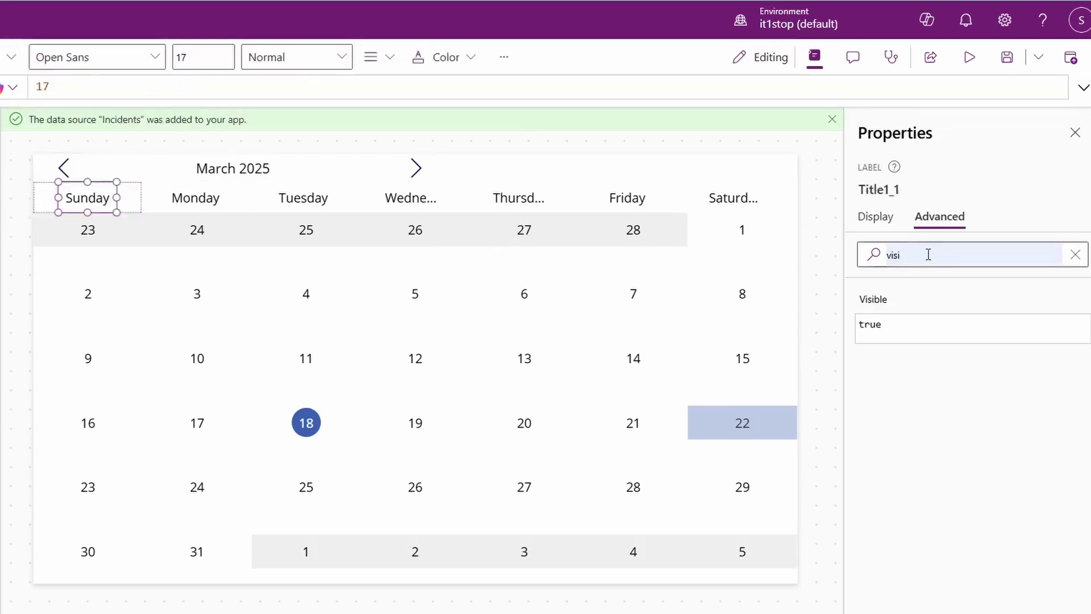
left_click(873, 218)
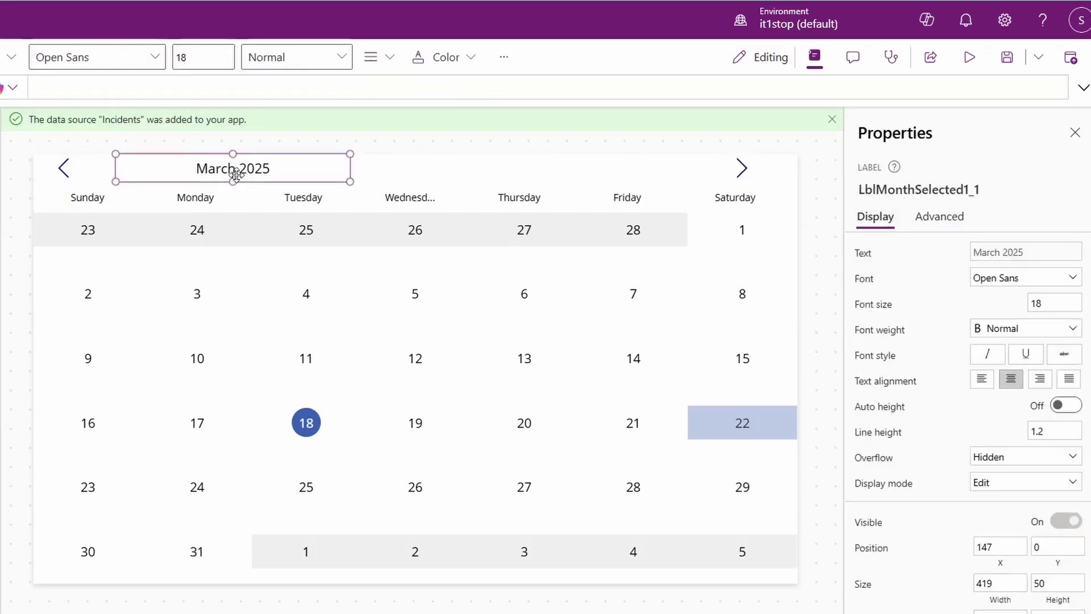
left_click_drag(234, 170, 484, 180)
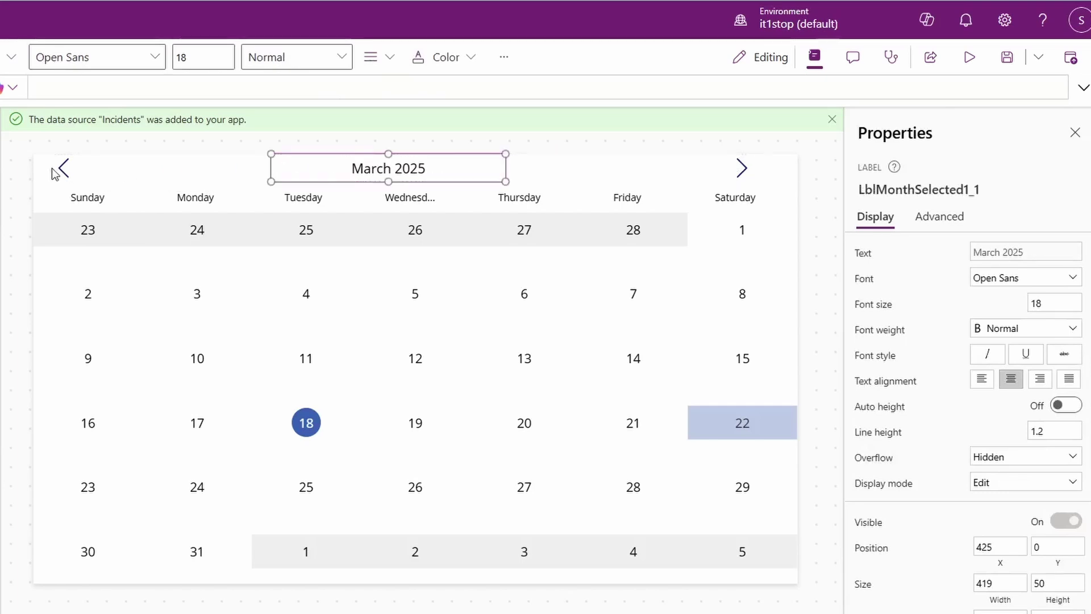
left_click(63, 169)
Insert a vertical gallery connected to Incidents inside the month-day gallery's day cell
left_click(108, 246)
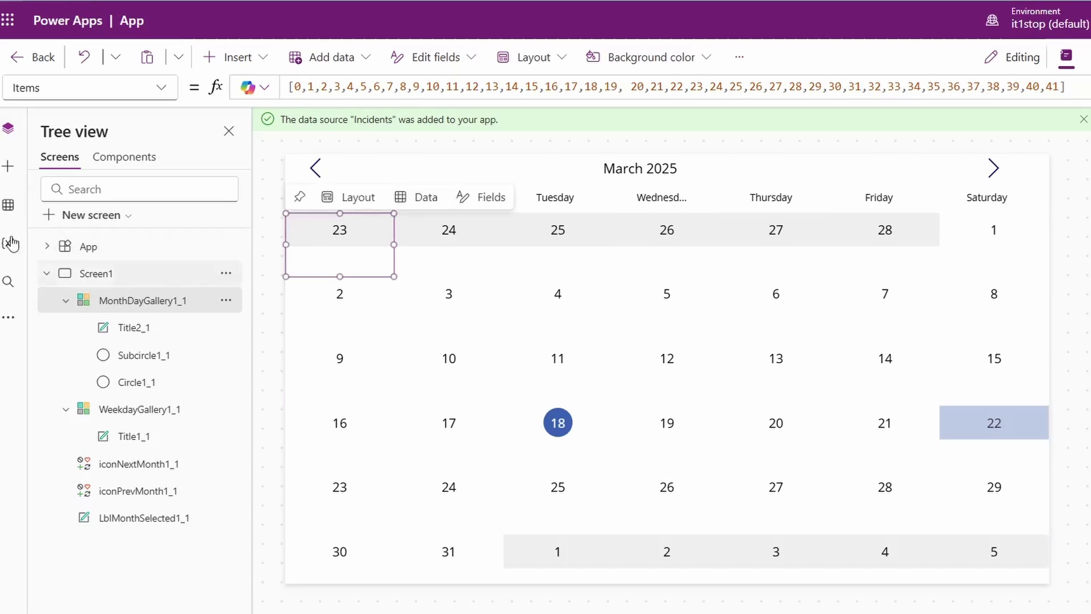
left_click(8, 166)
left_click(96, 318)
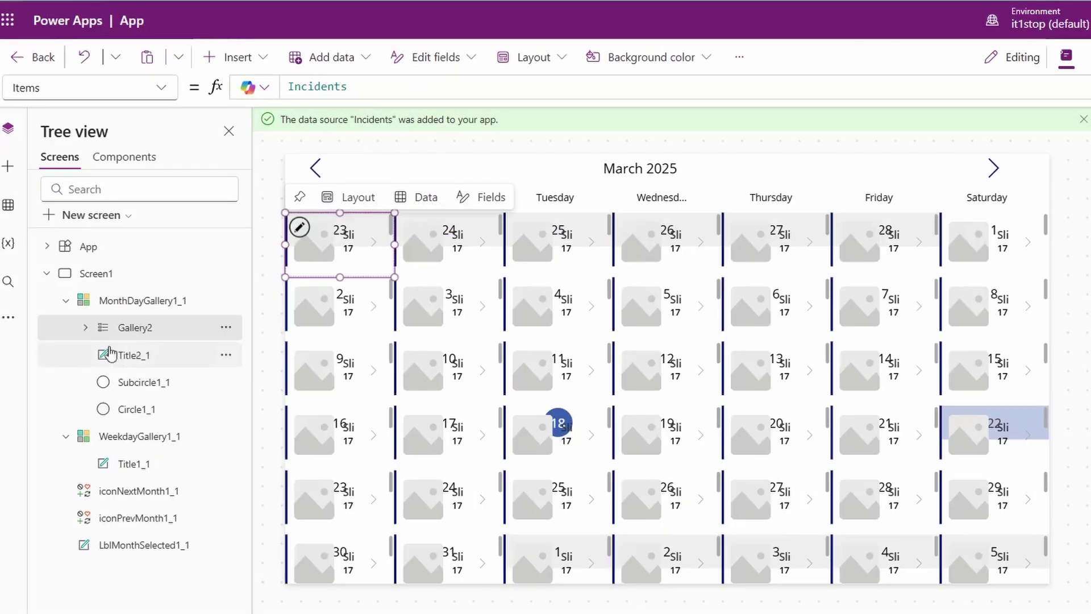
Delete all the default controls inside the nested Gallery2, from Rectangle4 to Image2, leaving its template empty
left_click(83, 328)
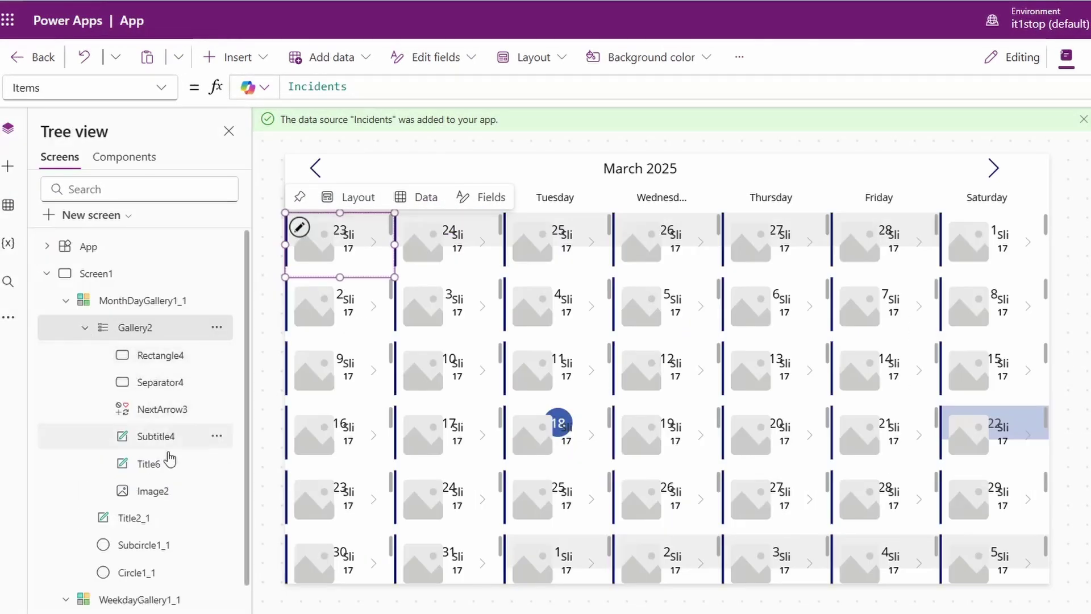
left_click(216, 354)
left_click(268, 158)
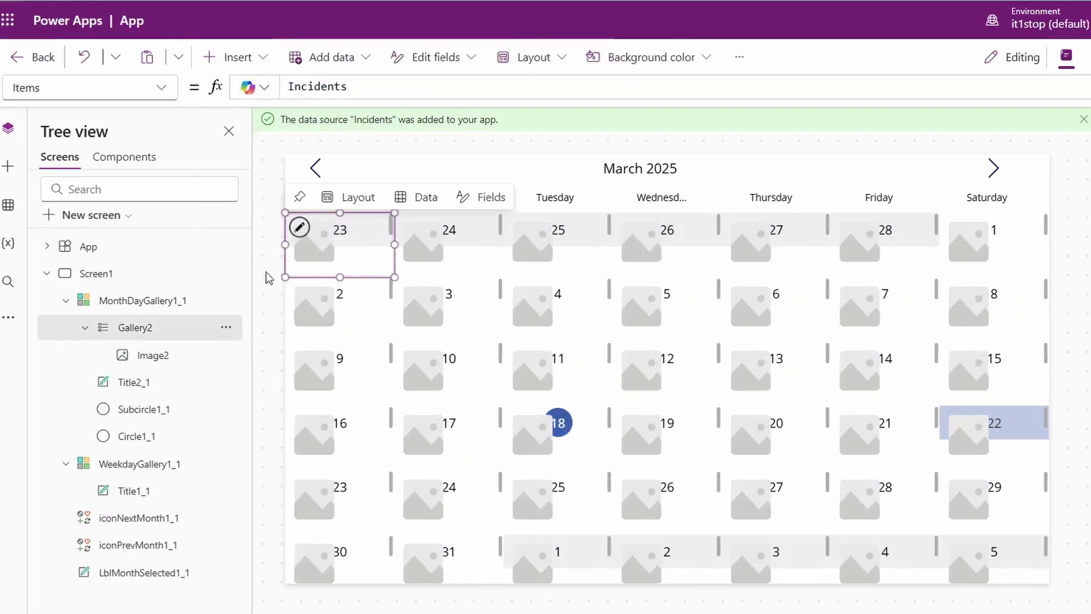
left_click(226, 355)
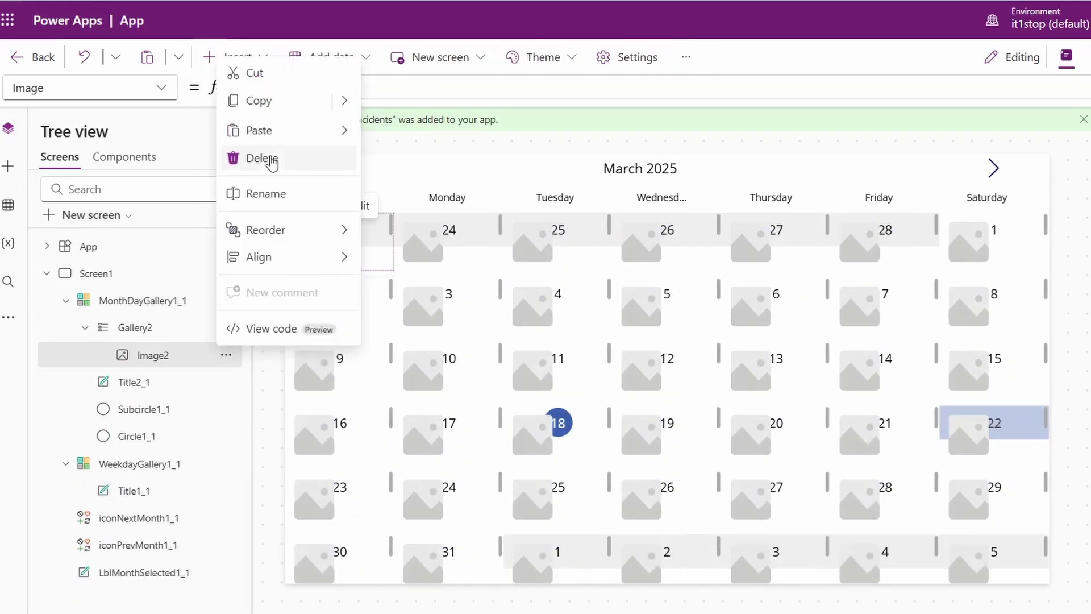
left_click(268, 158)
left_click(8, 166)
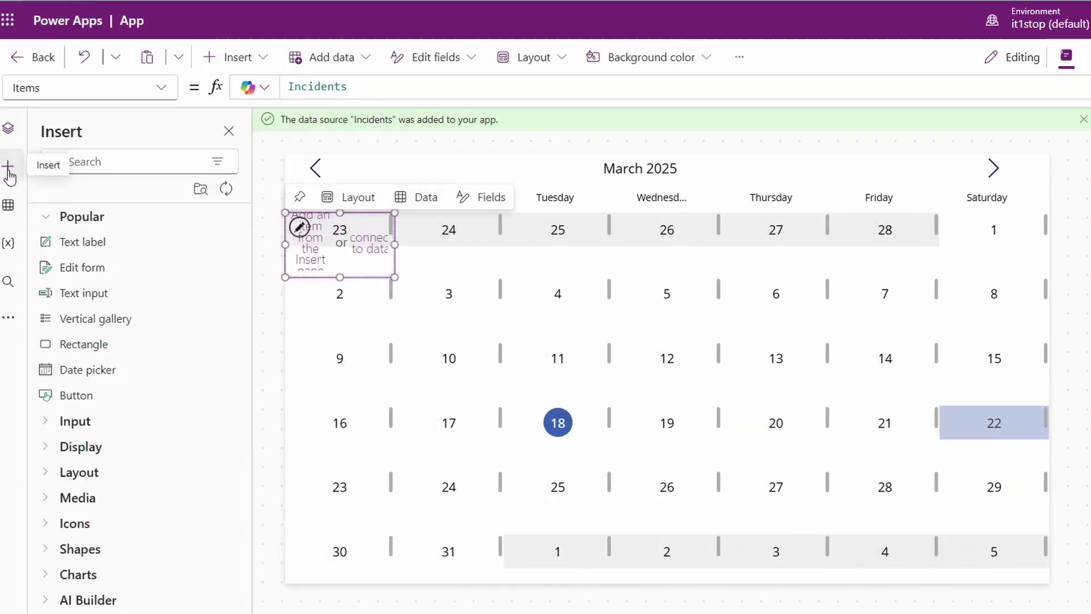
left_click(77, 396)
right_click(171, 329)
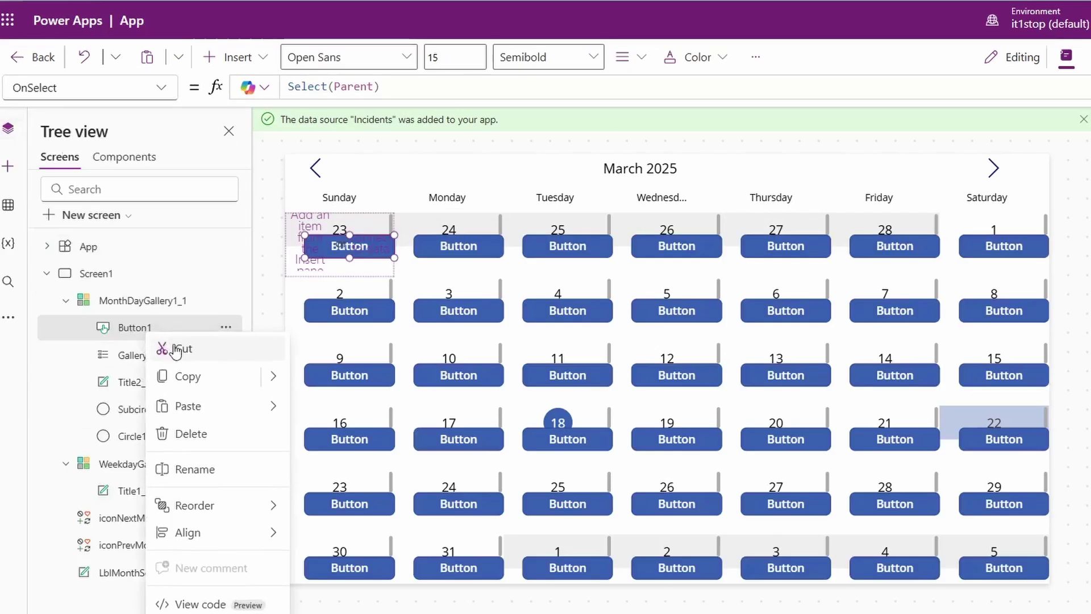
left_click(136, 325)
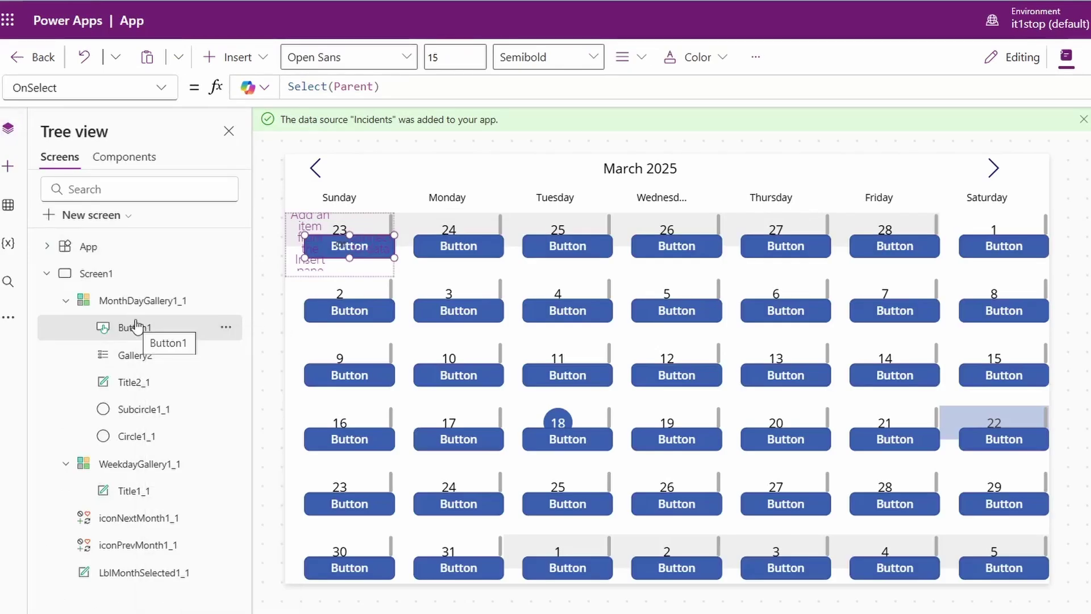
key("Delete")
Insert a button inside the nested Gallery2 and place it below the day number
left_click(137, 326)
left_click(8, 166)
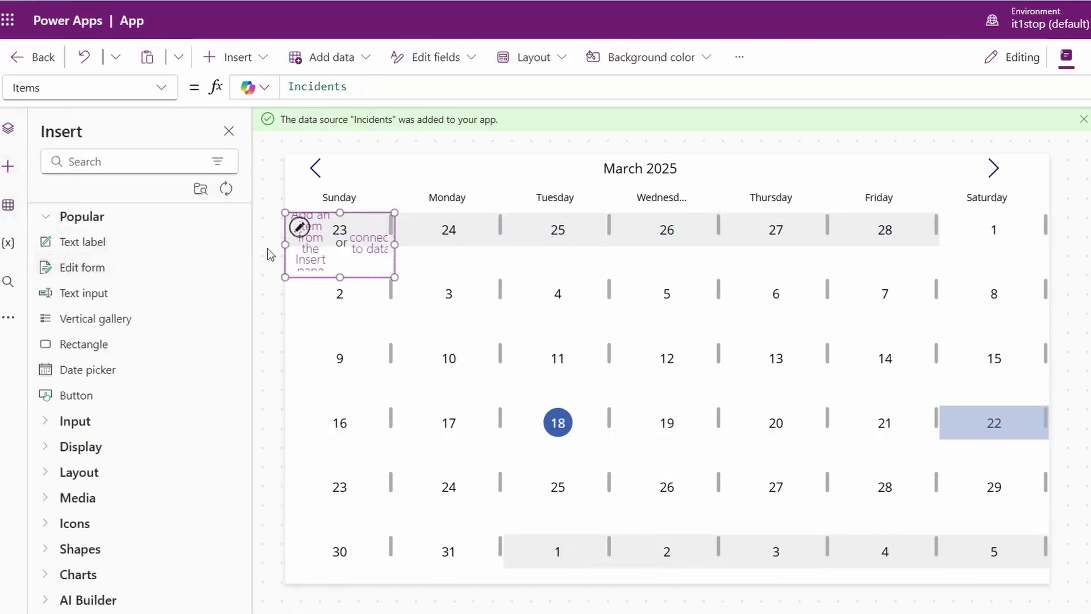
left_click(77, 396)
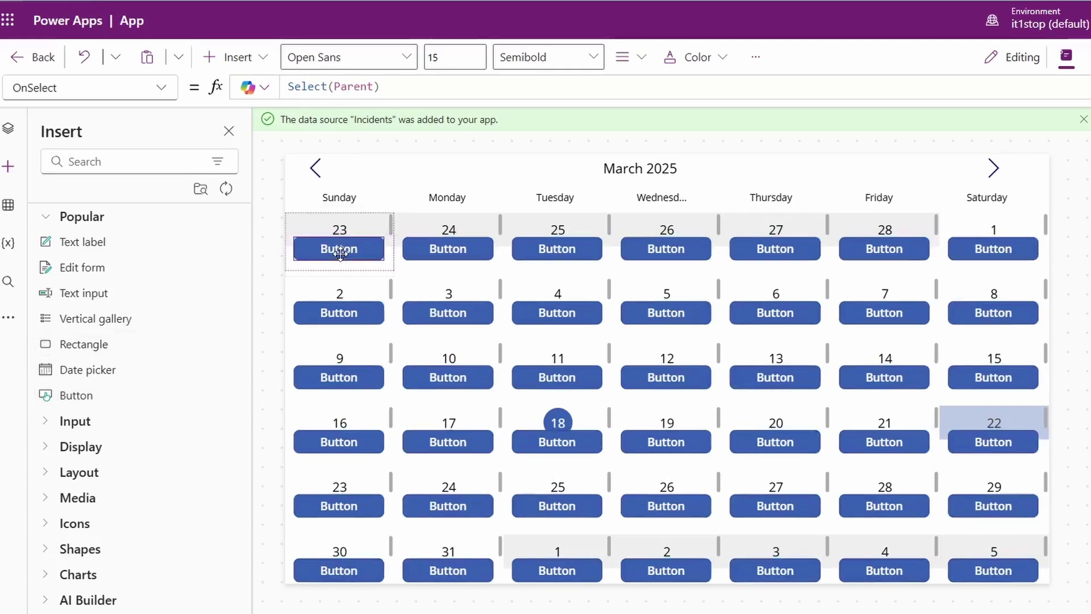
left_click_drag(340, 253, 346, 271)
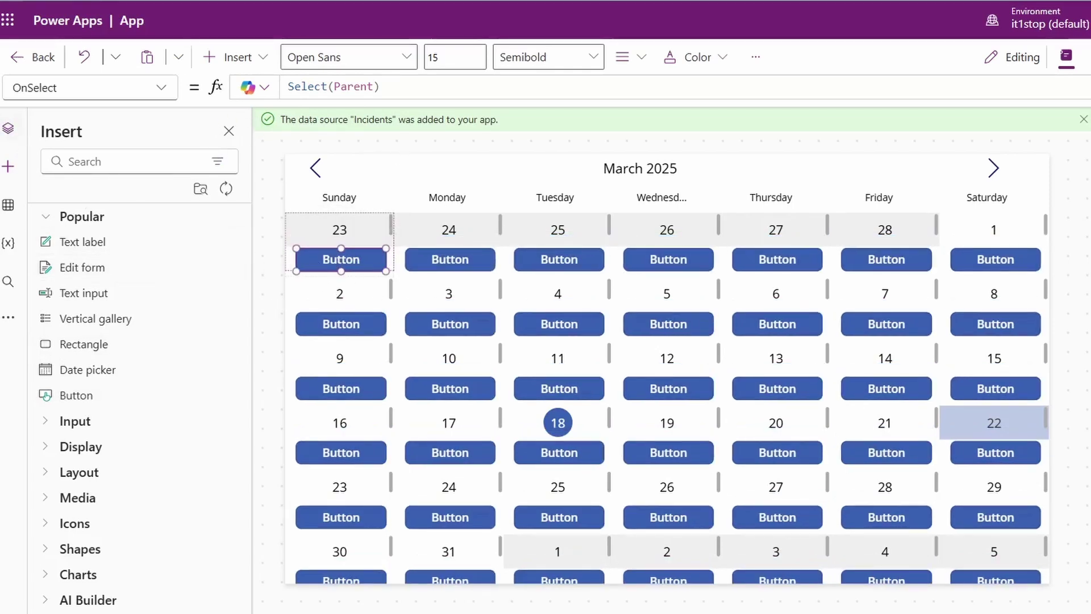
Set Gallery2's Items formula to Filter(Incidents,IncidentDate=DateAdd(_firstDayInView, ThisItem.Value, TimeUnit.Days)), taking the DateAdd expression from Title2_1's OnSelect formula
left_click(8, 127)
left_click(129, 330)
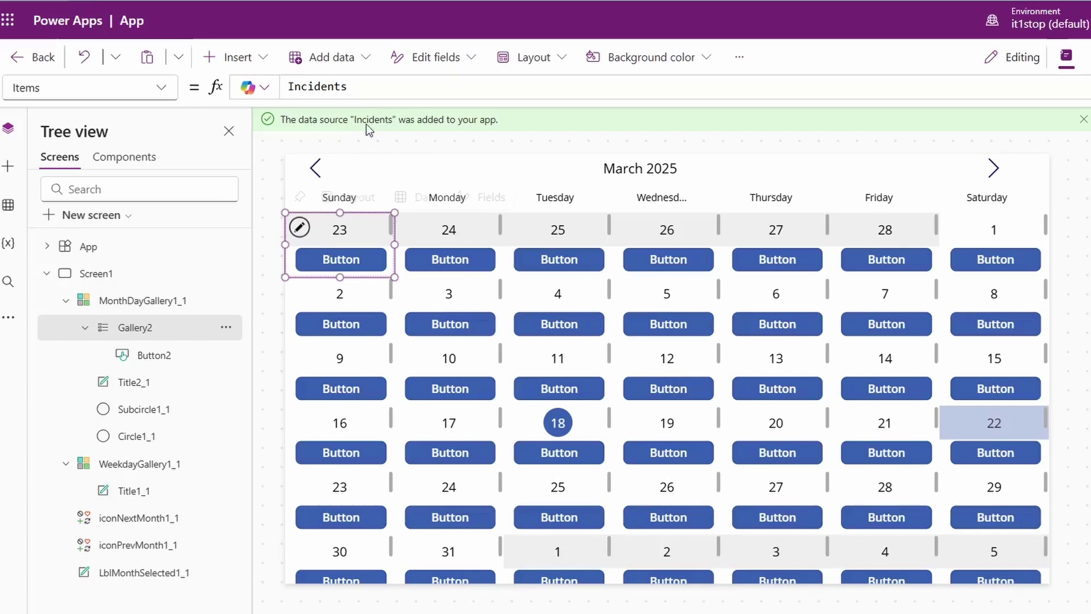
left_click(289, 87)
type("Filter(")
key("End")
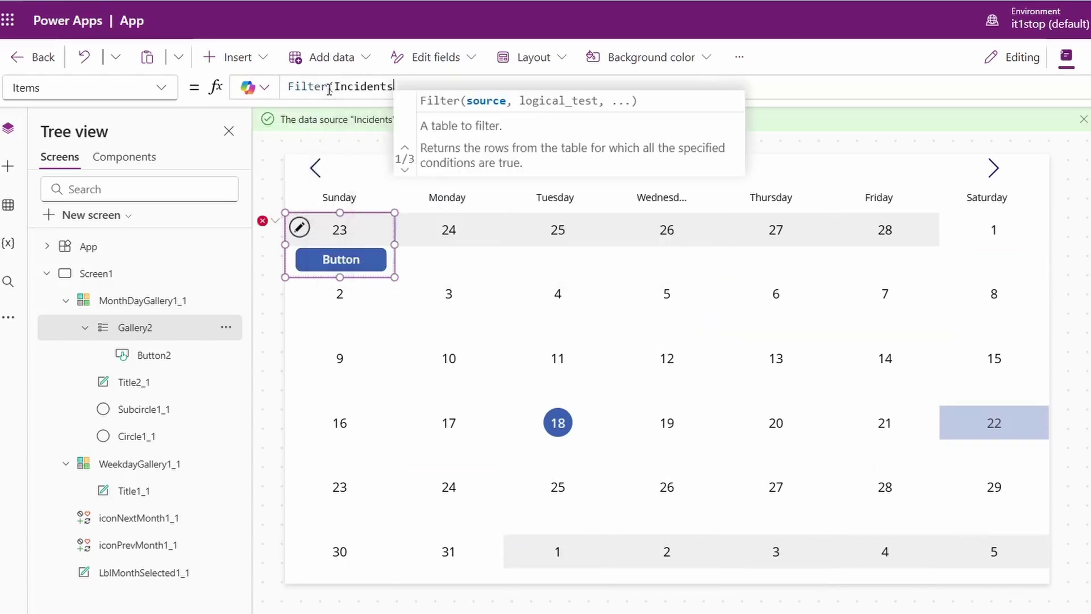
type(",Inc")
key("Tab")
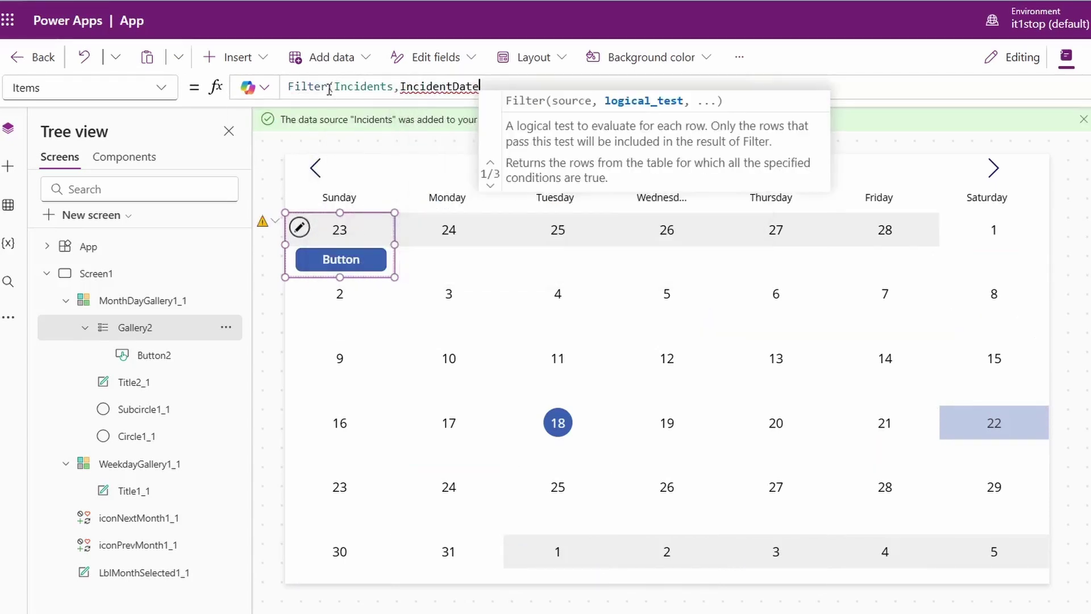
type("=_dateSelected")
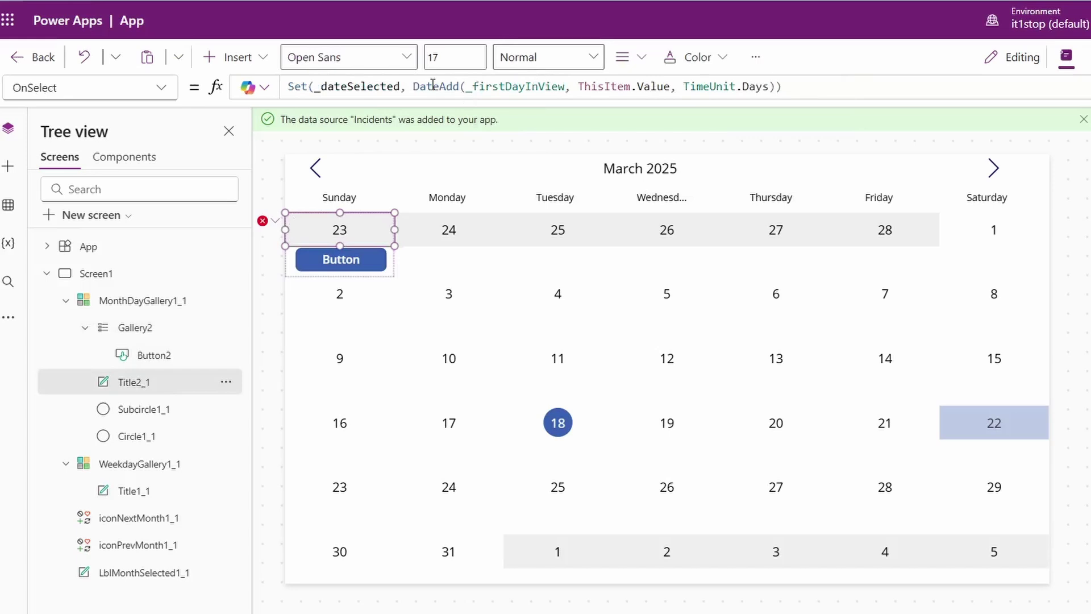
left_click_drag(414, 86, 640, 86)
left_click_drag(640, 86, 776, 87)
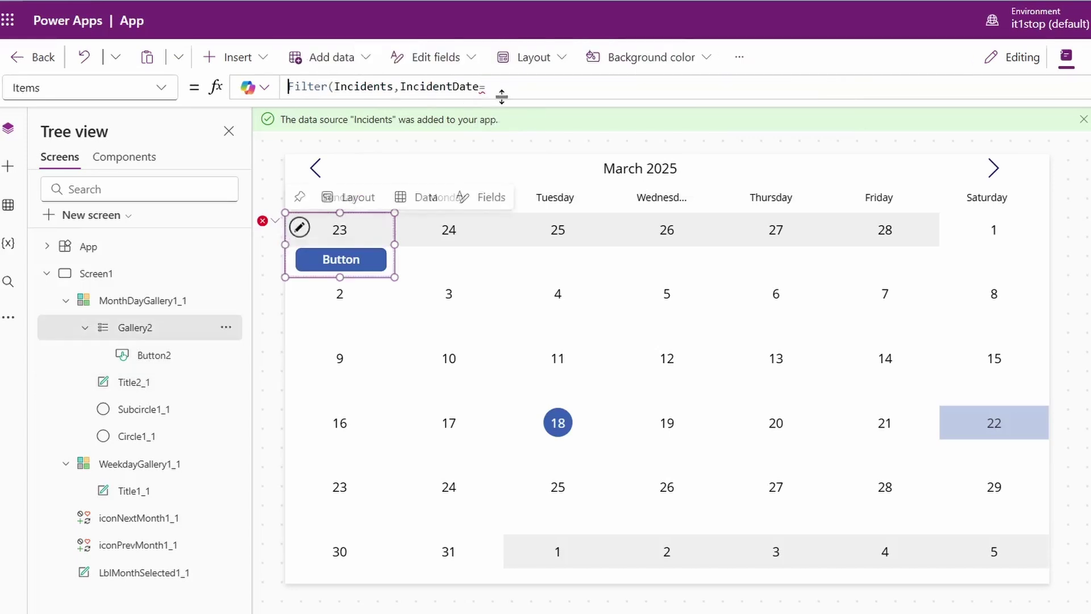
type("DateAdd(_firstDayInView, ThisItem.Value, TimeUnit.Days)")
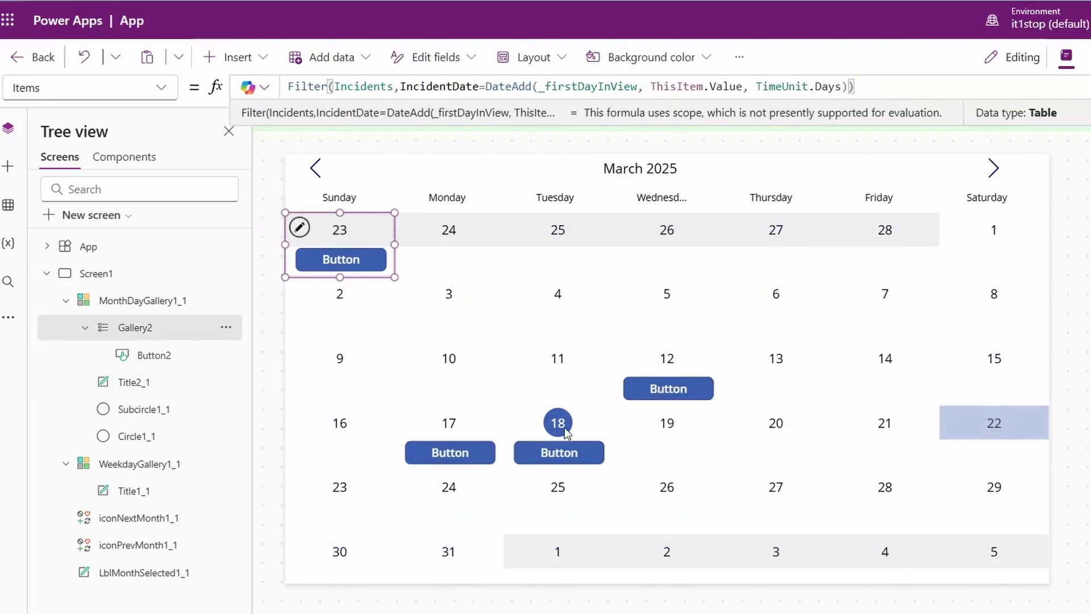
Set Button2's Text formula to ThisItem.Title and make the button slightly taller
left_click(632, 398)
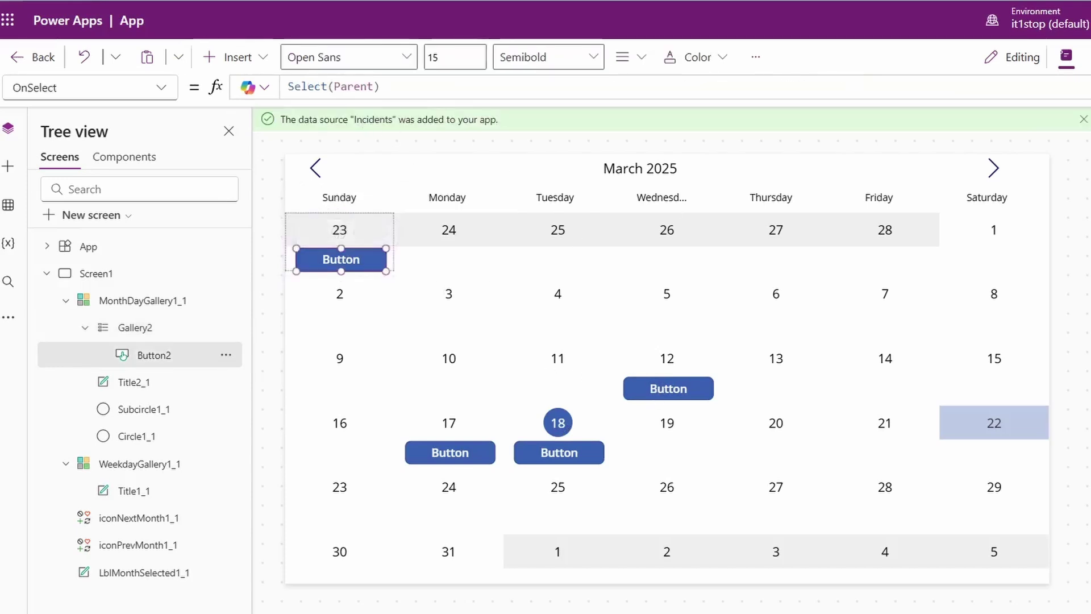
type("ThisItem.T")
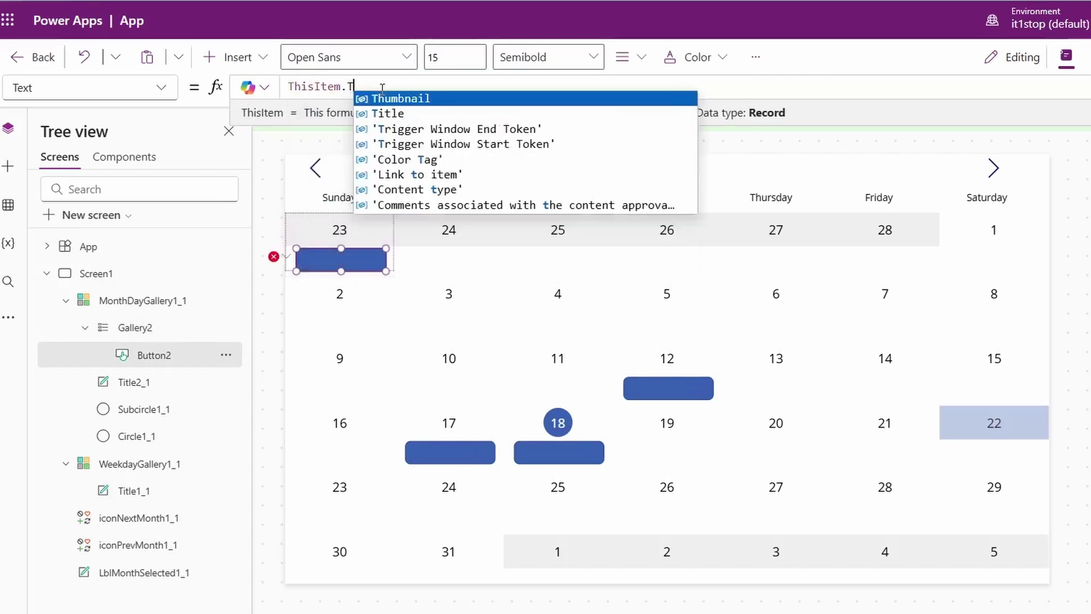
left_click(387, 113)
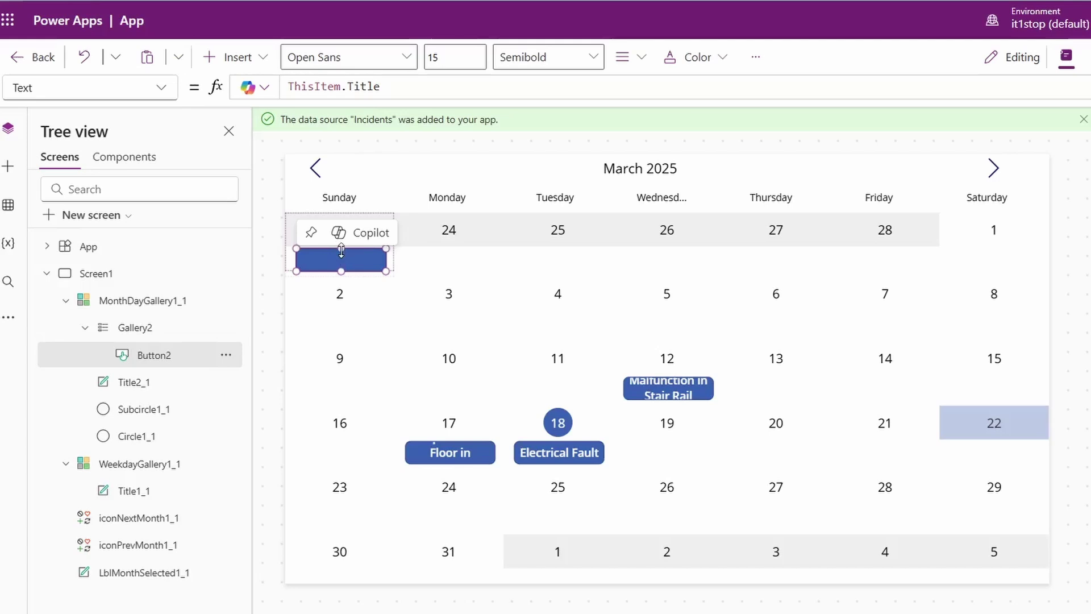
left_click(485, 448)
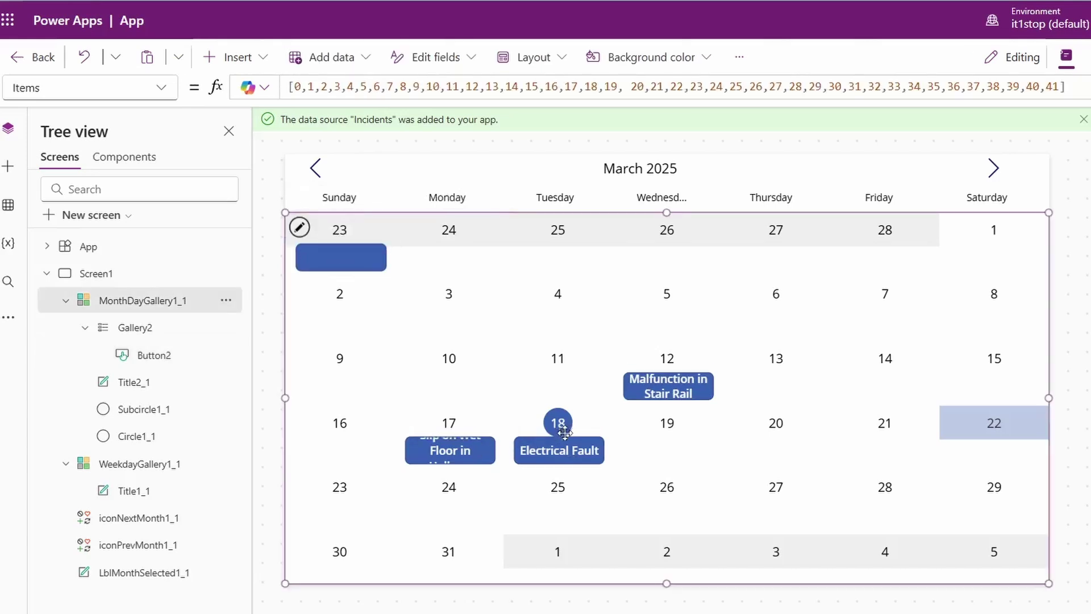
Make the month-day gallery's template cell slightly taller
left_click(1078, 305)
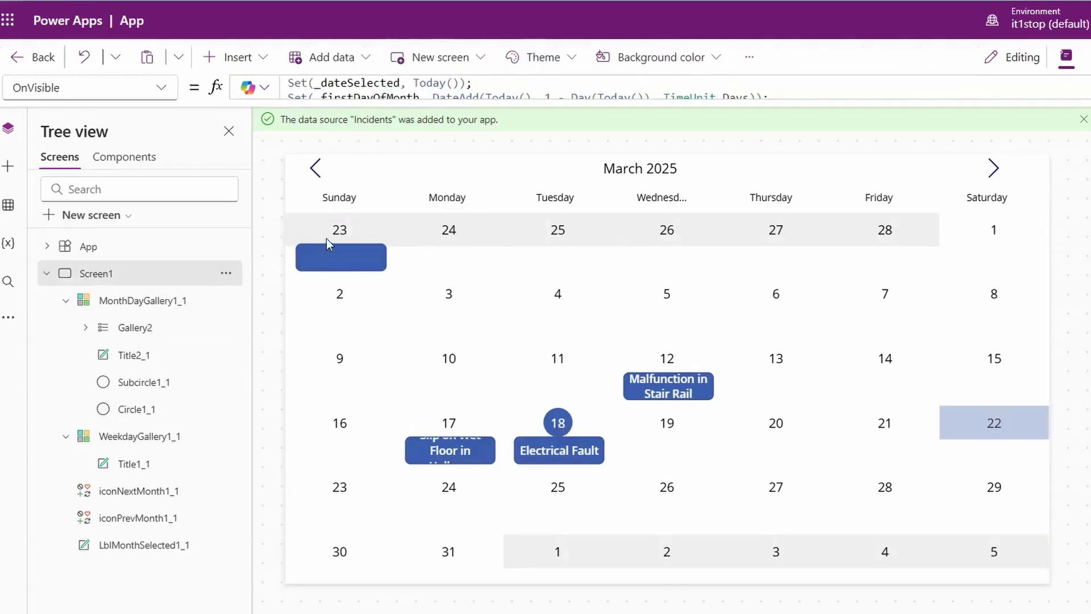
left_click(326, 237)
left_click(143, 300)
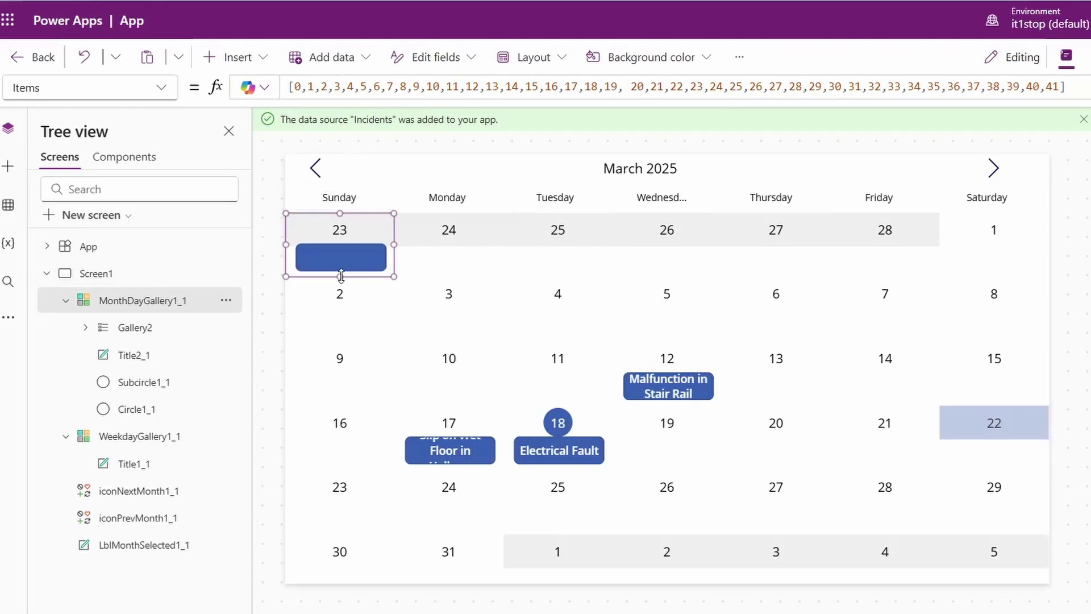
mouse_move(339, 280)
left_mouse_down()
mouse_move(336, 292)
mouse_move(336, 274)
left_mouse_up()
Lower the top edge of Gallery2 so it starts below the day number, and fit the button inside it
left_click(341, 253)
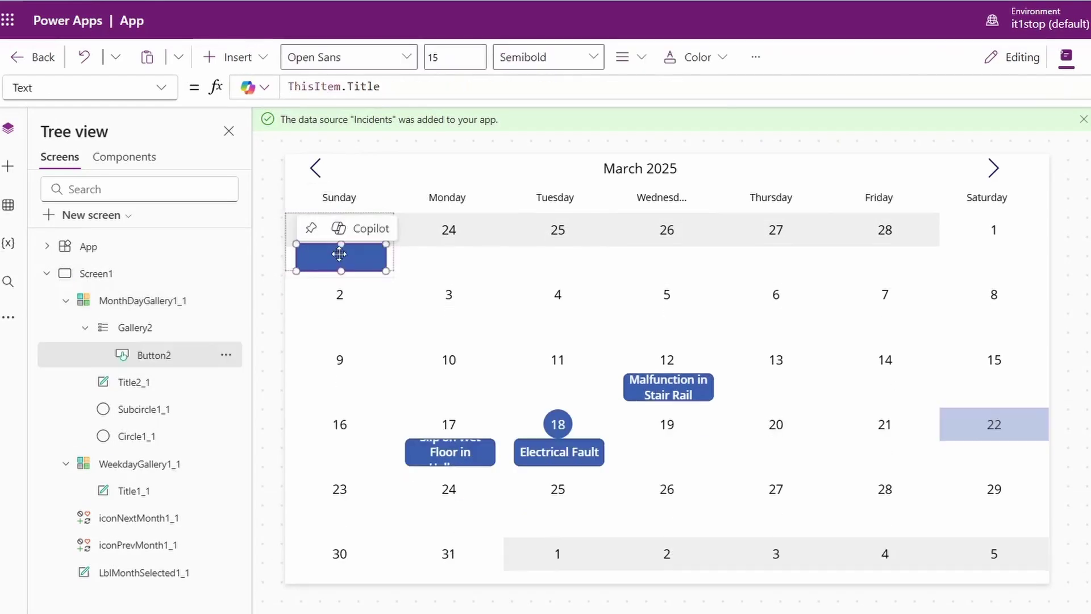
left_click(346, 223)
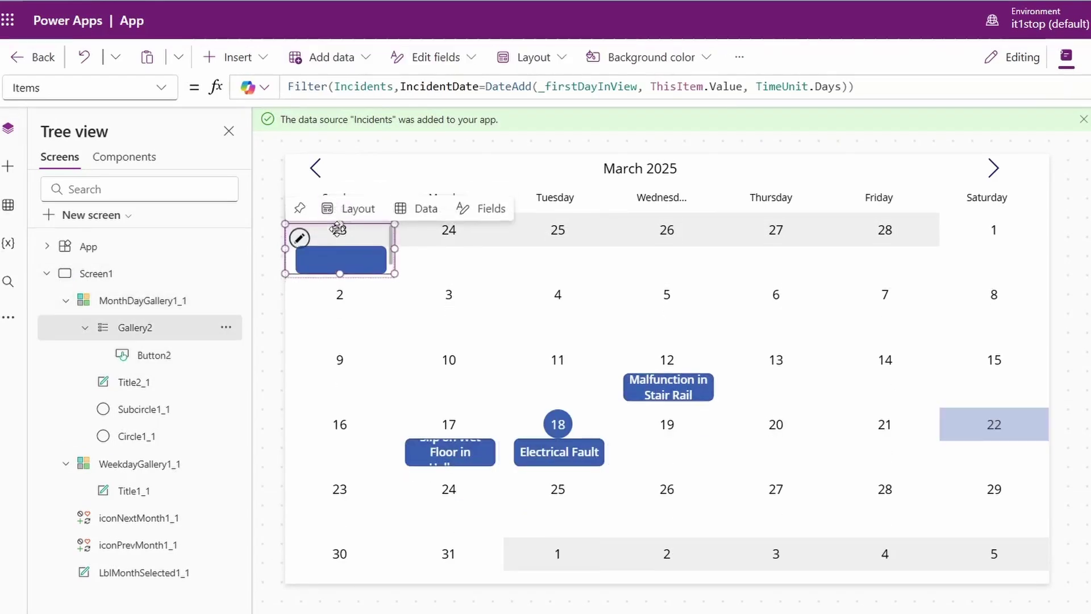
left_click_drag(338, 214, 338, 245)
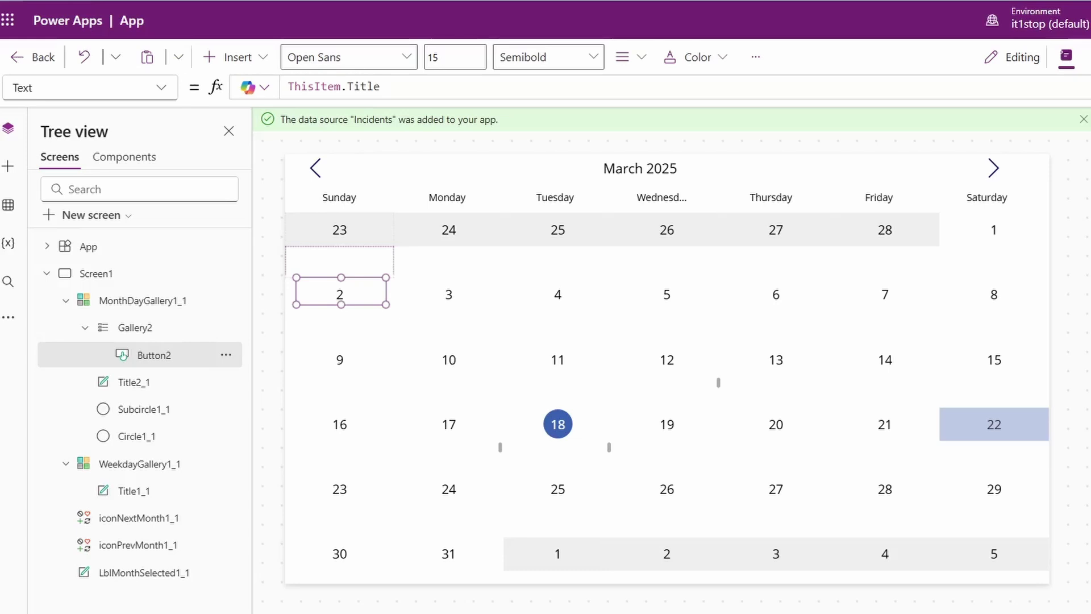
Preview the app, try selecting the first day cell and the Electrical Fault button, and return to editing
key("F5")
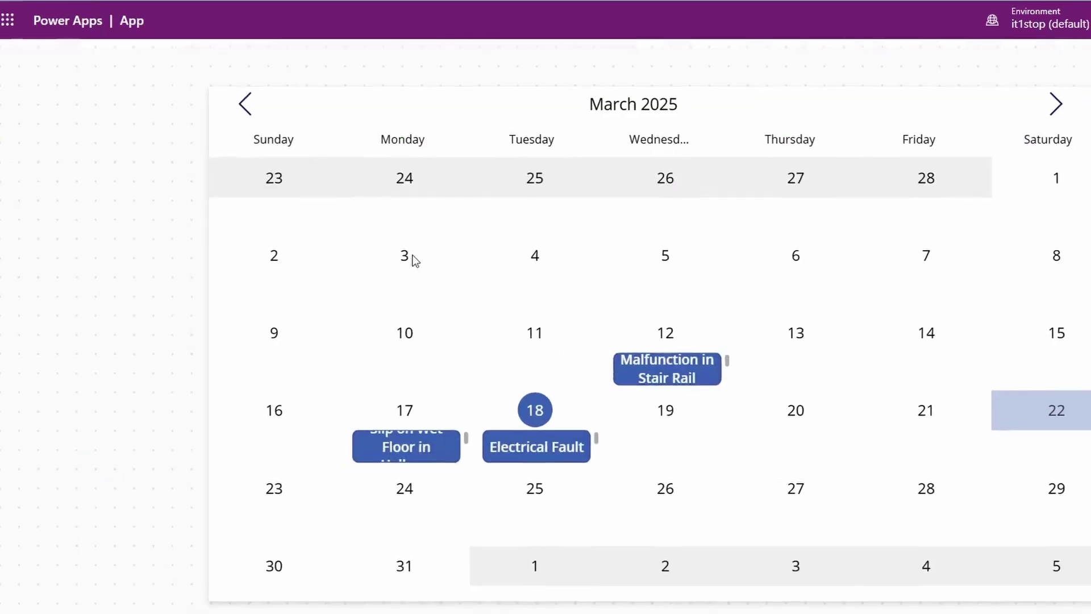
left_click(279, 173)
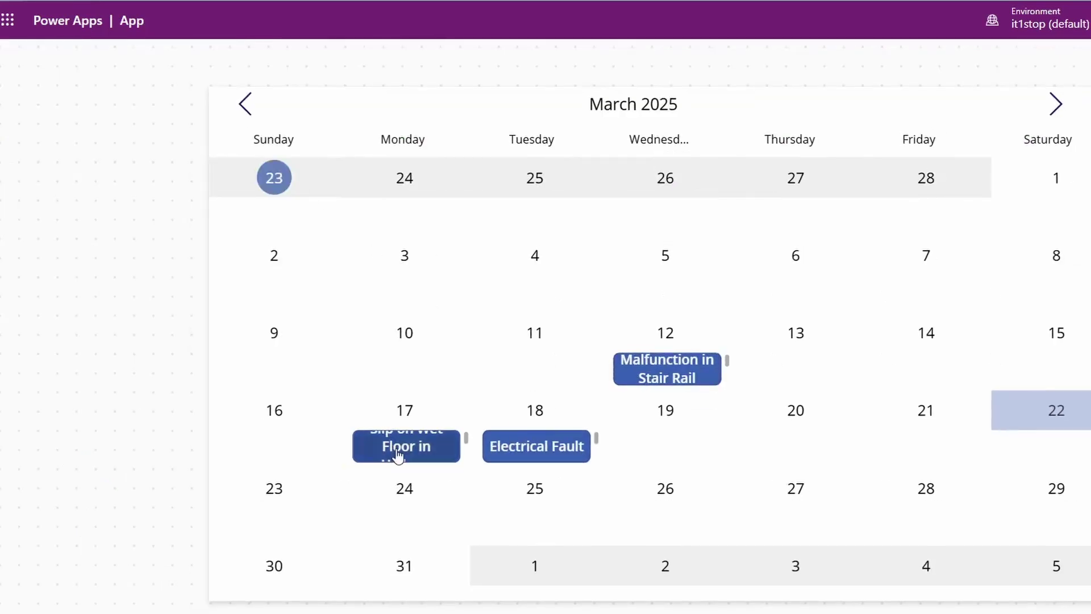
left_click(561, 450)
key("Escape")
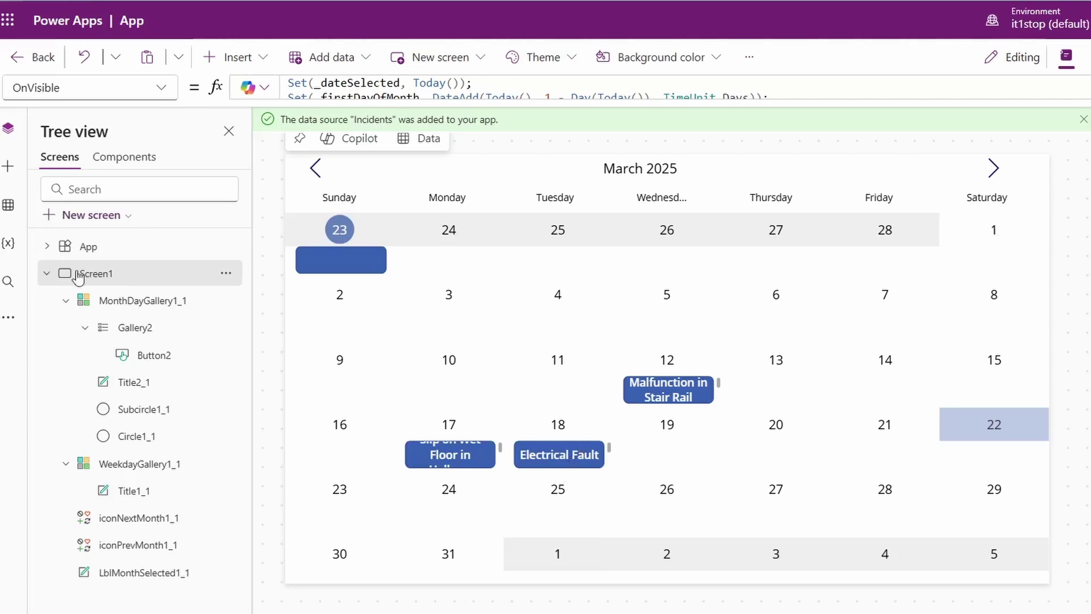
Add a new blank screen and insert an edit form on it
left_click(46, 273)
left_click(91, 214)
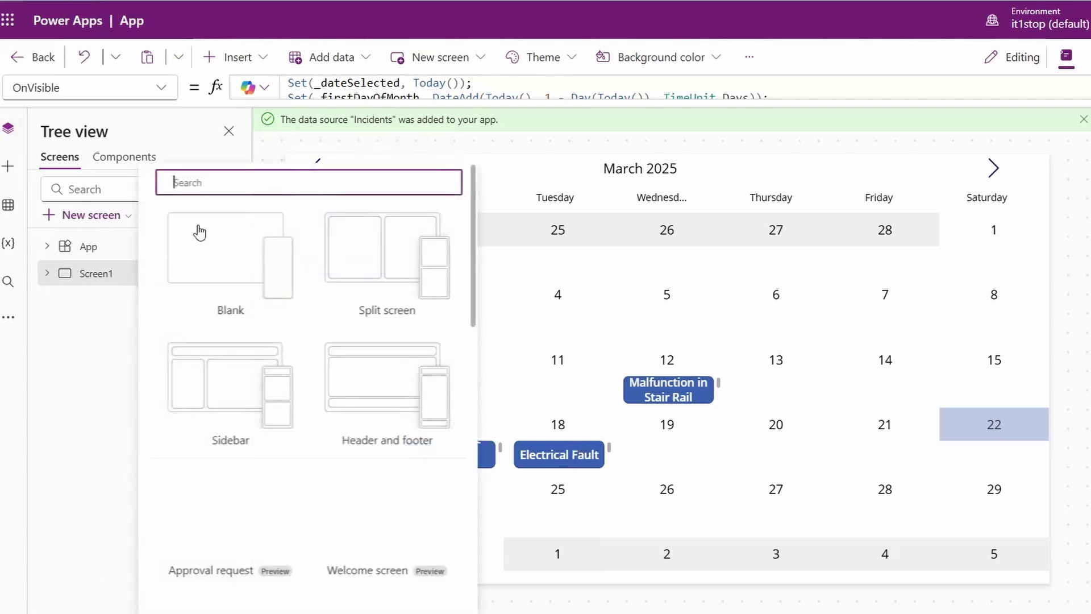
left_click(211, 239)
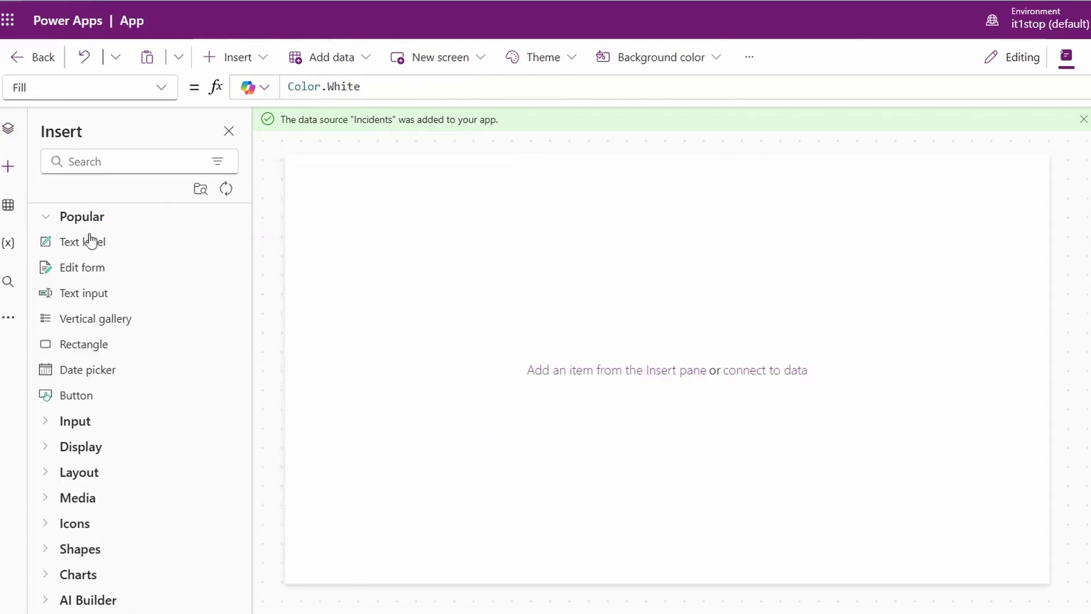
left_click(93, 280)
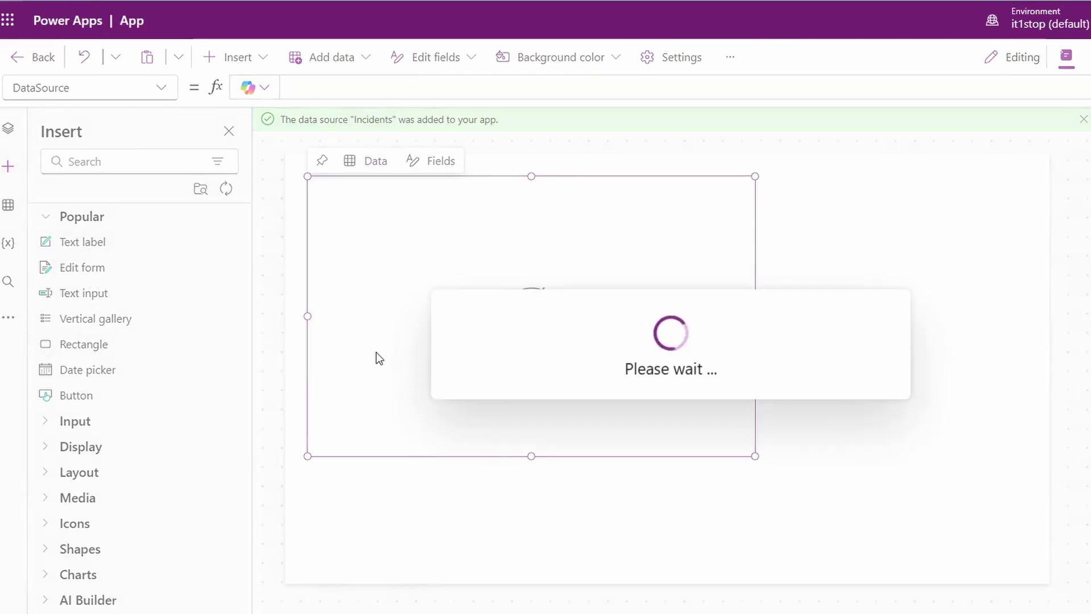
Remove the Content type field from the Incidents edit form
left_click(401, 226)
left_click(501, 229)
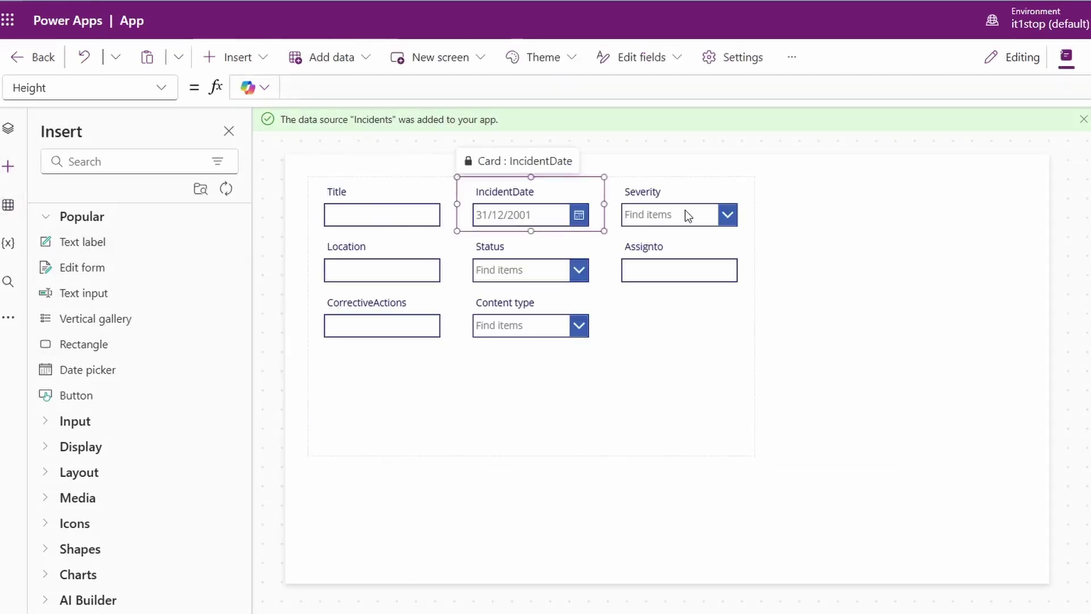
left_click(685, 213)
left_click(635, 270)
left_click(522, 269)
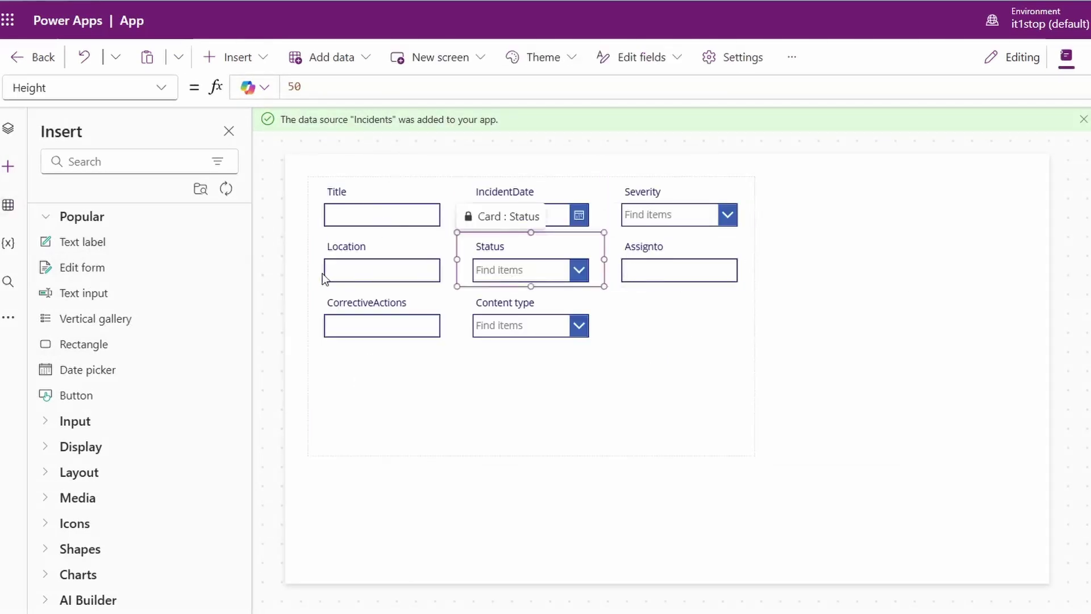
left_click(324, 273)
left_click(721, 414)
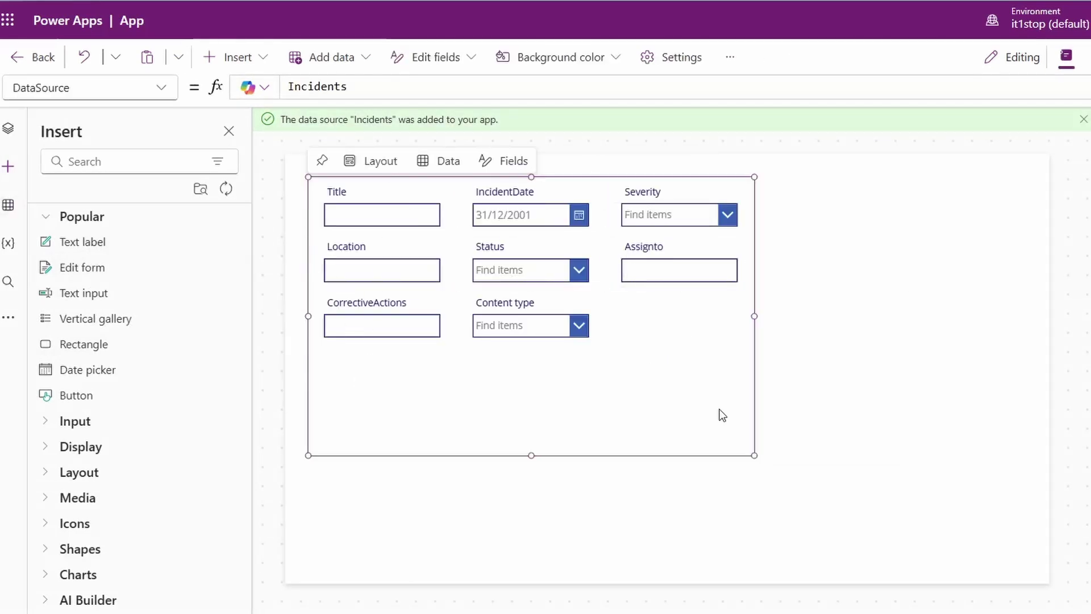
left_click(501, 164)
scroll(616, 462, "down", 2)
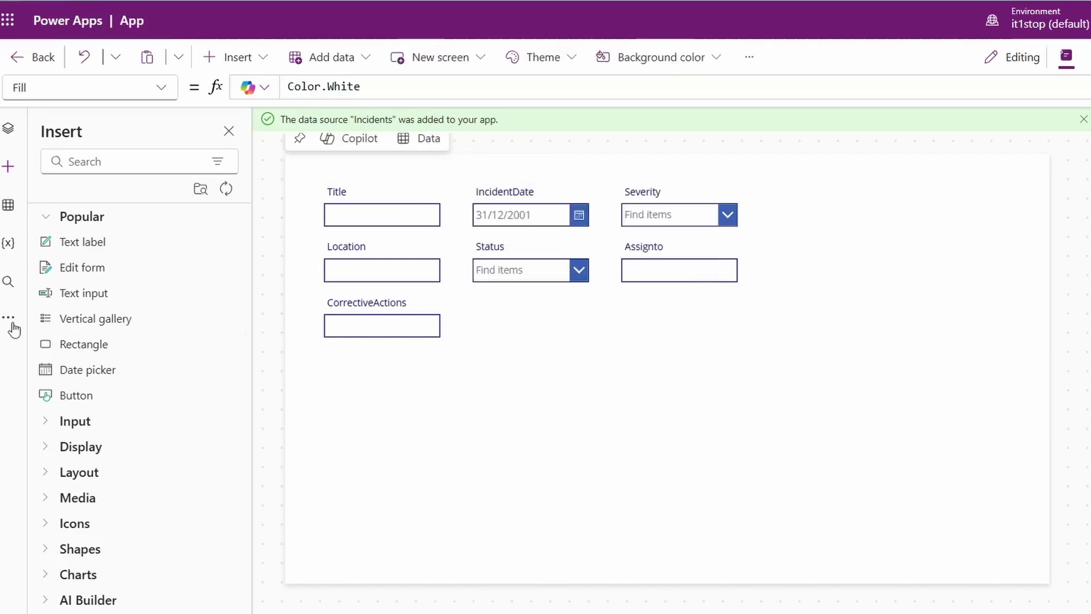
Insert a button beneath the form's fields and set its text to Submit
left_click(101, 162)
type("But")
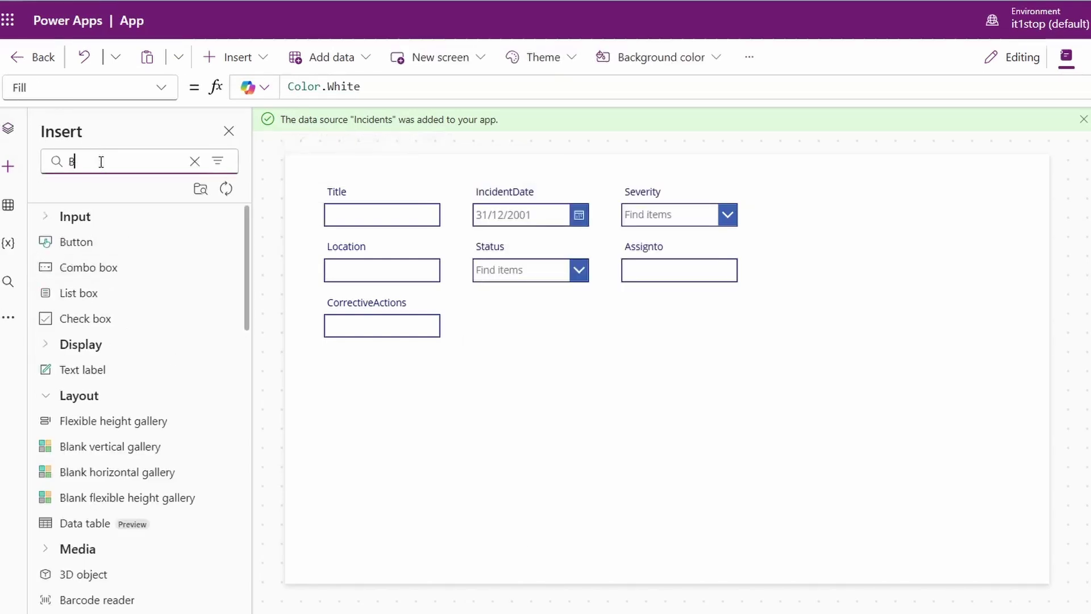
key("Return")
type("Submit")
Set the Submit button's OnSelect to submit Form1 with SubmitForm
left_click(941, 217)
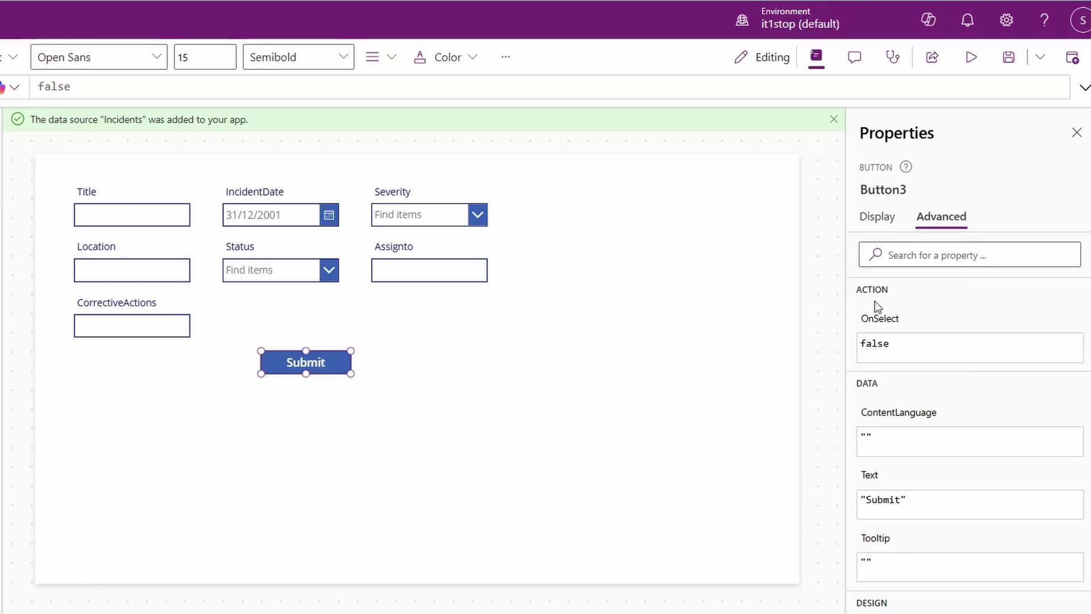
triple_click(261, 83)
type("SubmitForm(For")
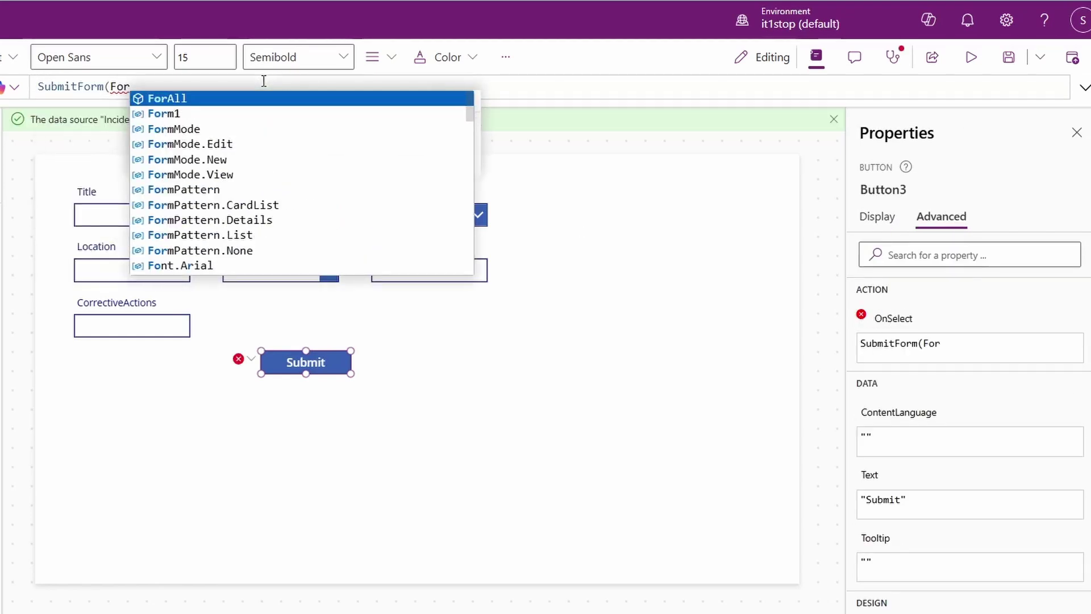
key("Down")
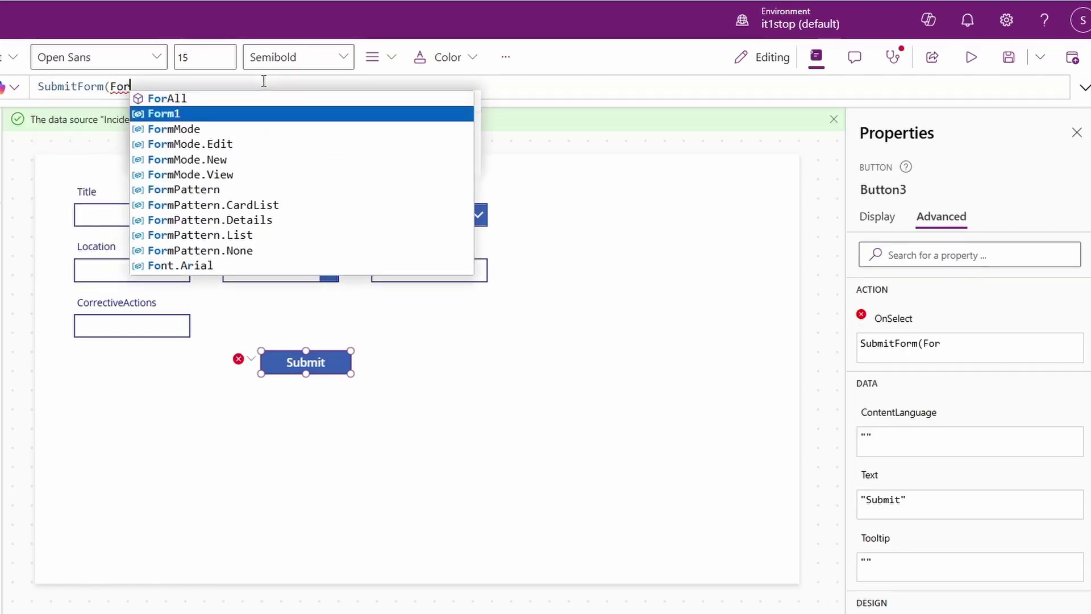
key("Tab")
Set Form1's OnSuccess to Notify("Details Saved Successfully",NotificationType.Success,1000); followed by Navigate(Screen1)
left_click(499, 327)
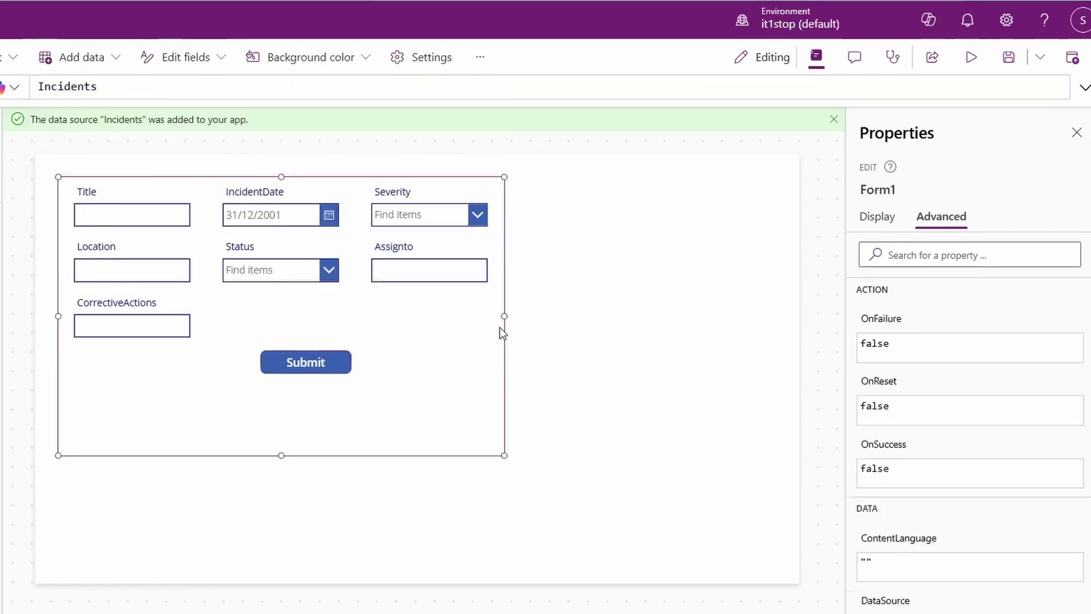
left_click(901, 348)
double_click(51, 86)
type("Noti")
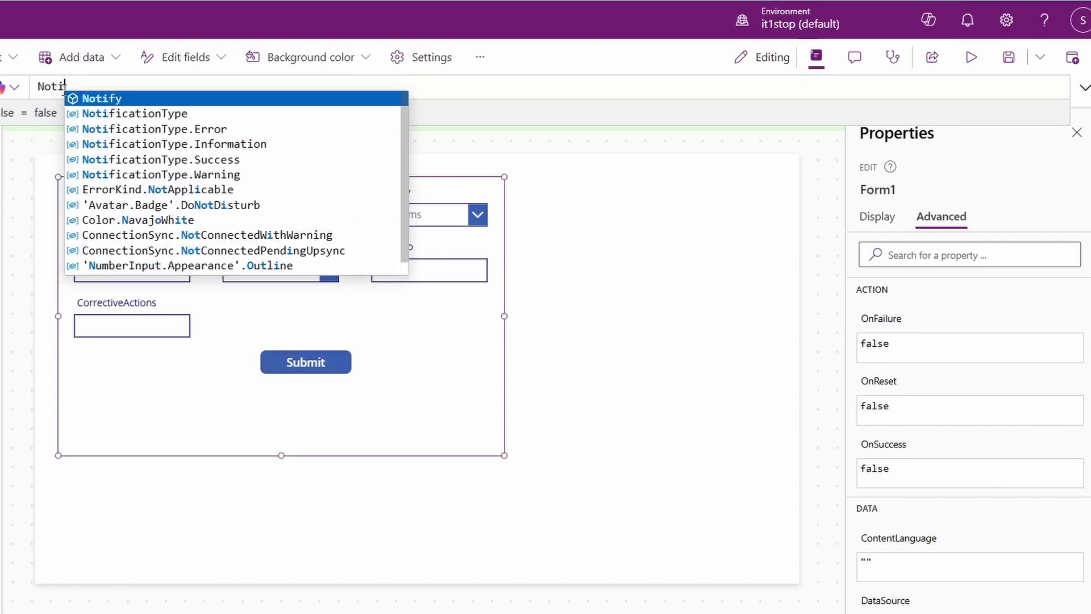
type("fy(\"Deatils Saved Successfully\",")
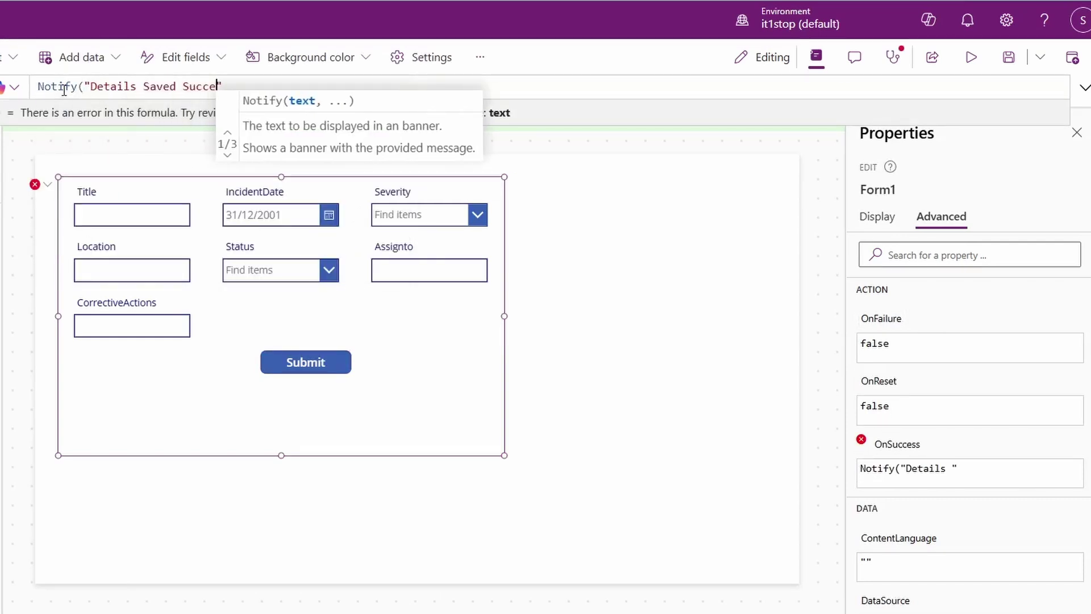
key("Down")
key("Down")
key("Tab")
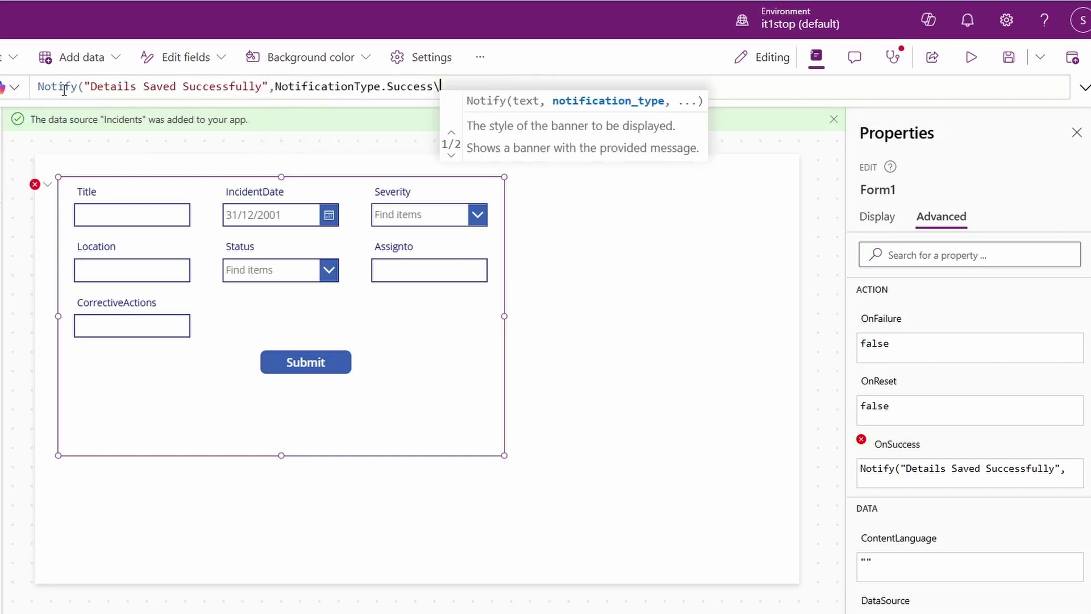
type(",")
type("1000);")
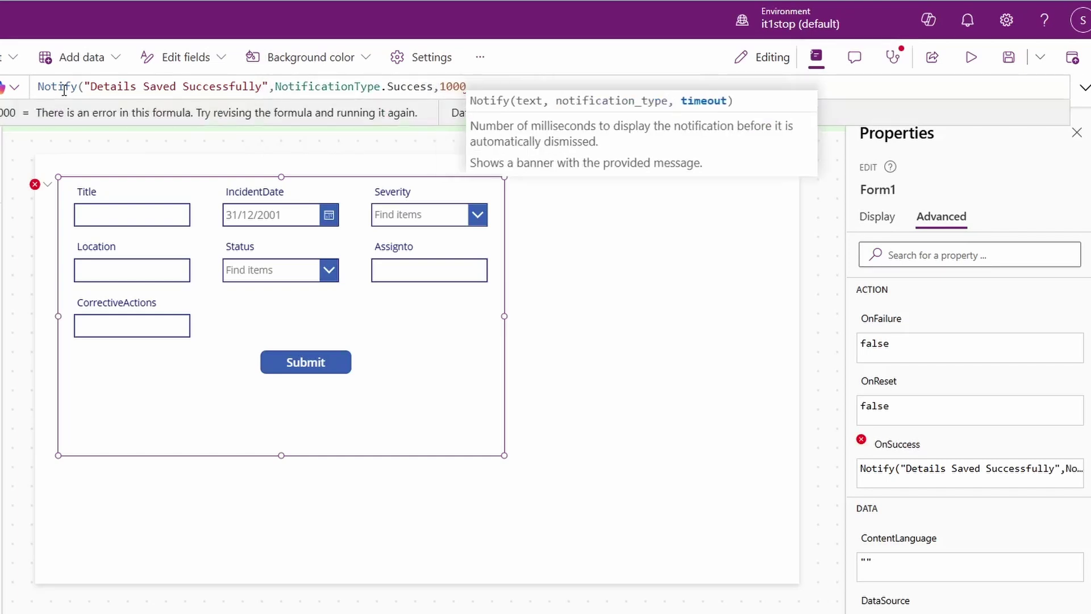
key("shift+Return")
type("Navigate(Screen1)")
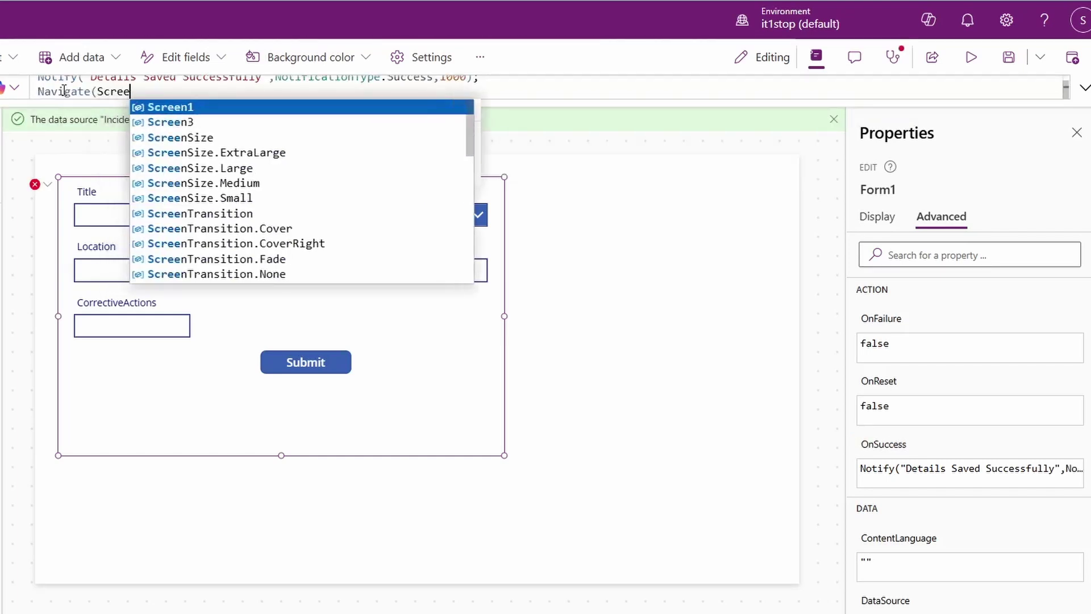
Rename the screen holding the edit form as FormScreen
left_click(819, 247)
left_click(886, 189)
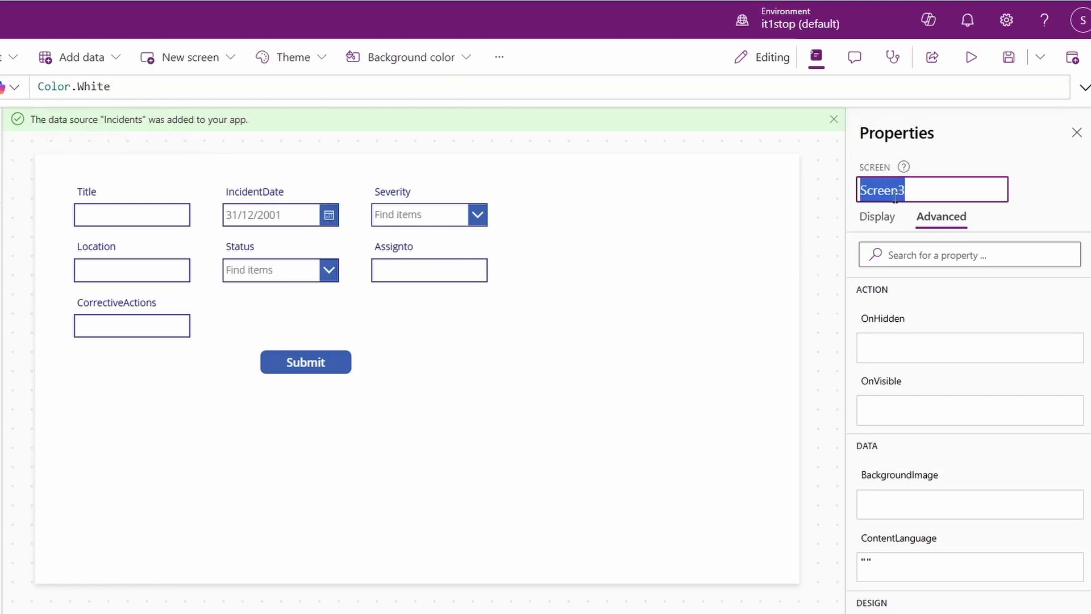
type("FormScreen")
key("Return")
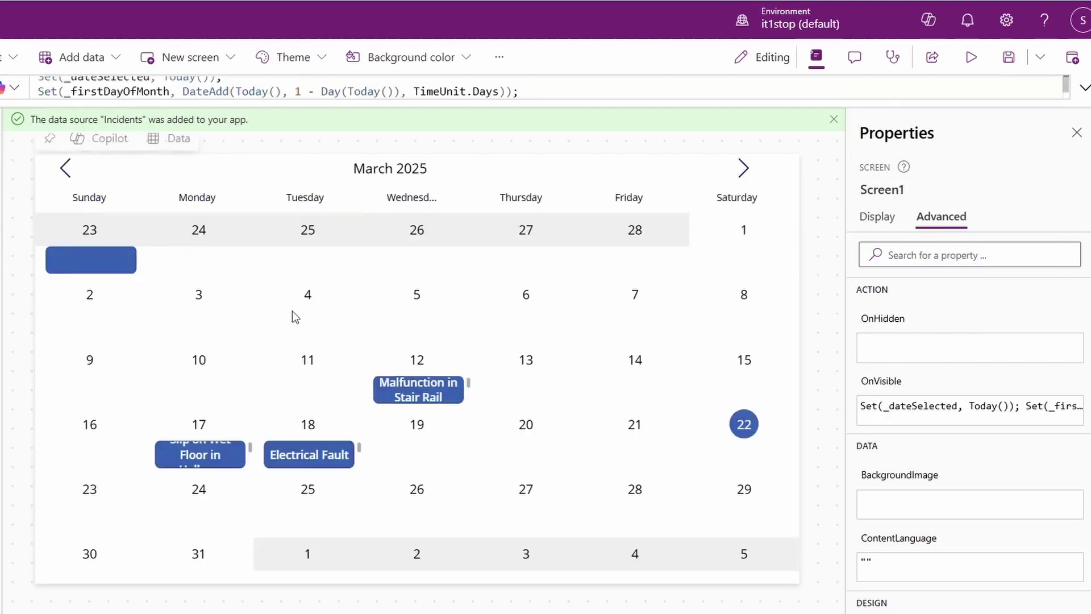
Extend the calendar incident button's OnSelect after Select(Parent) with Set(varitem,ThisItem); and Navigate to FormScreen
left_click(91, 259)
left_click(888, 335)
left_click(257, 90)
type(";")
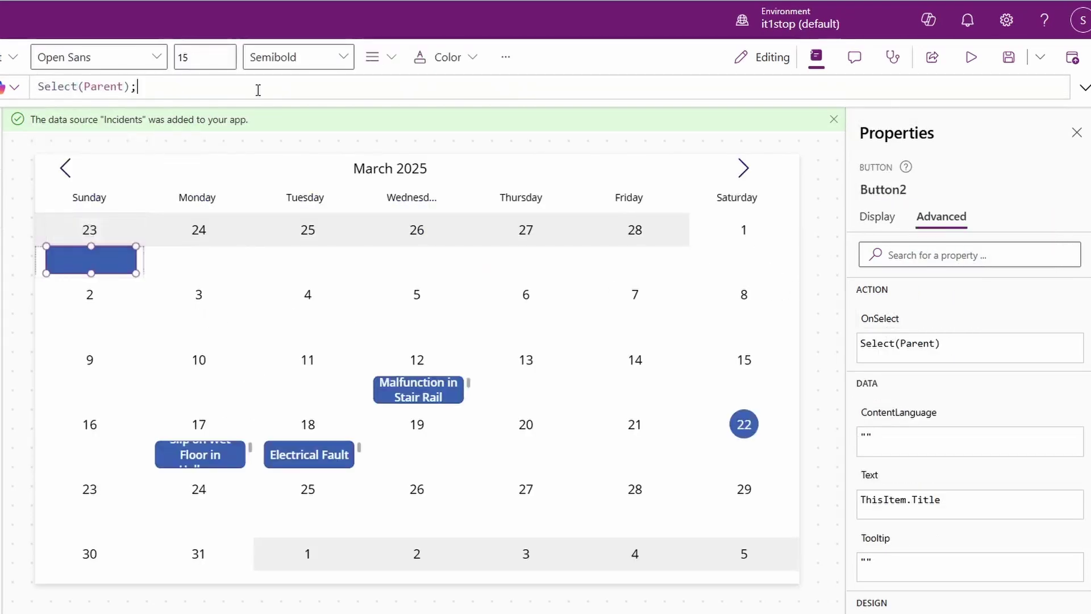
key("shift+Return")
type("Set(varite,")
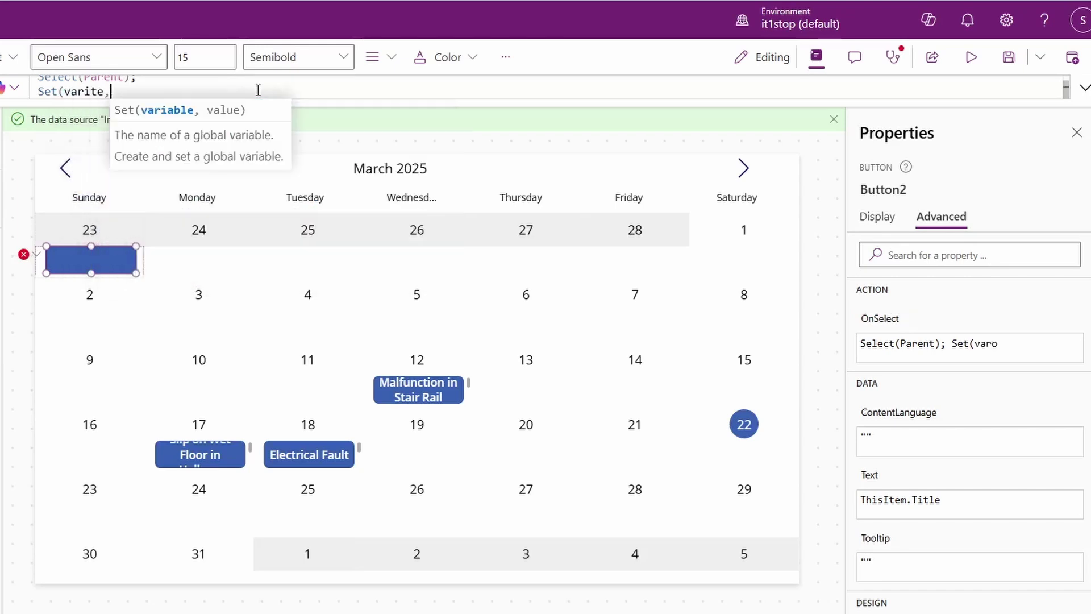
key("BackSpace")
type("m,ThisItem")
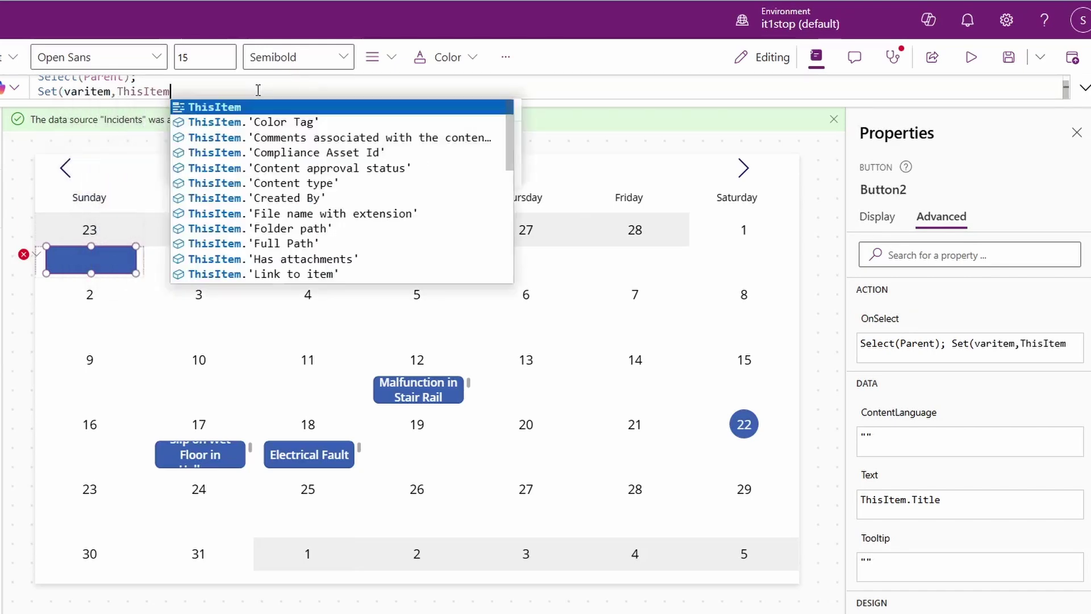
type(");")
key("shift+Return")
type("Navigate(FormScr")
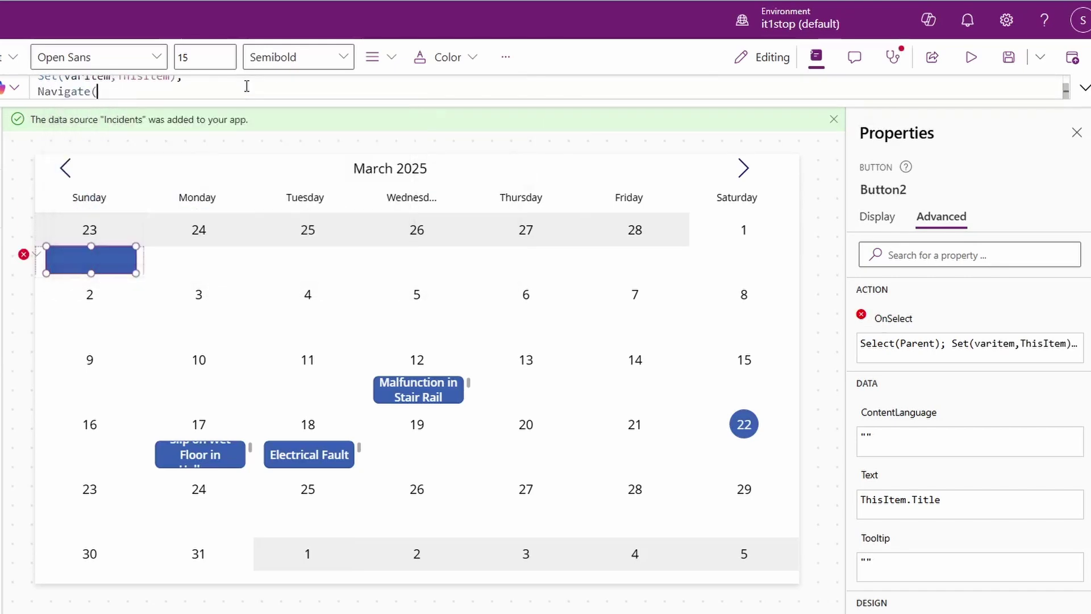
Rename the calendar's Screen1 as CalendarScreen
left_click(796, 208)
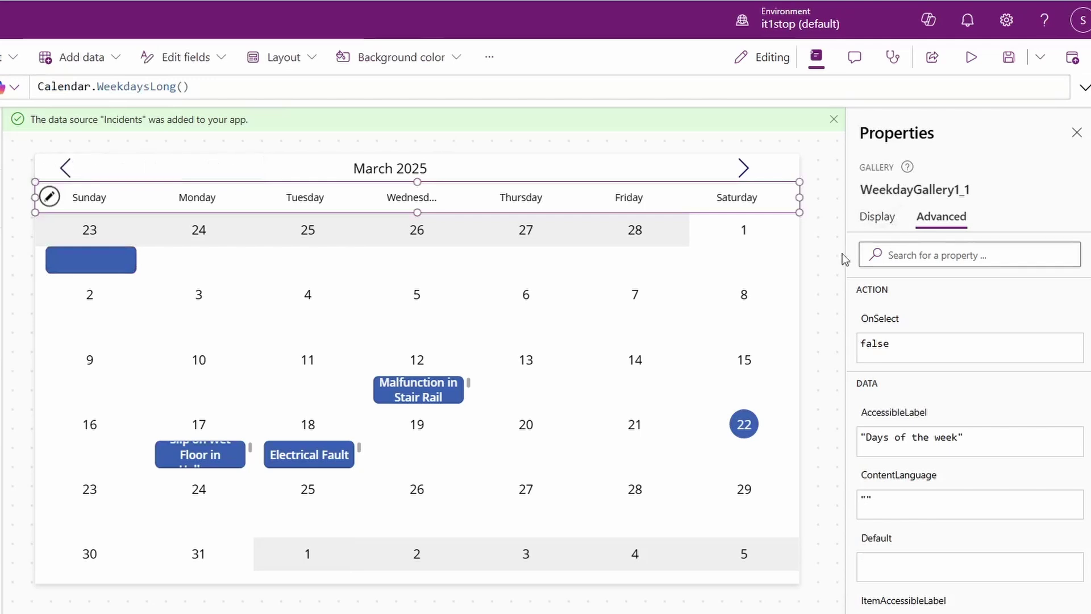
key("Escape")
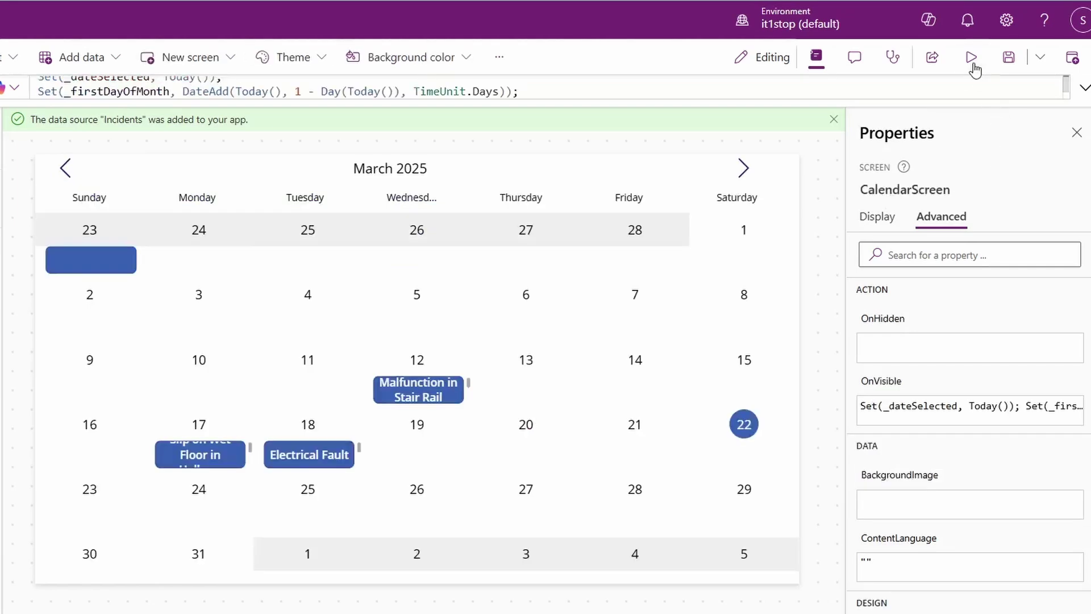
Preview the calendar, open the Malfunction in Stair Rail incident, and return to editing
left_click(973, 65)
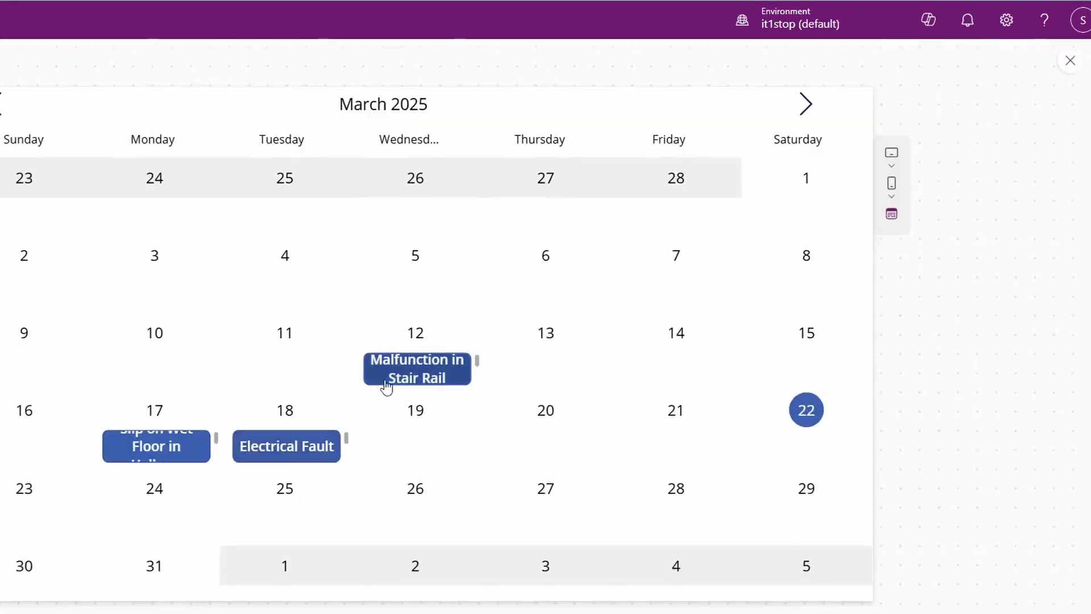
left_click(417, 375)
right_click(1073, 76)
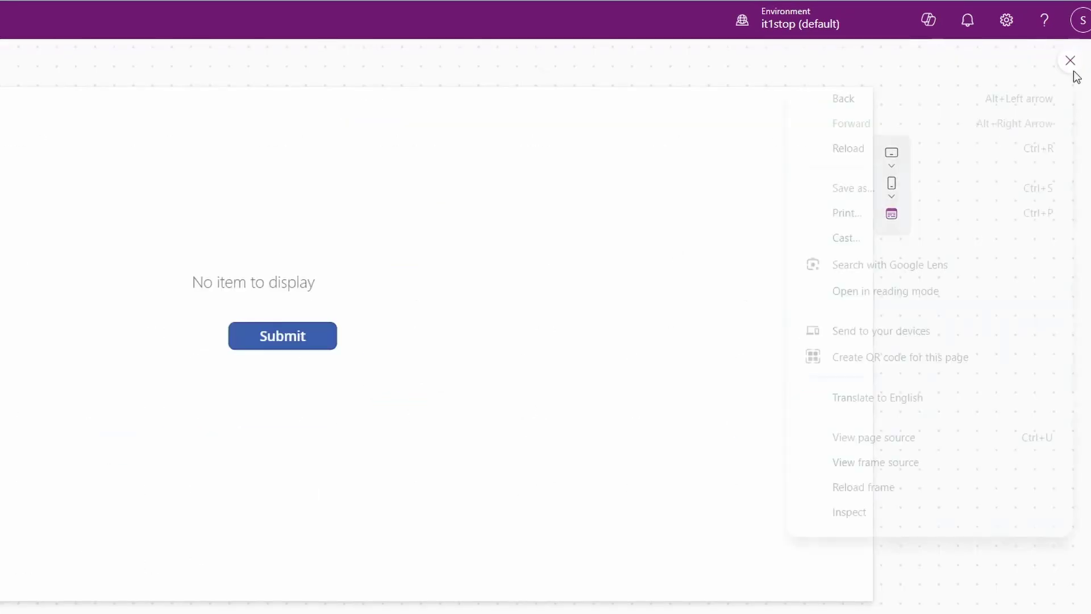
left_click(1071, 66)
left_click(1070, 61)
left_click(601, 401)
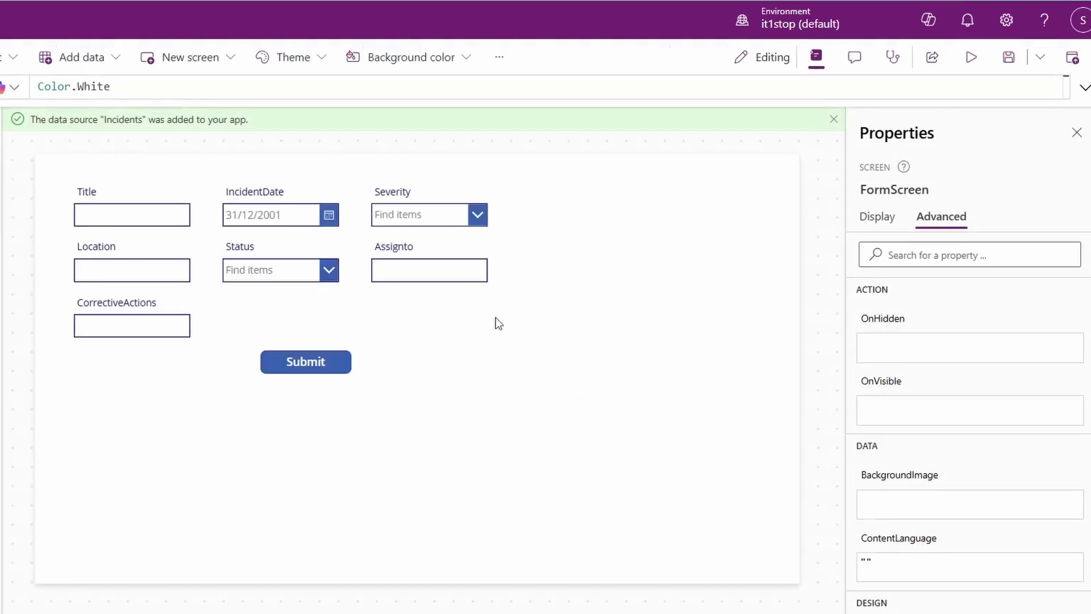
Set Form1's Item property to LookUp(Incidents,ID=varitem.ID), and leave the preview of the form
left_click(496, 317)
scroll(953, 434, "down", 4)
scroll(934, 449, "up", 3)
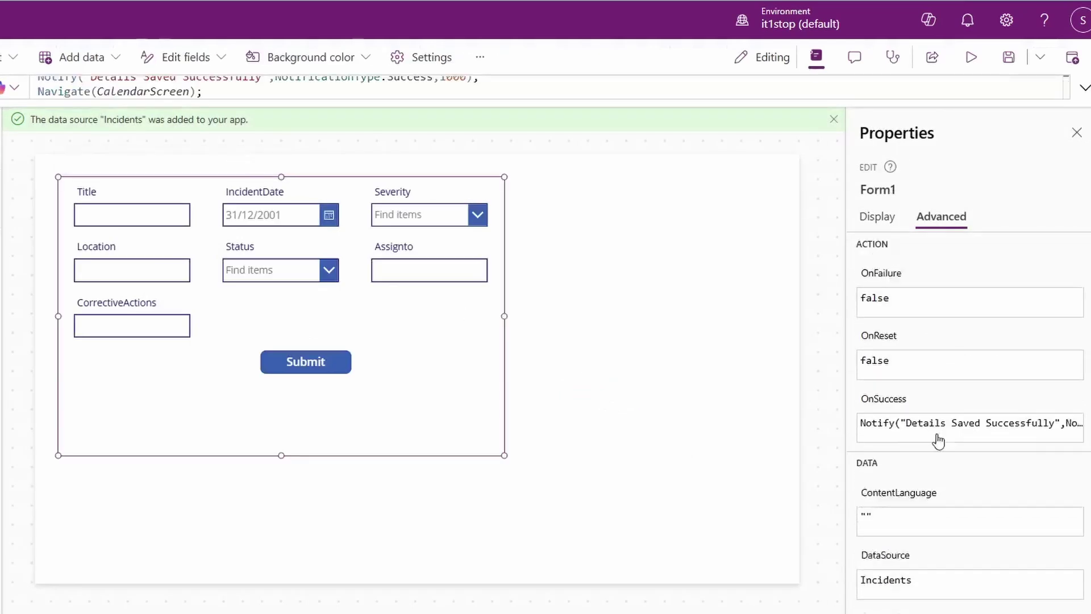
scroll(903, 444, "down", 3)
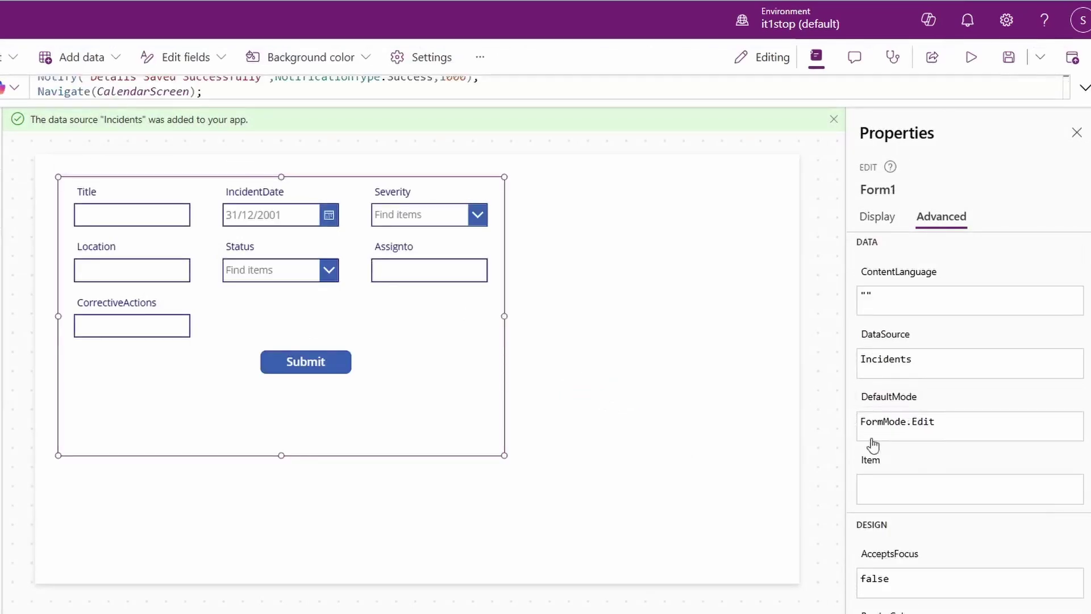
left_click(926, 496)
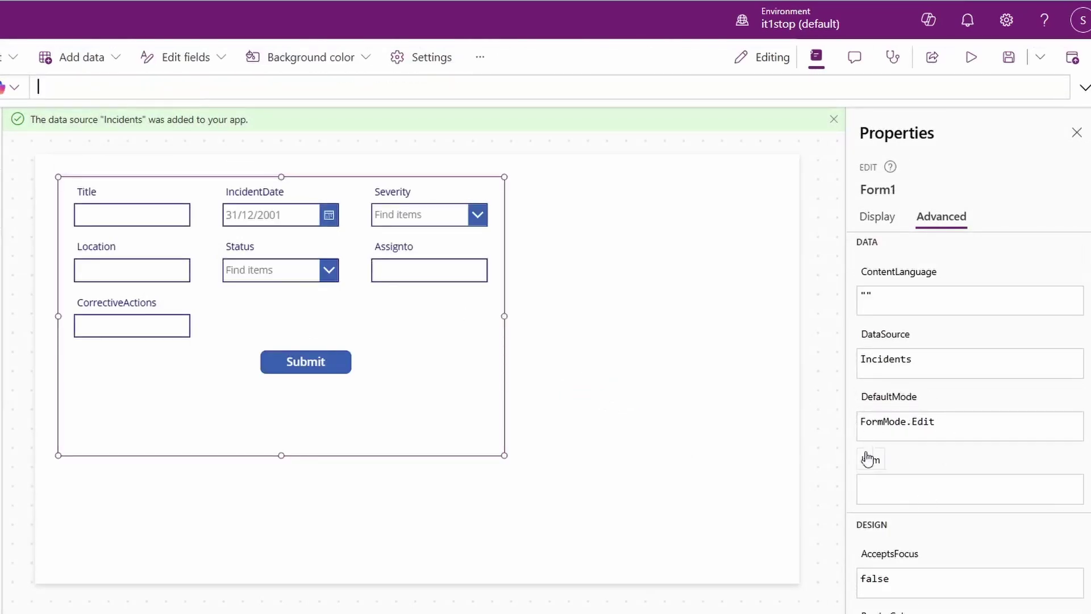
left_click(111, 90)
type("LookUp(I")
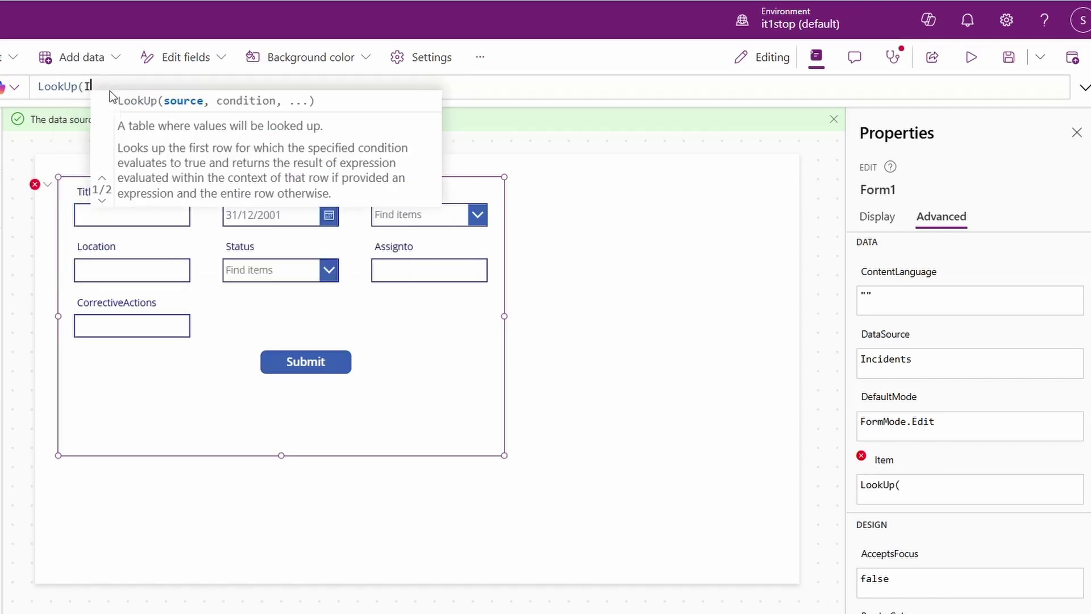
type("ncidents,ID")
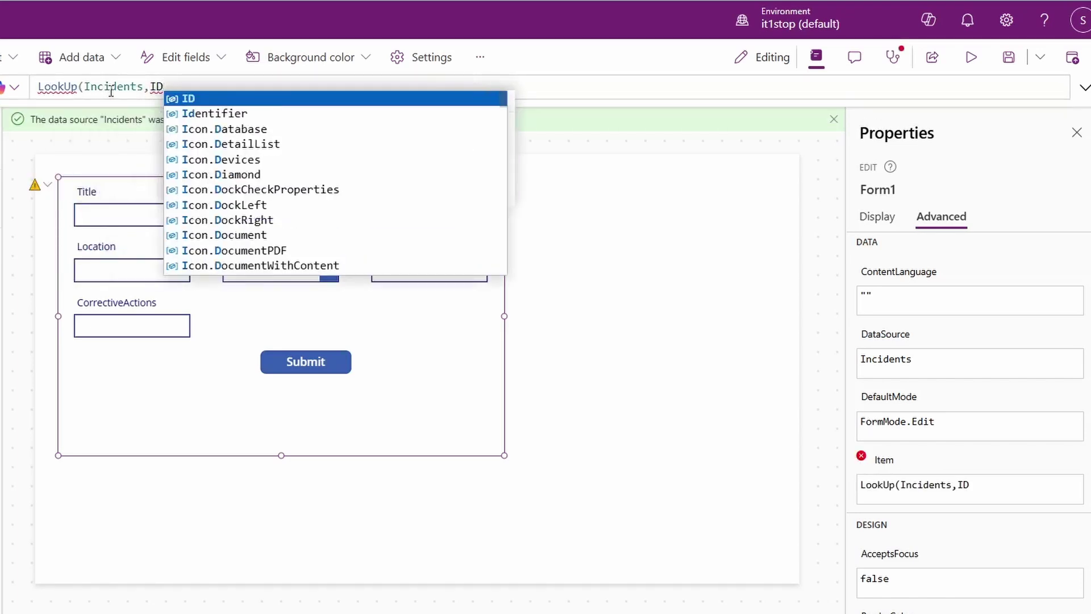
type("=varItem.ID")
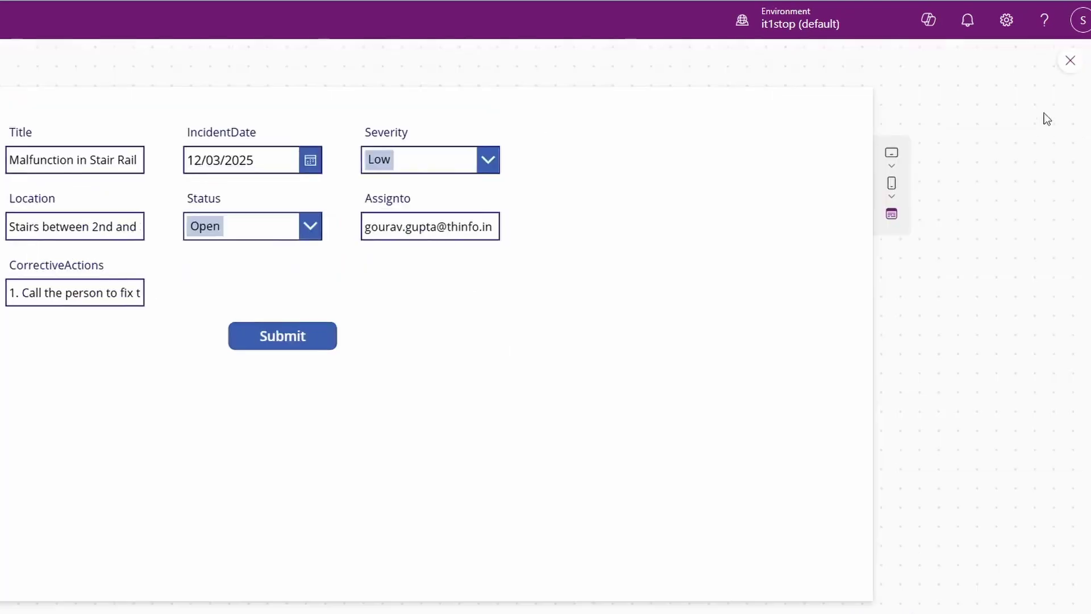
left_click(1069, 60)
Insert a rectangle as a header bar across the top of FormScreen and move the form below it
left_click(8, 166)
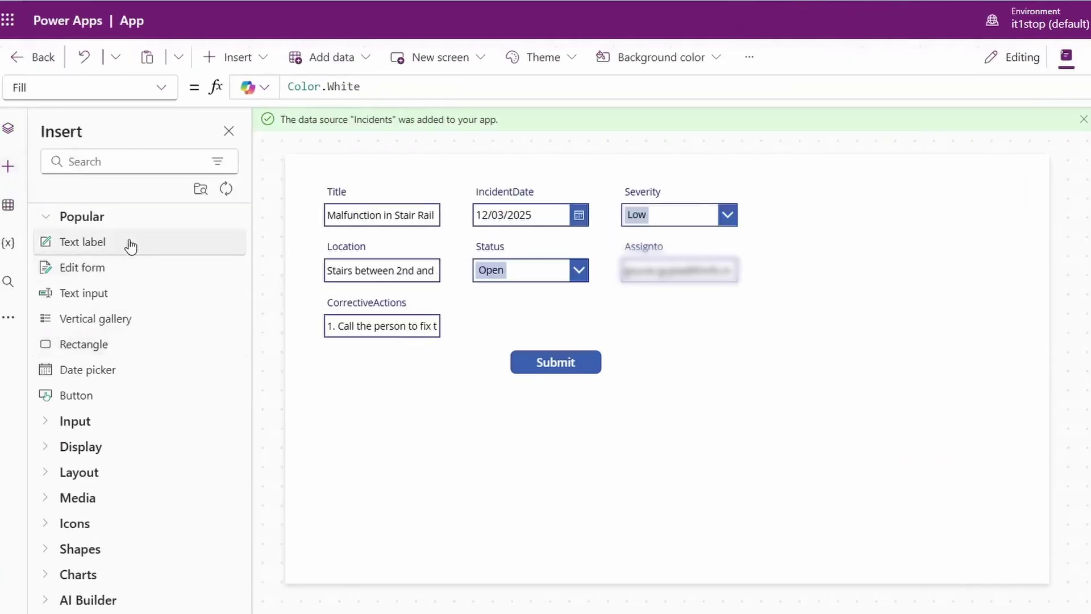
left_click(129, 163)
type("Rect")
left_click_drag(458, 456, 467, 481)
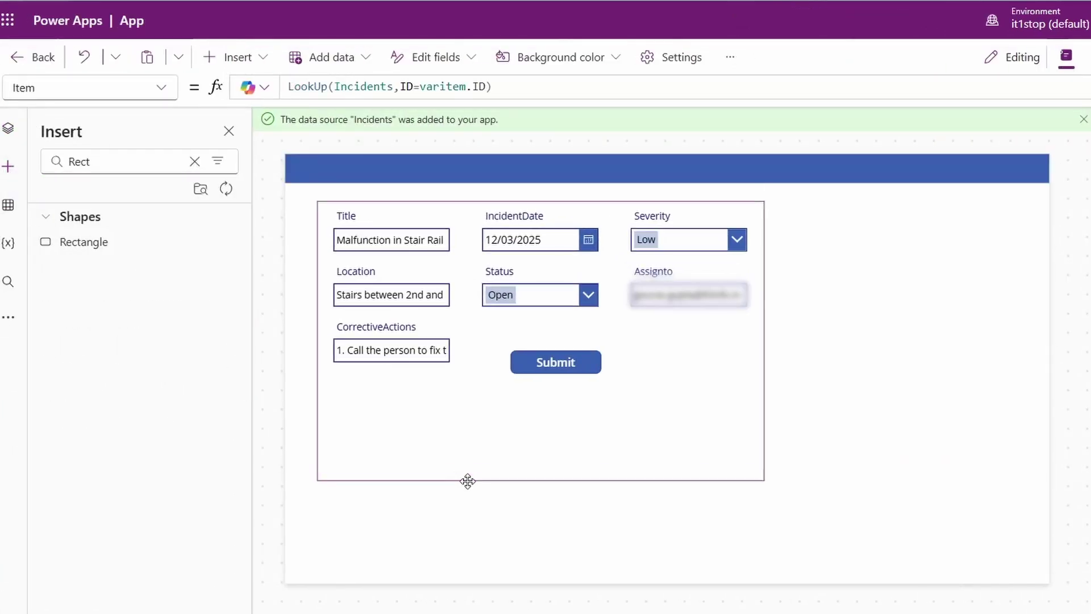
Insert a Back arrow icon at the left end of the header bar on FormScreen
double_click(81, 165)
type("bac")
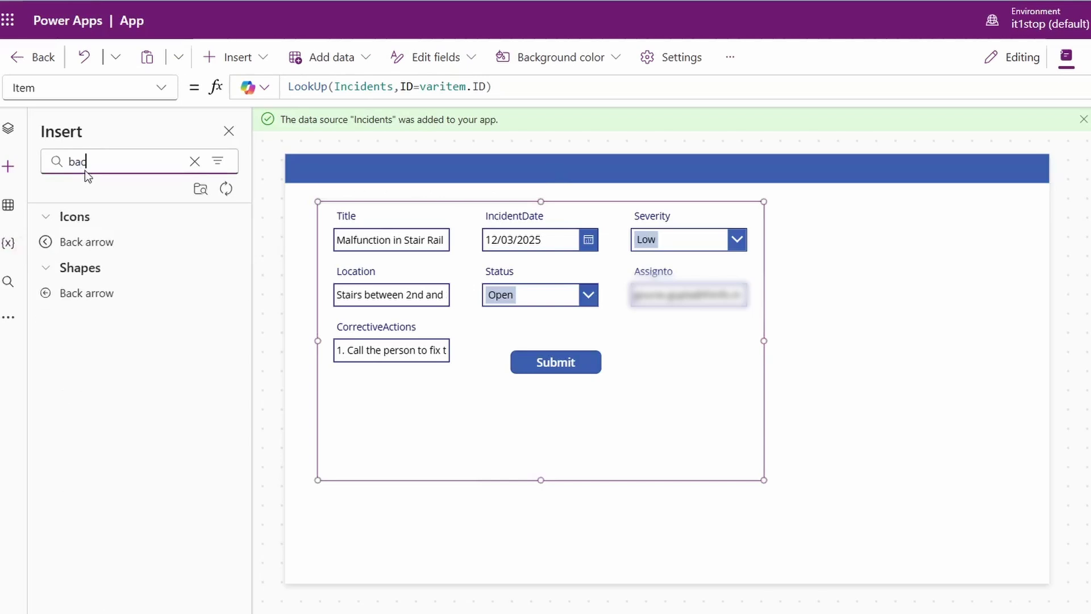
left_click(86, 242)
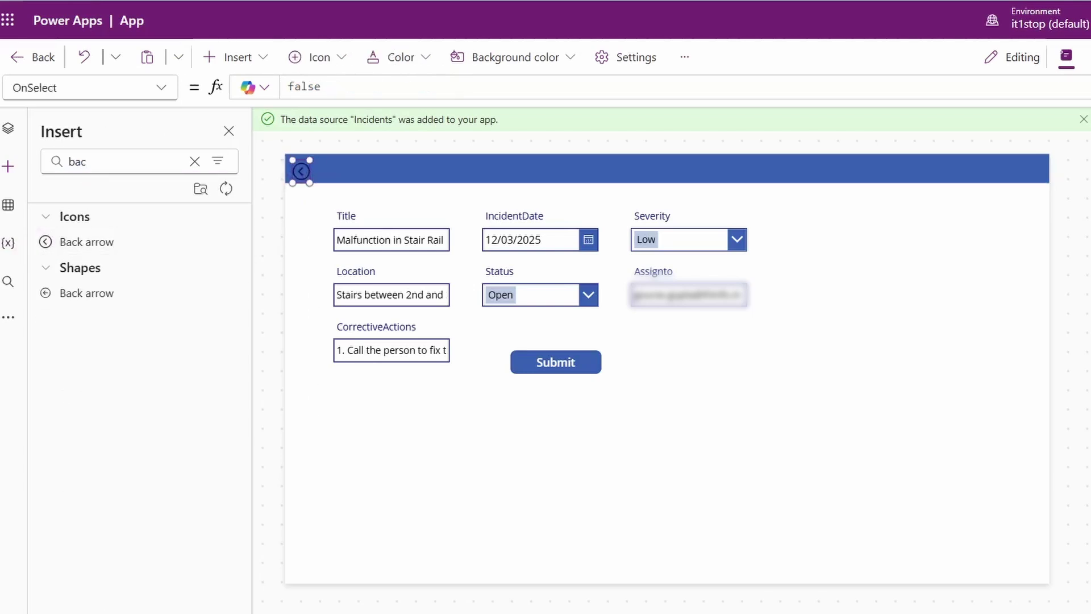
Make the back arrow icon on FormScreen white and set its OnSelect to navigate to CalendarScreen
scroll(965, 397, "down", 2)
left_click(1026, 439)
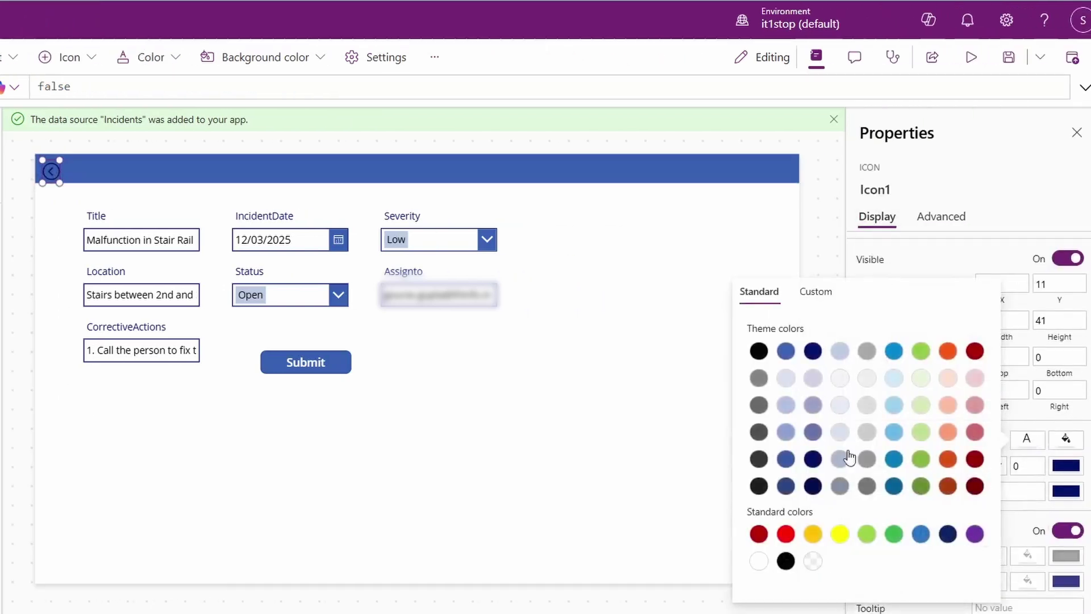
left_click(941, 216)
left_click(903, 344)
key("ctrl+a")
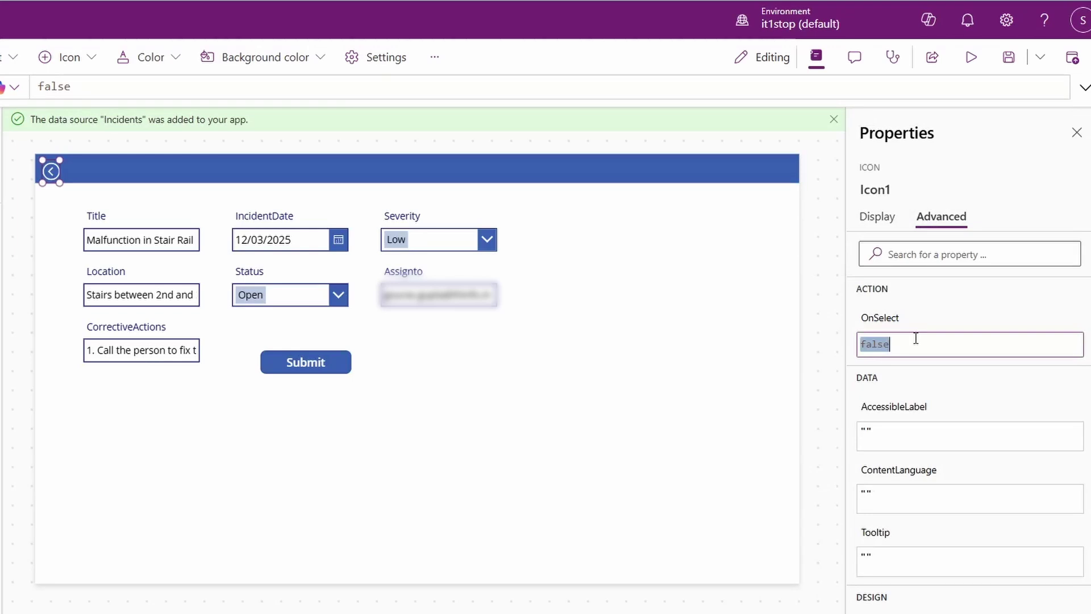
type("Navigate(Cale")
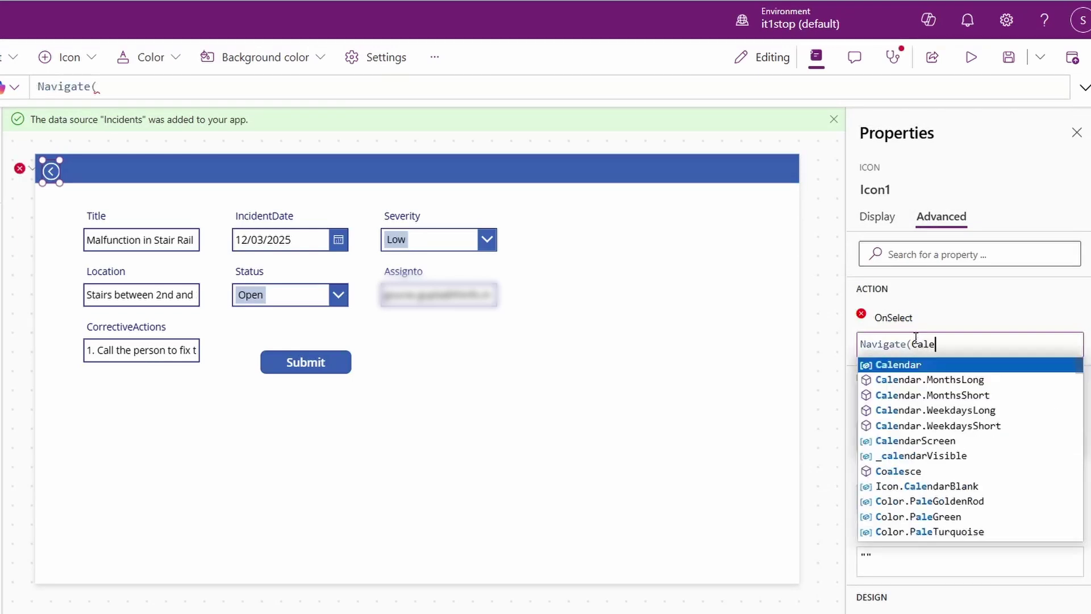
Preview the form, change the Malfunction in Stair Rail incident's date to 14/03/2025, submit it, and return to editing
key("F5")
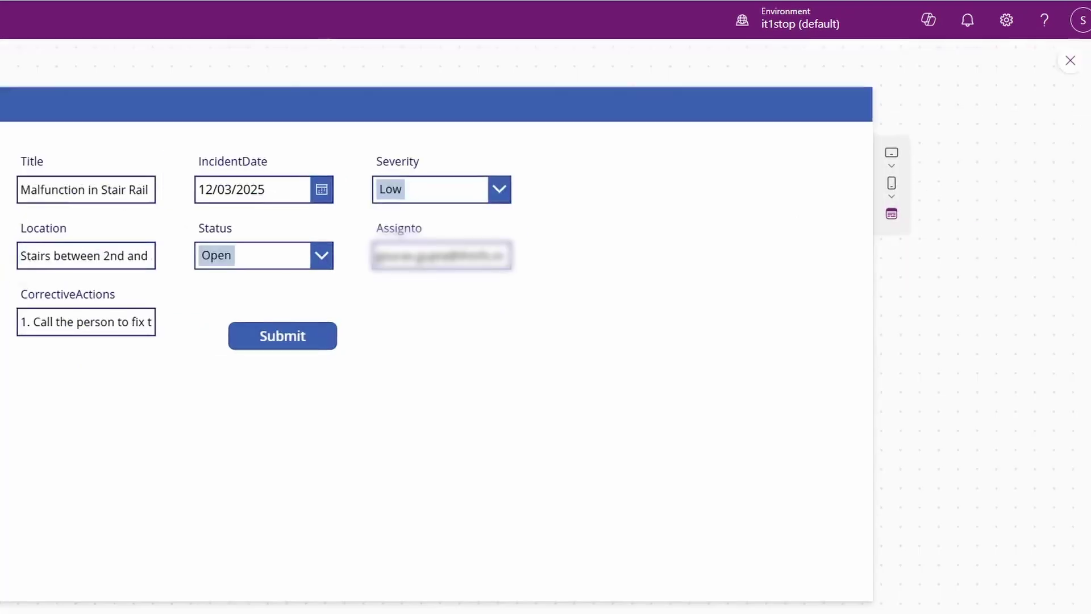
left_click(380, 373)
left_click(320, 190)
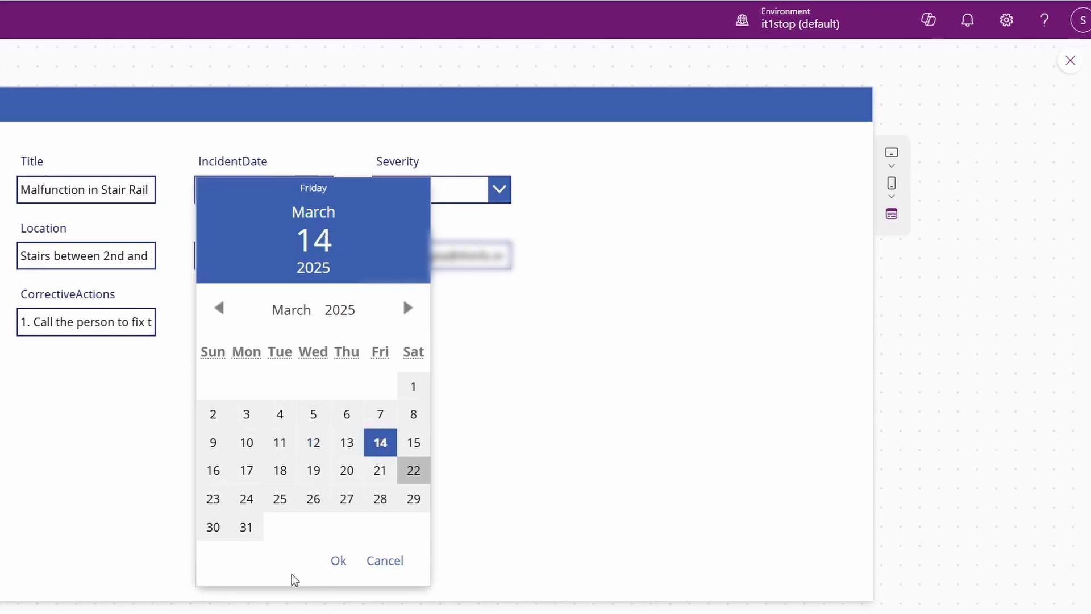
left_click(336, 559)
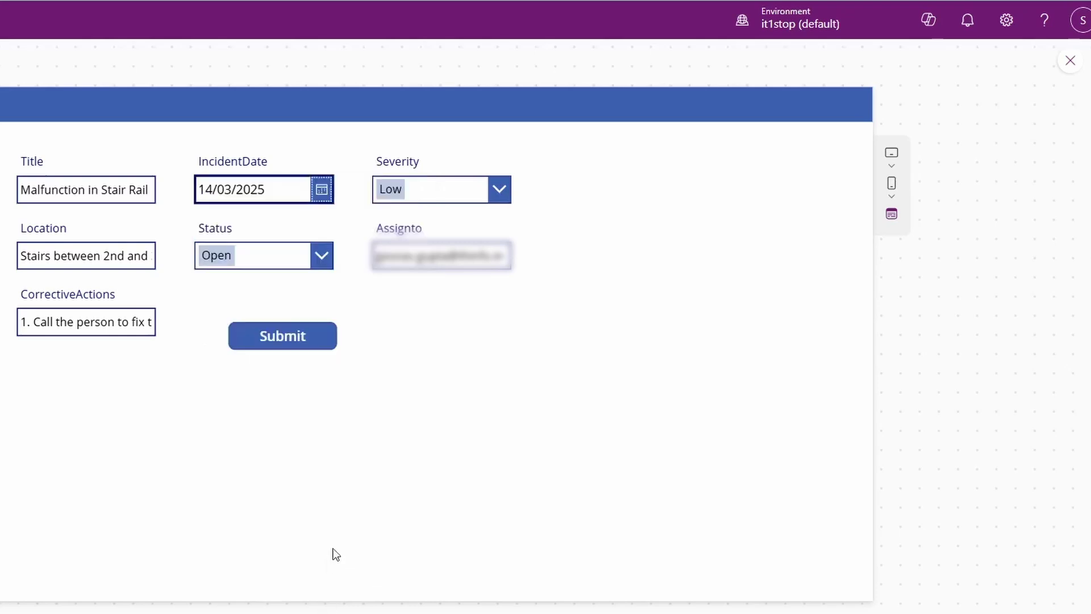
left_click(245, 342)
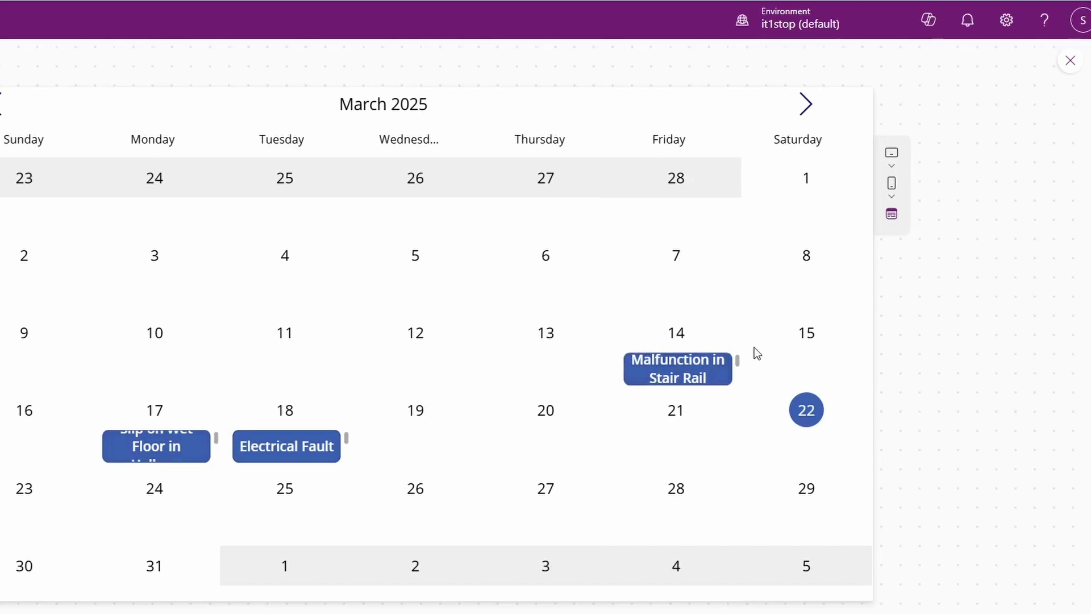
left_click(1069, 60)
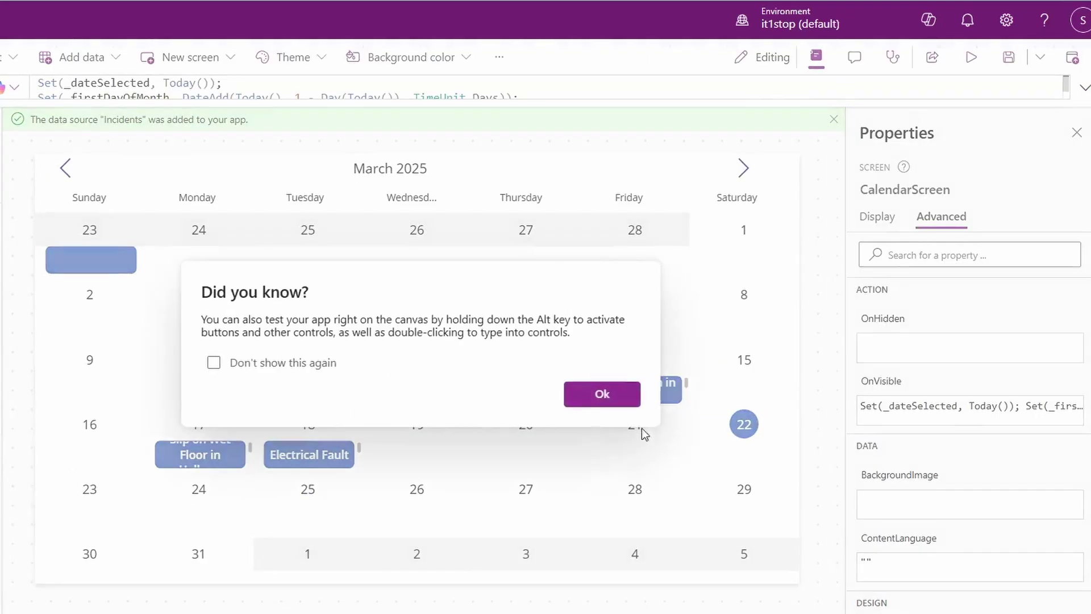
left_click(600, 395)
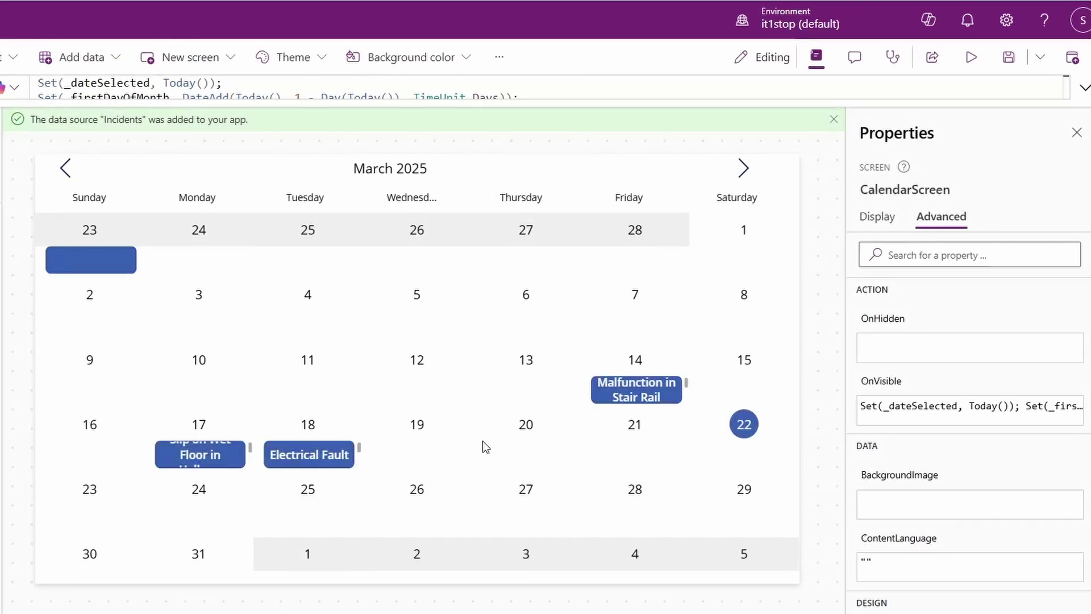
In Button2's OnSelect, append Switch(ThisItem.Severity.Value,"Low",Color.DarkGreen,"Medium",Color.Orange,"High",Color.DarkRed) below the Navigate line
left_click(437, 418)
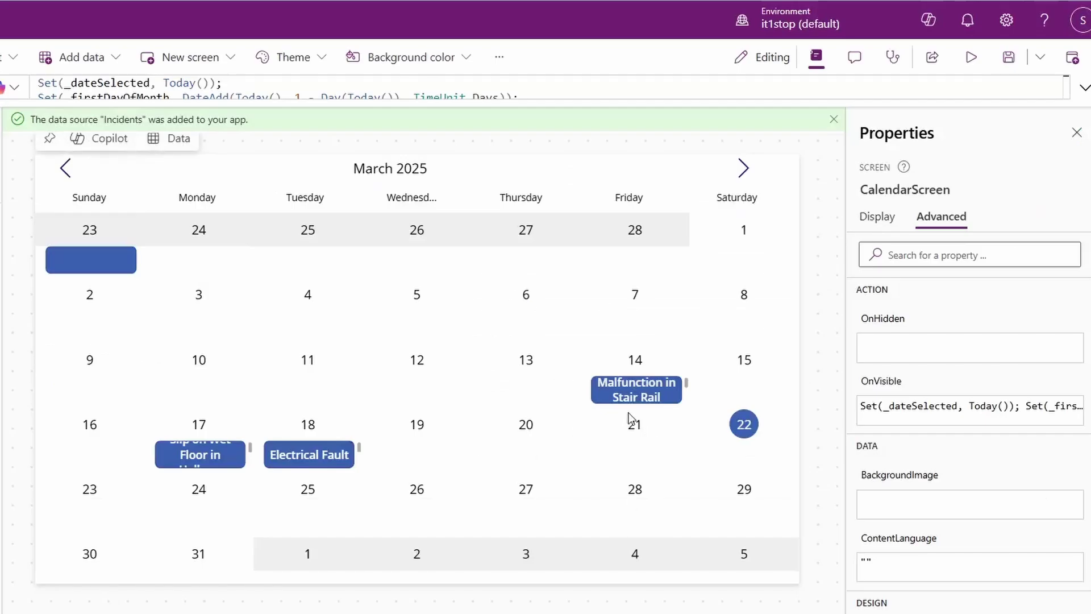
left_click(114, 262)
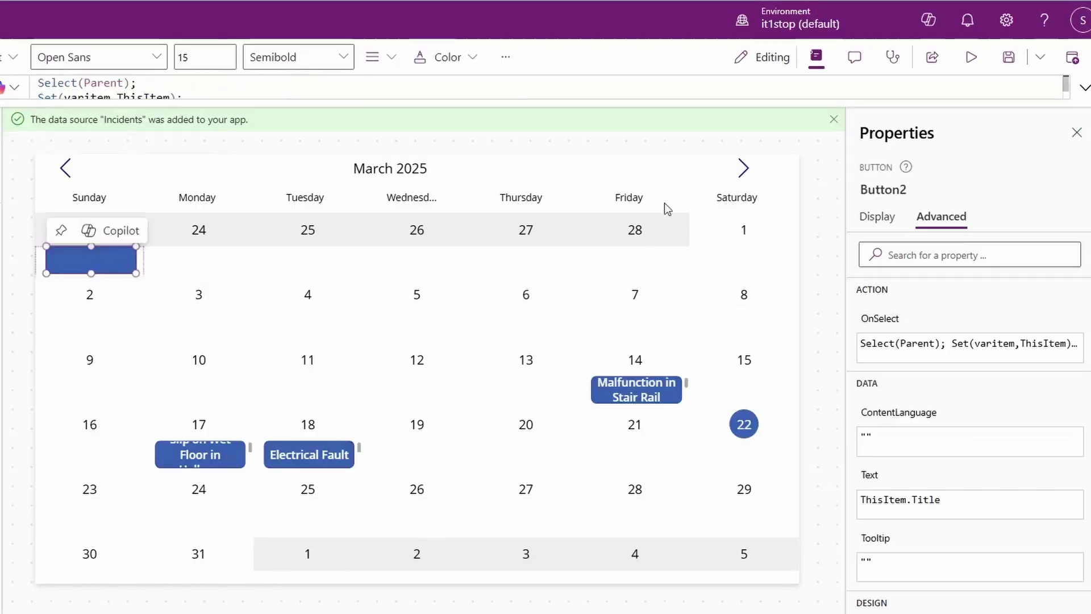
left_click(1084, 87)
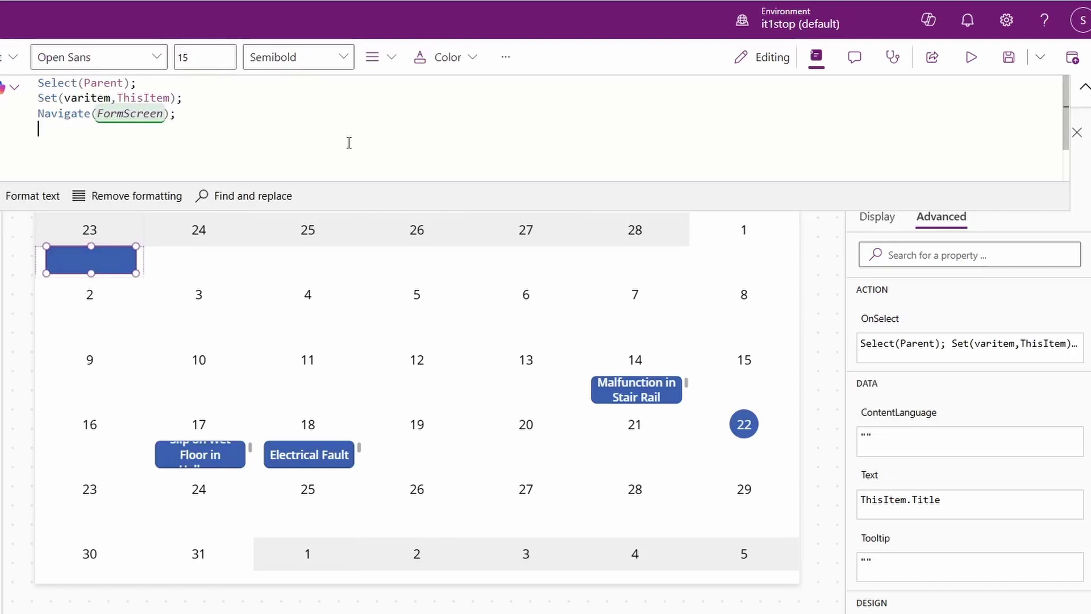
type("Switch(This")
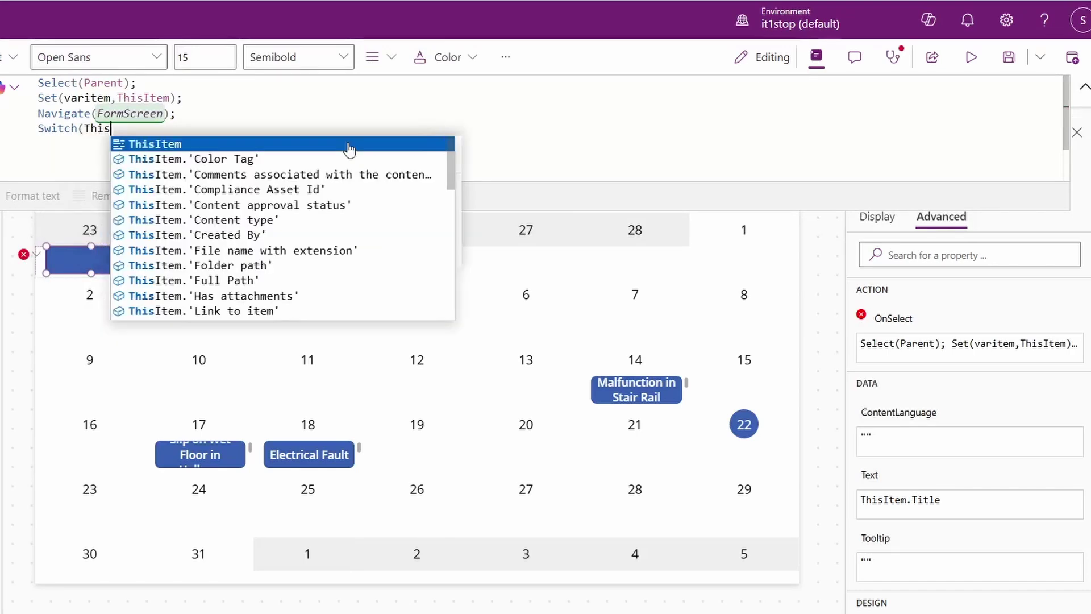
type("Item.Severity.V")
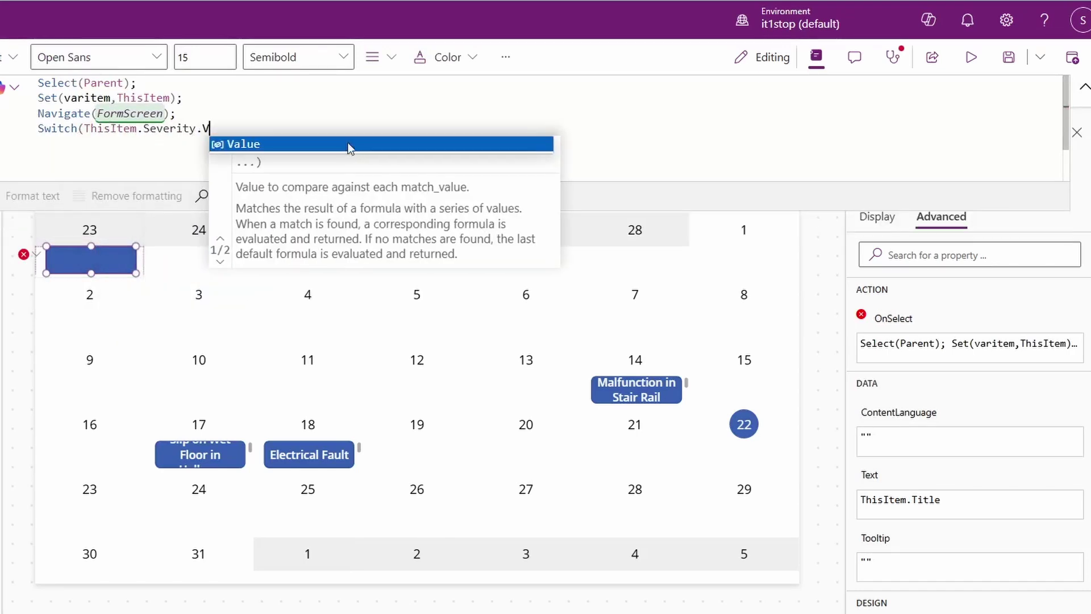
type("alue,\"\"Low\",Color.Da")
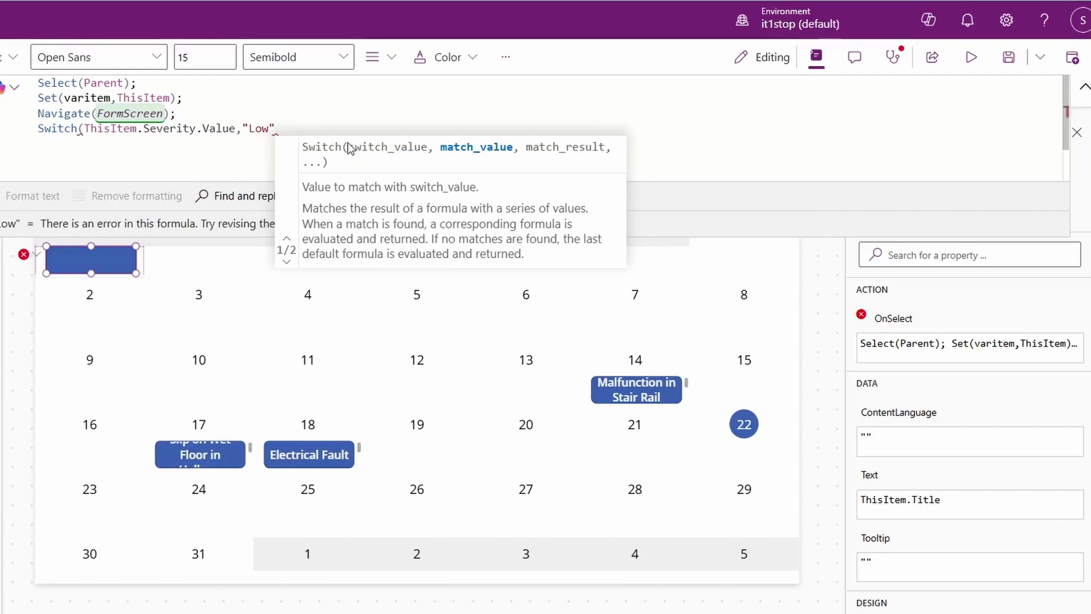
type("rkGree")
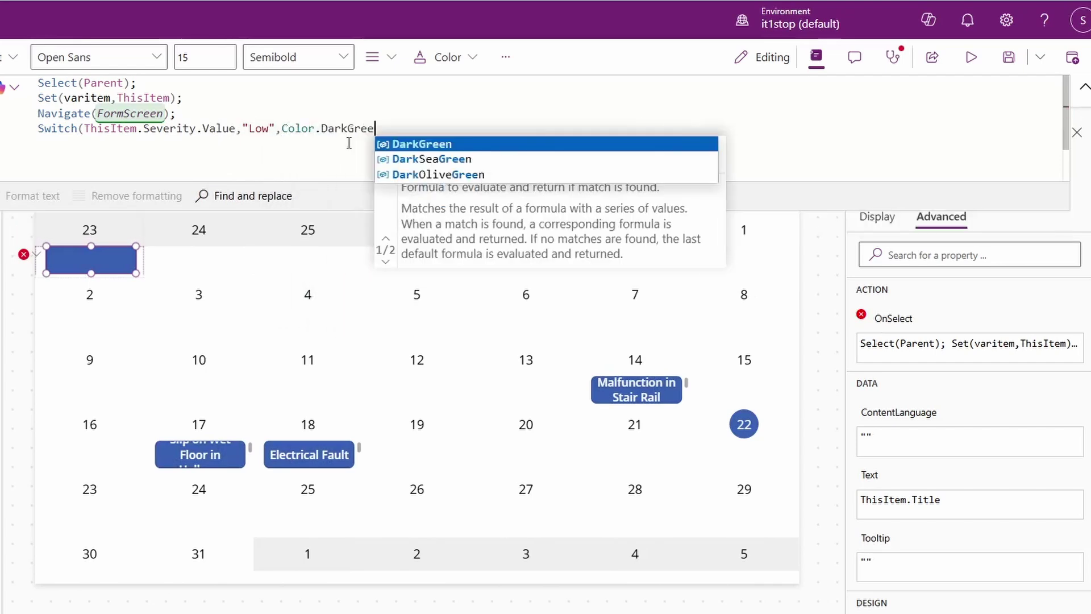
type("n,\"\"Medium\",Co")
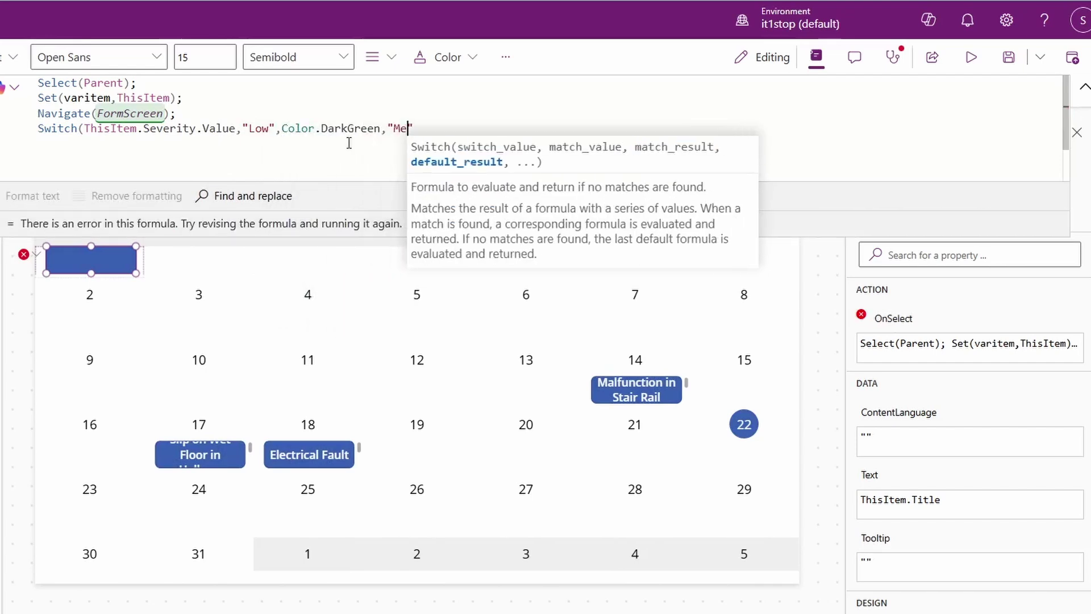
type("lor.Or")
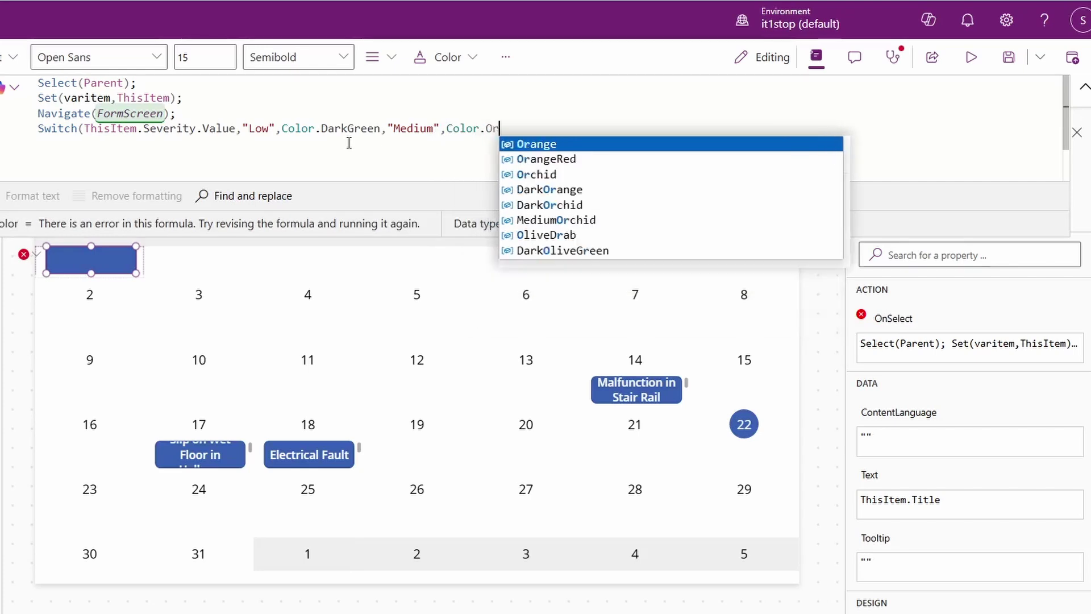
type("ange,\"High\",Color")
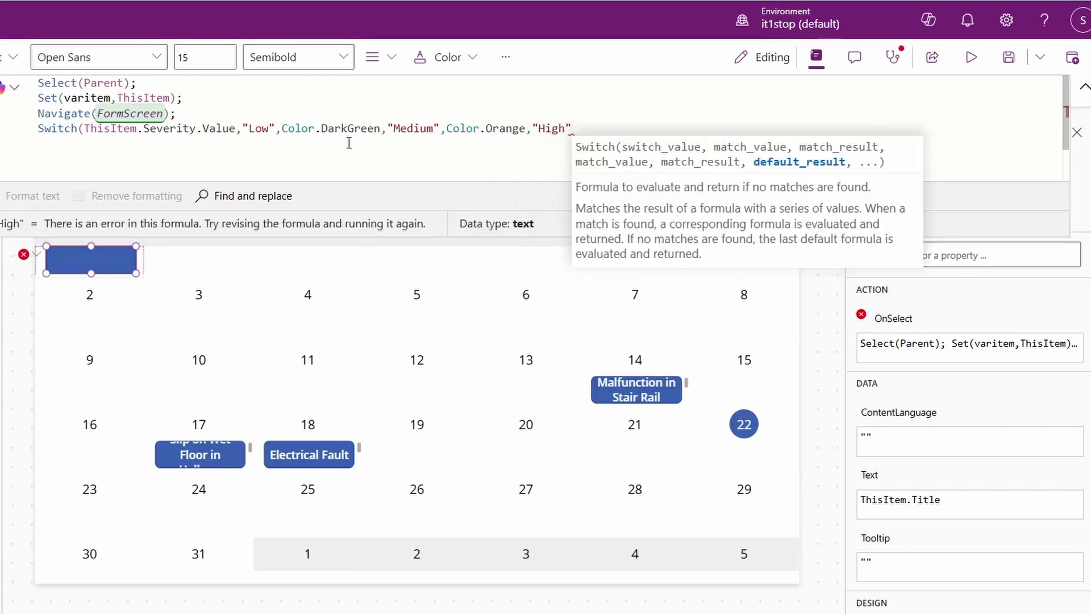
type(".DarkRed)")
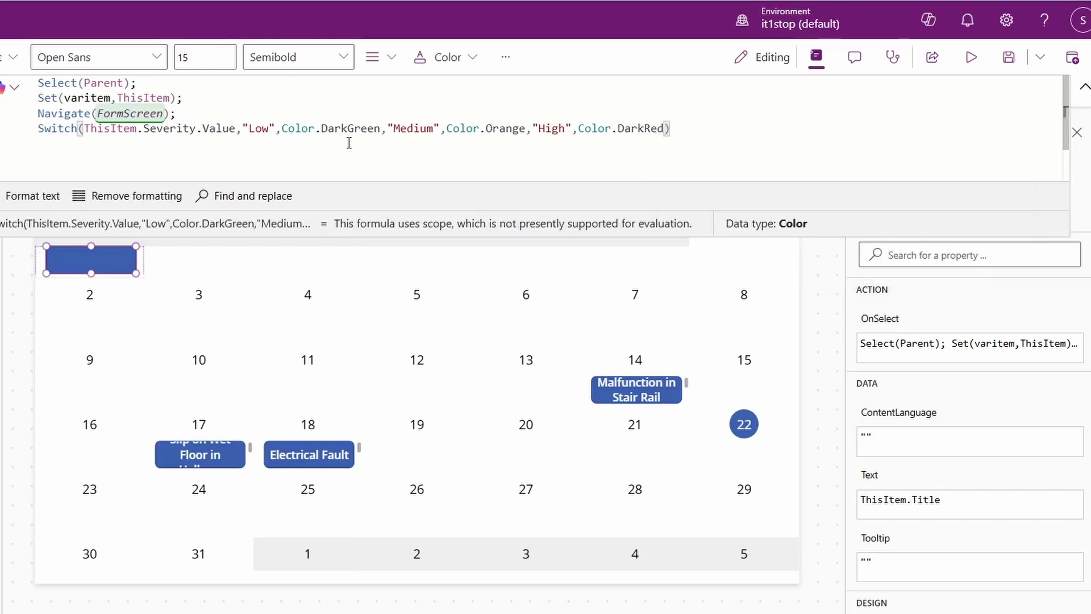
Move the severity Switch formula out of Button2's OnSelect and into its Fill property
key("shift+Home")
key("ctrl+c")
key("BackSpace")
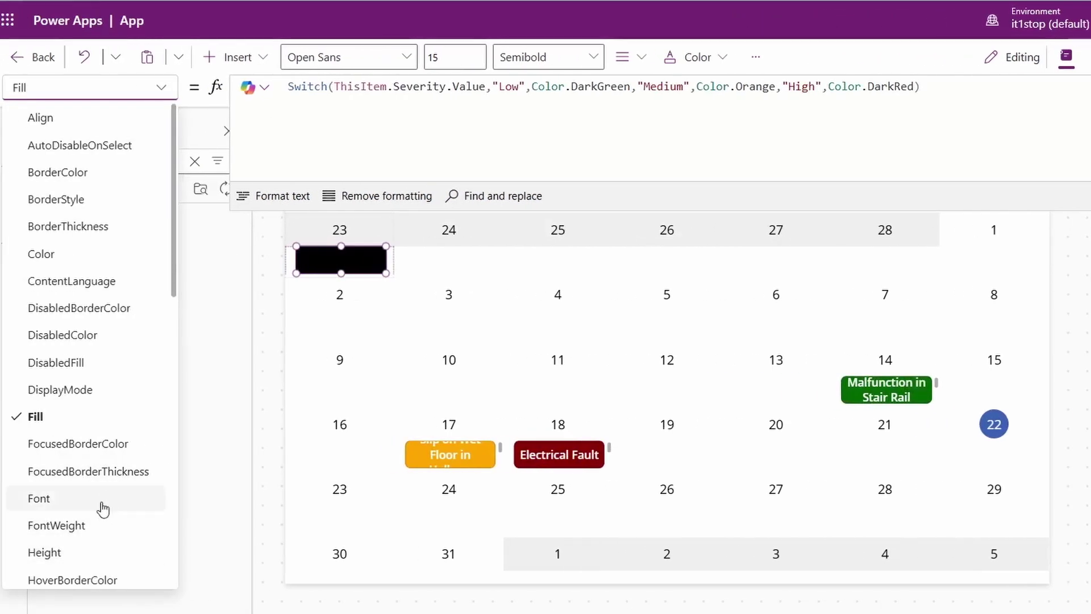
Replace Button2's HoverFill formula with the same severity color Switch formula used for Fill
left_click(80, 541)
left_click(341, 94)
key("ctrl+a")
key("ctrl+v")
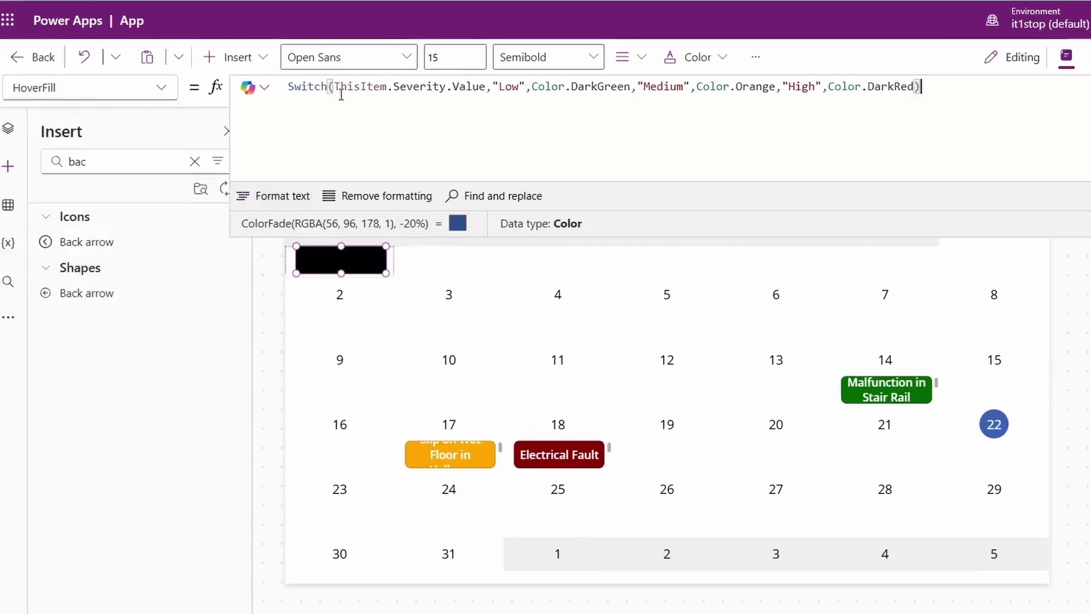
Preview the calendar, open each colored incident in the form, go back to the calendar, and return to editing
key("F5")
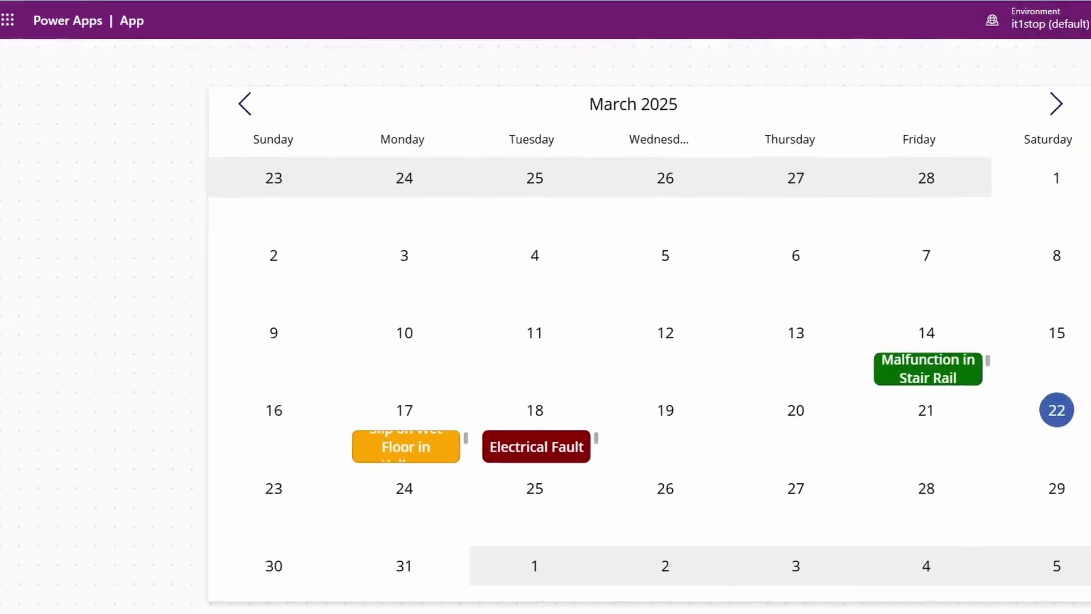
left_click(547, 434)
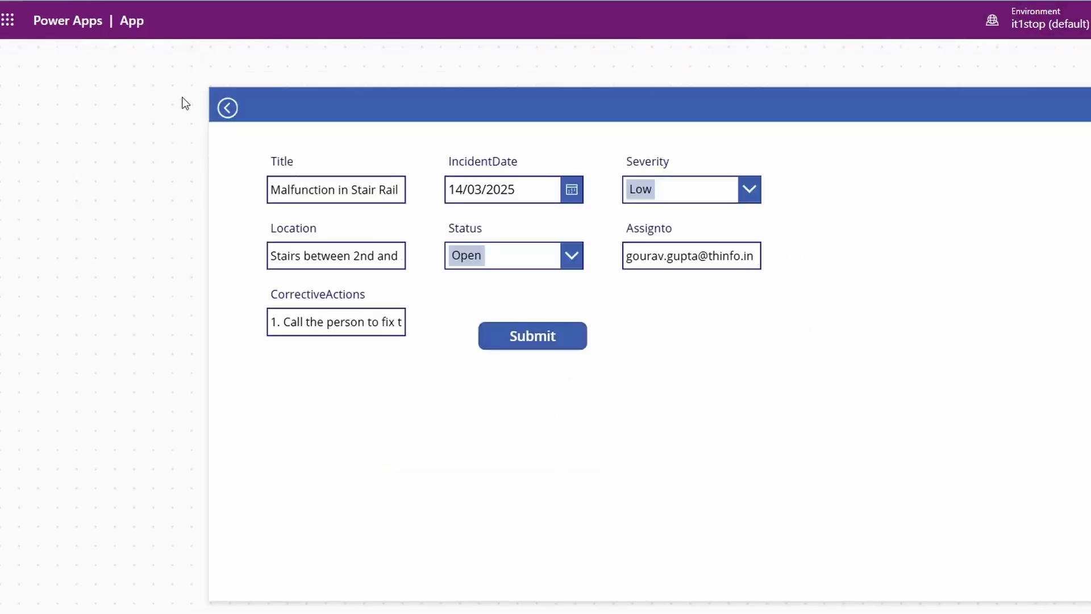
left_click(227, 108)
left_click(370, 444)
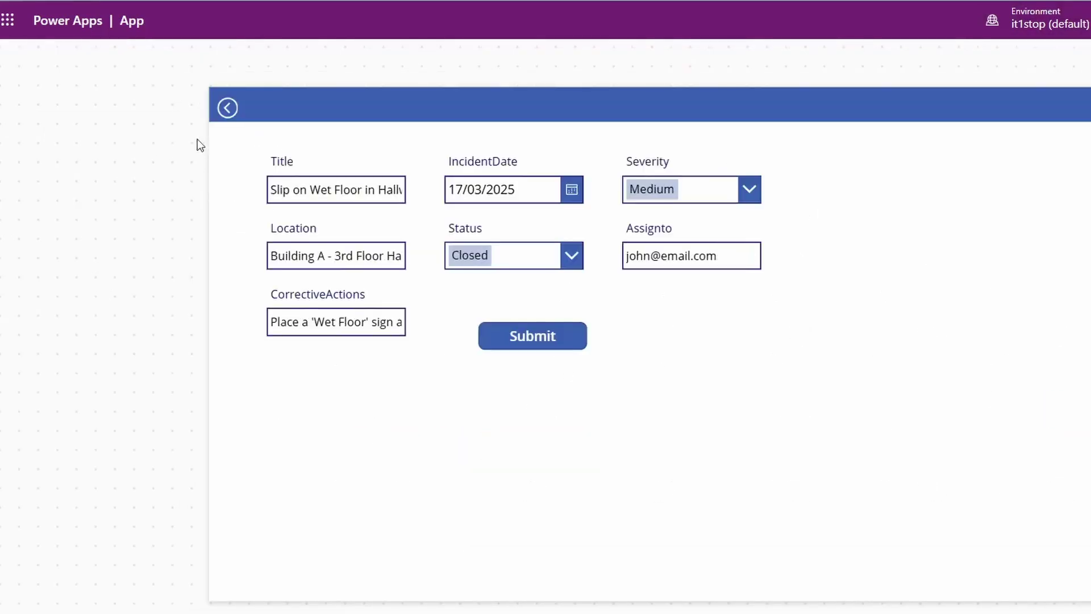
left_click(228, 108)
left_click(541, 448)
left_click(394, 119)
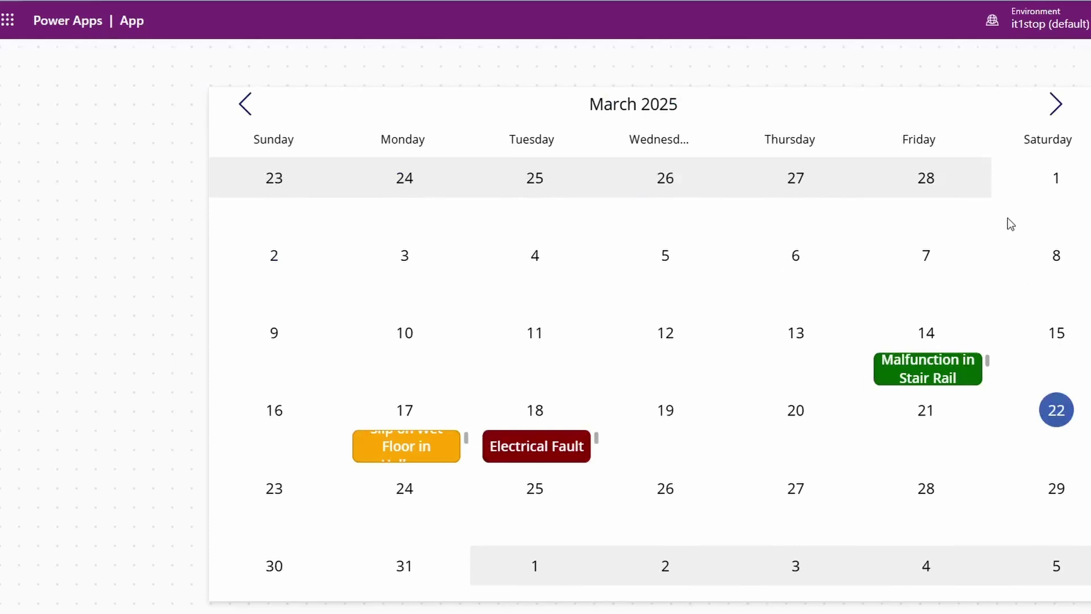
key("Escape")
left_click(849, 392)
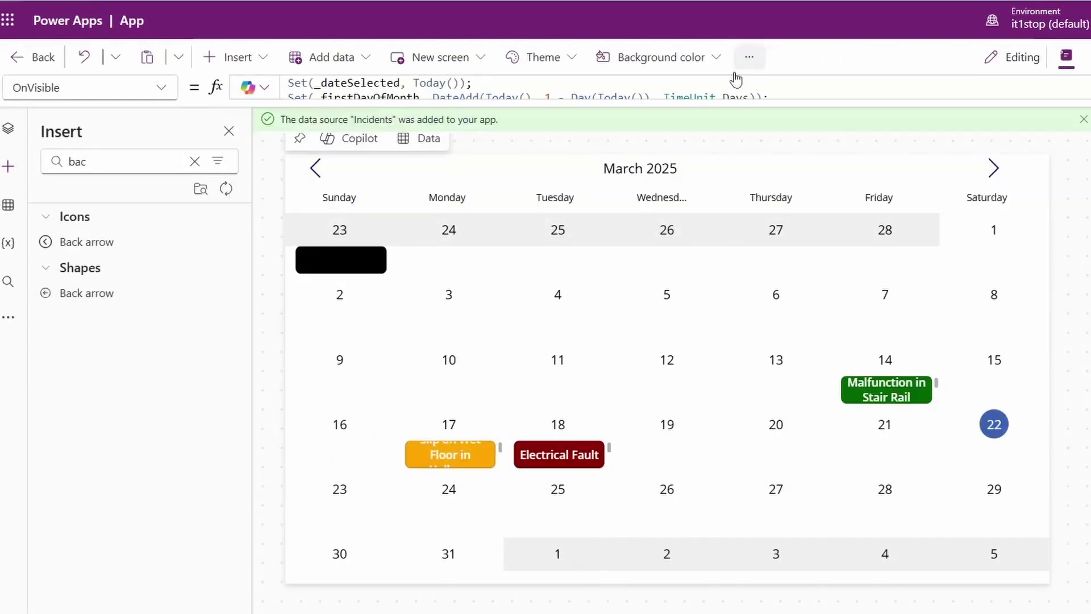
Set the previous-month icon's Visible property to _firstDayOfMonth>Today(), reusing the variable from CalendarScreen's OnVisible formula
left_click(316, 168)
left_click(676, 164)
left_click(988, 173)
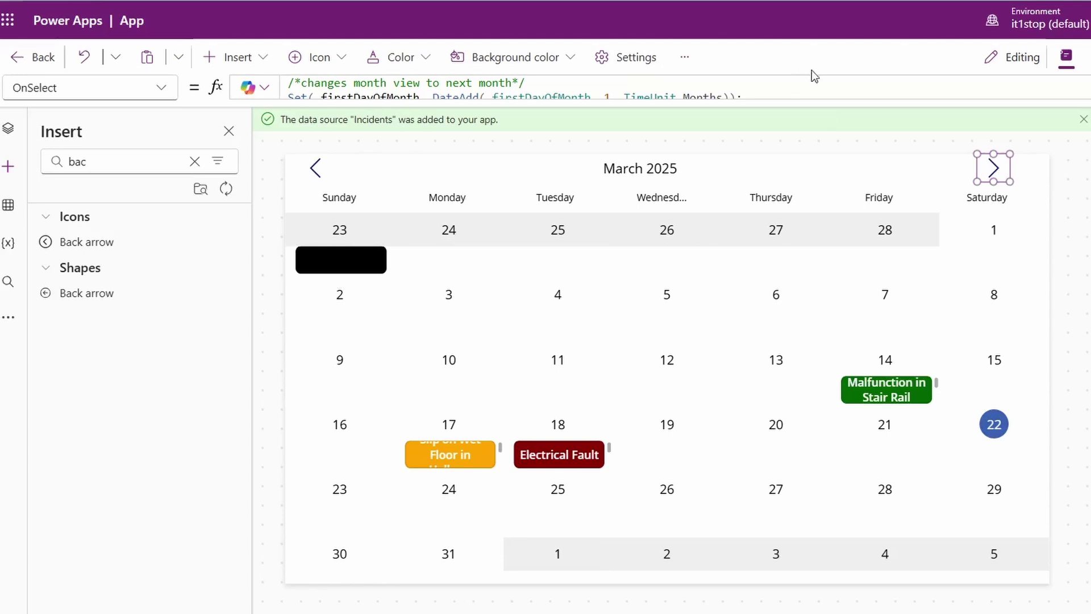
left_click(316, 168)
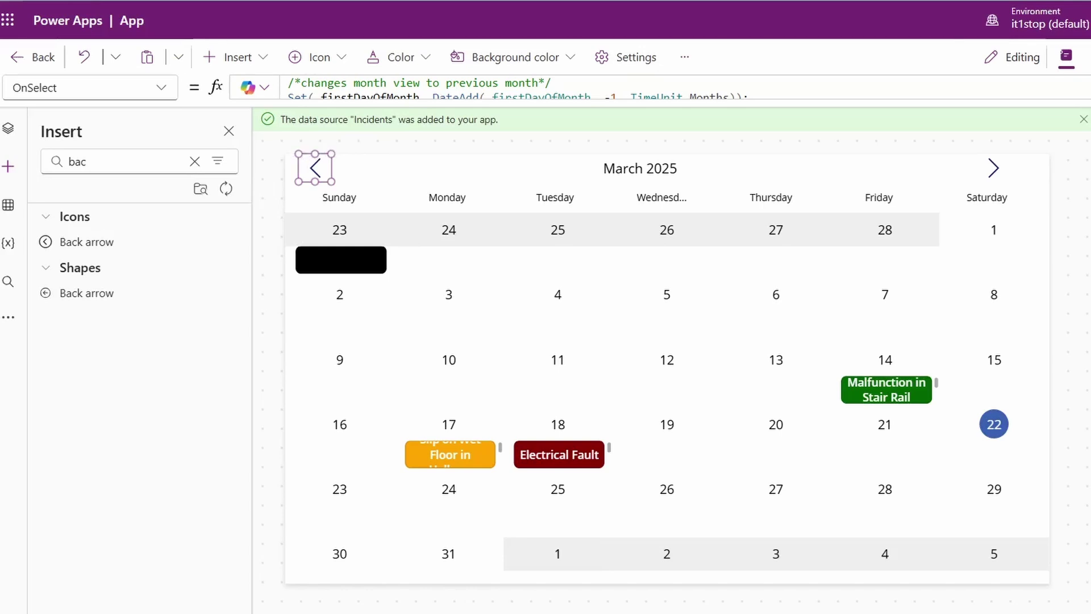
left_click(501, 155)
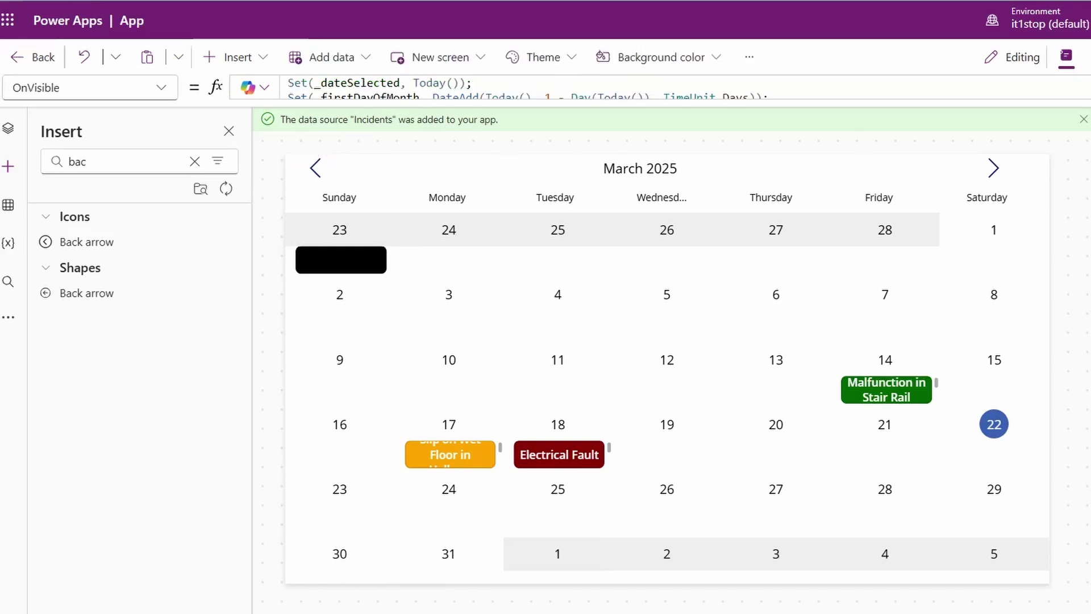
left_click(452, 84)
double_click(376, 102)
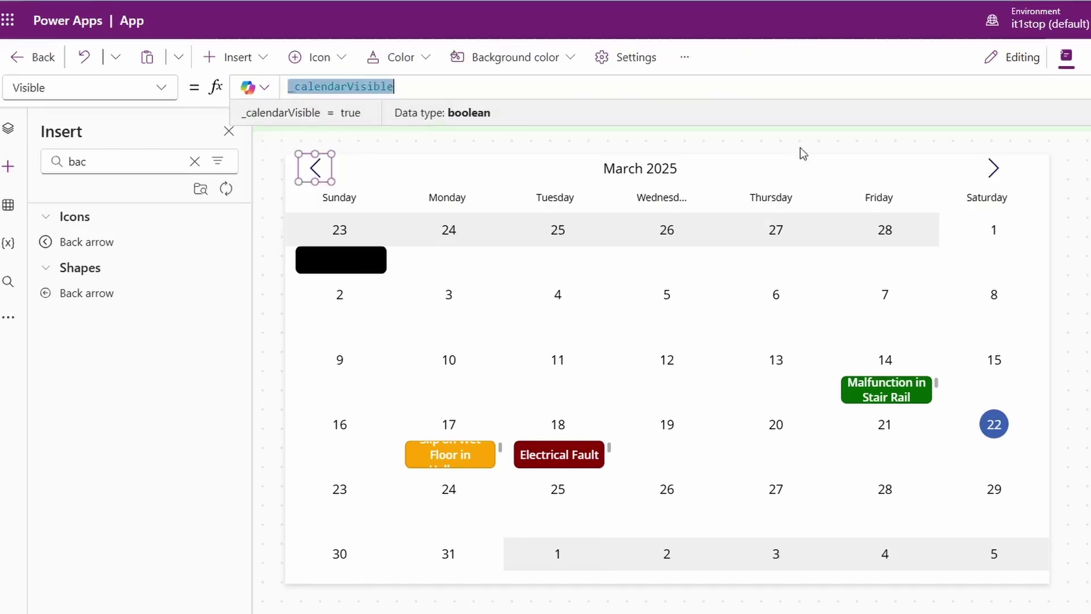
type("_firstDayOfMonth")
type(">")
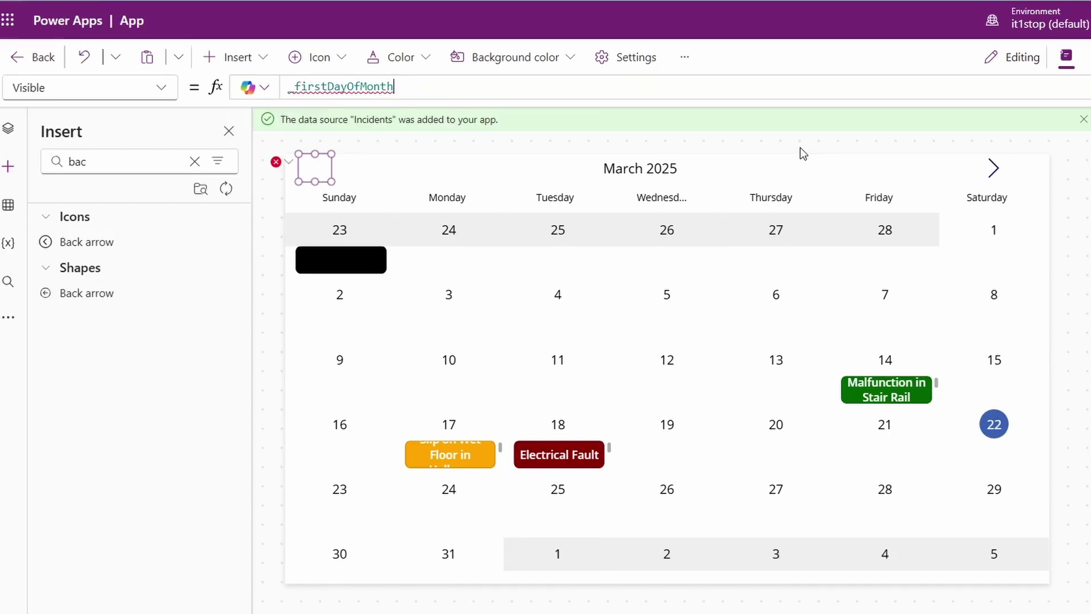
type("Tod")
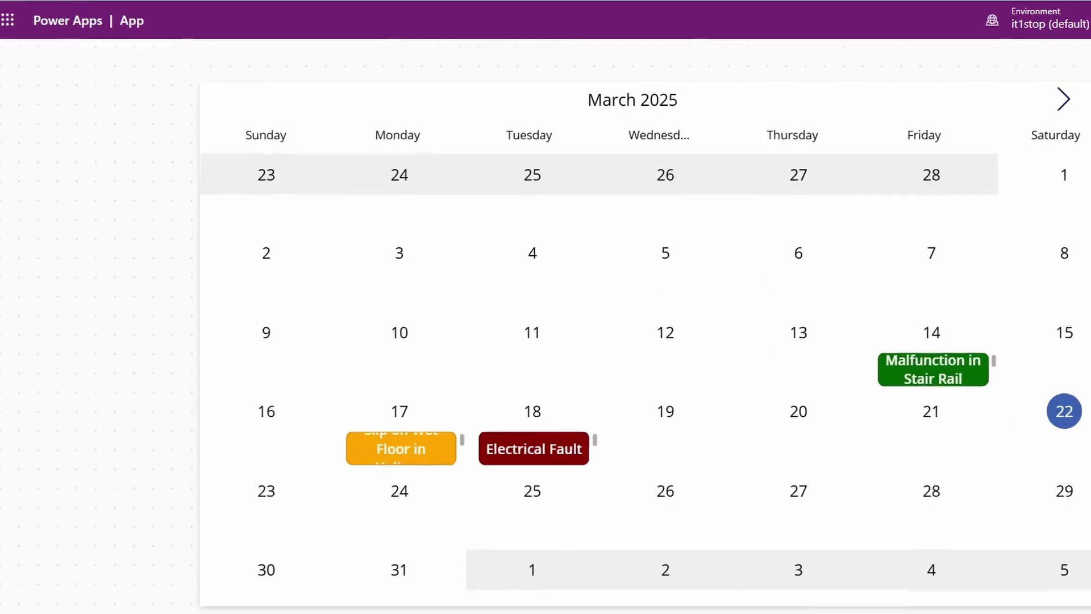
In the calendar preview, move forward to April 2025 and back to March 2025 to test the month navigation icons
left_click(1062, 112)
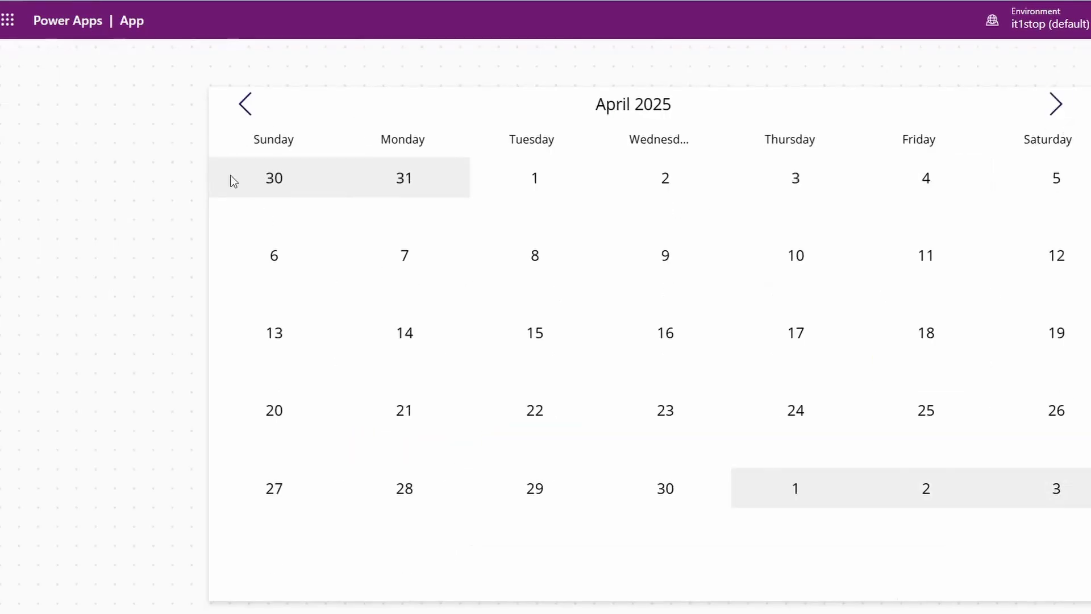
left_click(245, 108)
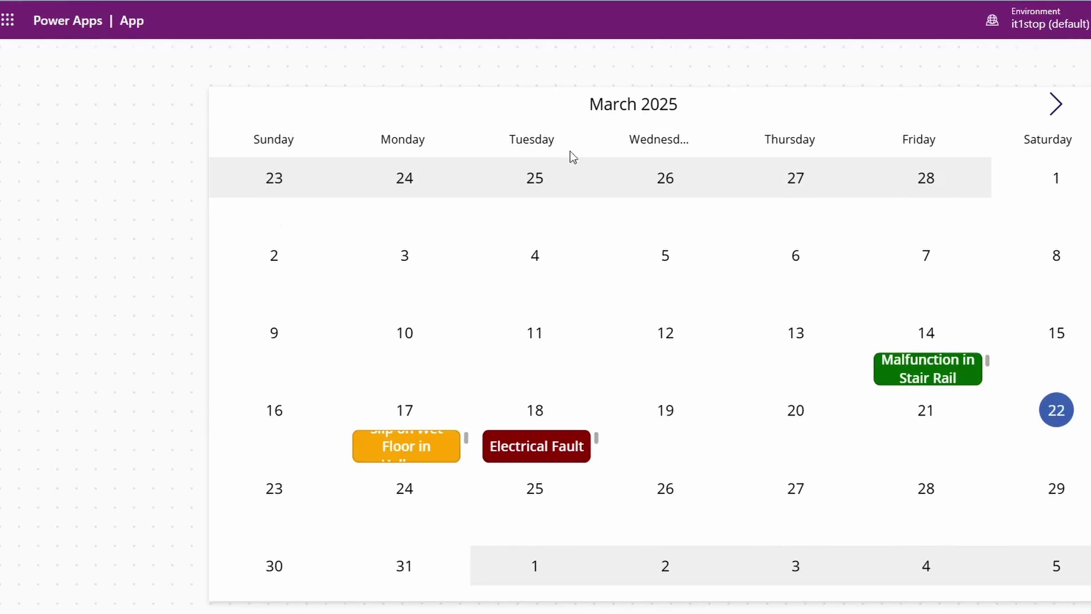